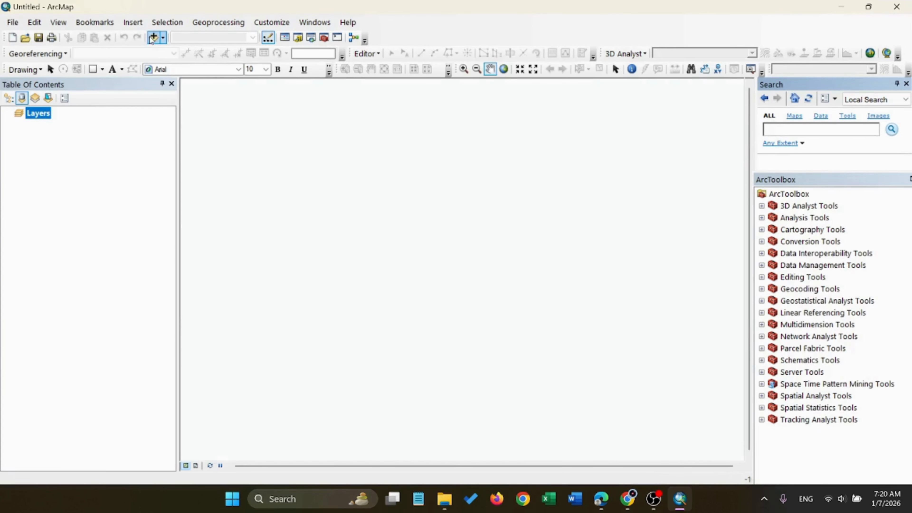
# Add the bgd_admbnda_adm3_bbs_20201113.shp shapefile to the map
pyautogui.click(154, 37)
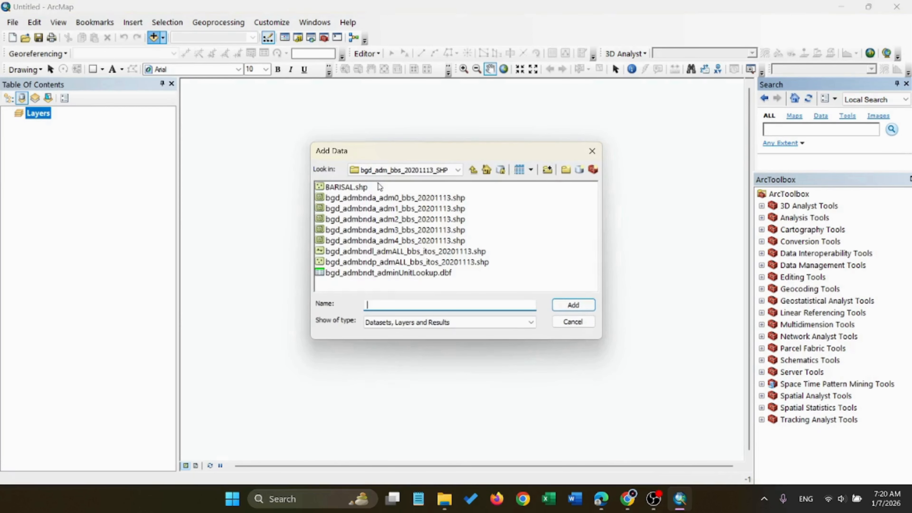
pyautogui.click(414, 232)
pyautogui.doubleClick(414, 231)
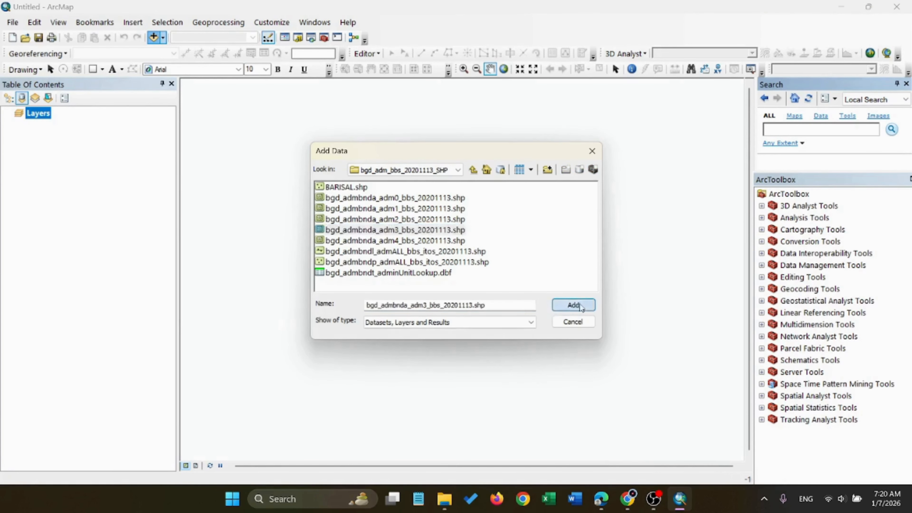
pyautogui.scroll(-1, 458, 248)
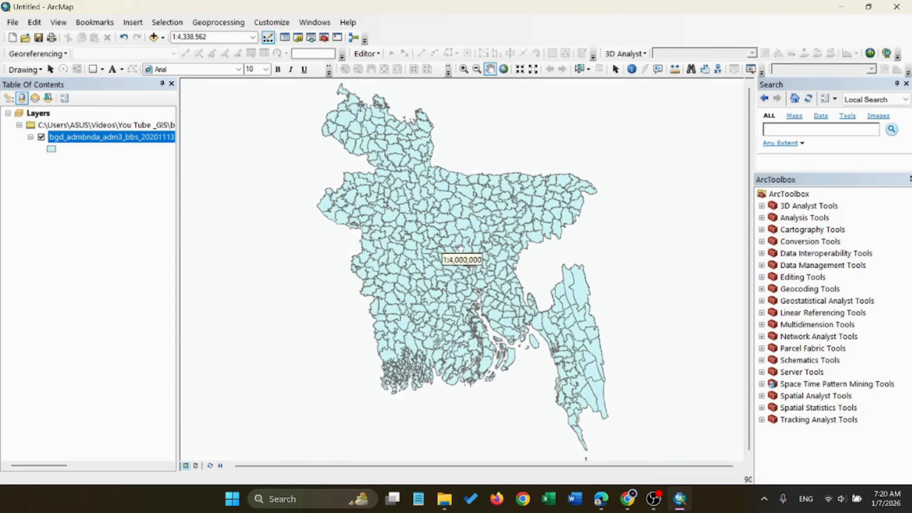
# Turn on feature labels for the bgd_admbnda_adm3_bbs_20201113 layer
pyautogui.rightClick(101, 138)
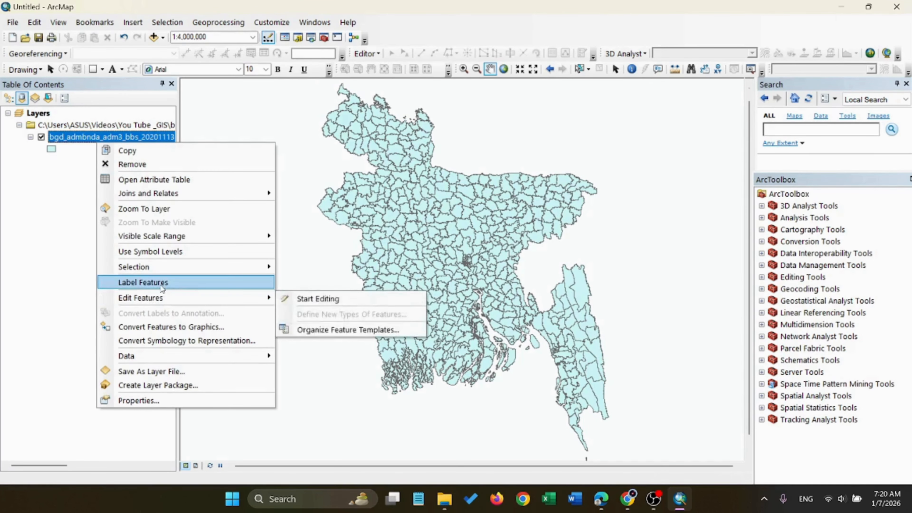
pyautogui.click(190, 283)
pyautogui.scroll(-2, 481, 270)
pyautogui.scroll(3, 481, 270)
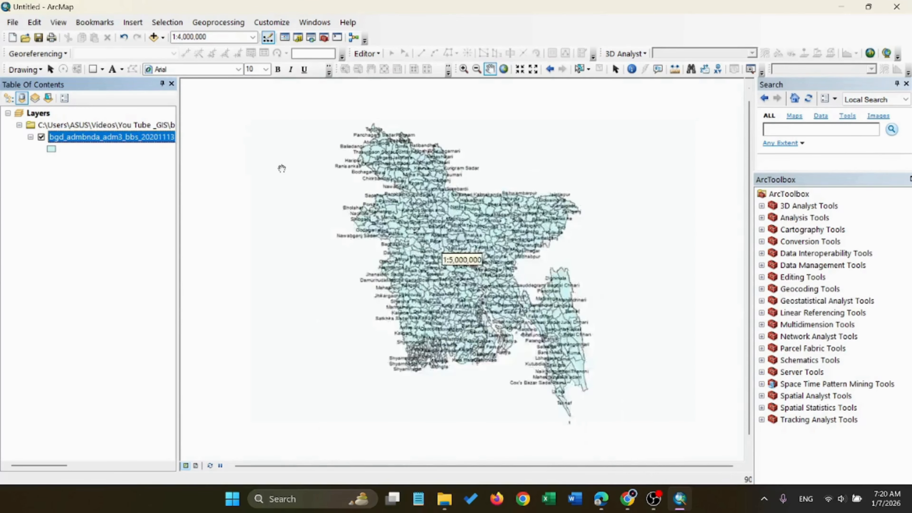
pyautogui.scroll(-3, 328, 180)
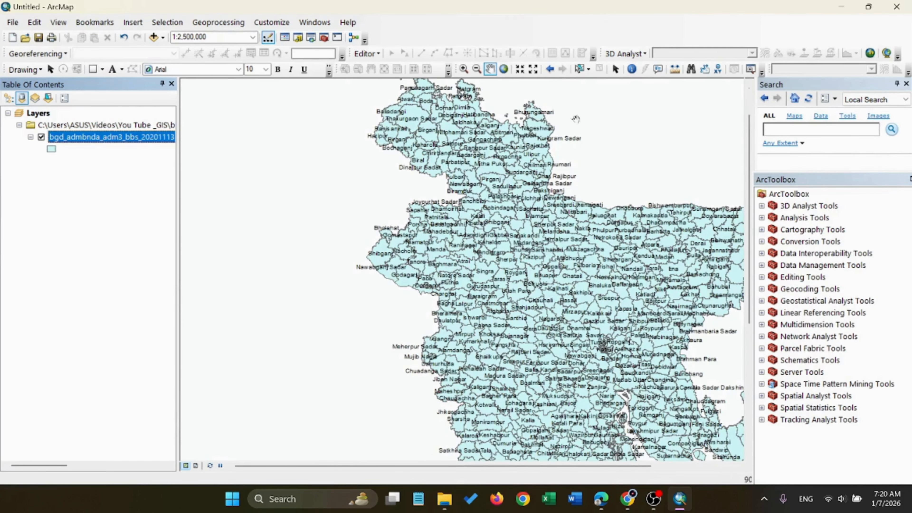
# Find the Sandwip islands off the southeastern coast and select the Sandwip feature on the map
pyautogui.click(490, 69)
pyautogui.moveTo(473, 202); pyautogui.dragTo(275, 113)
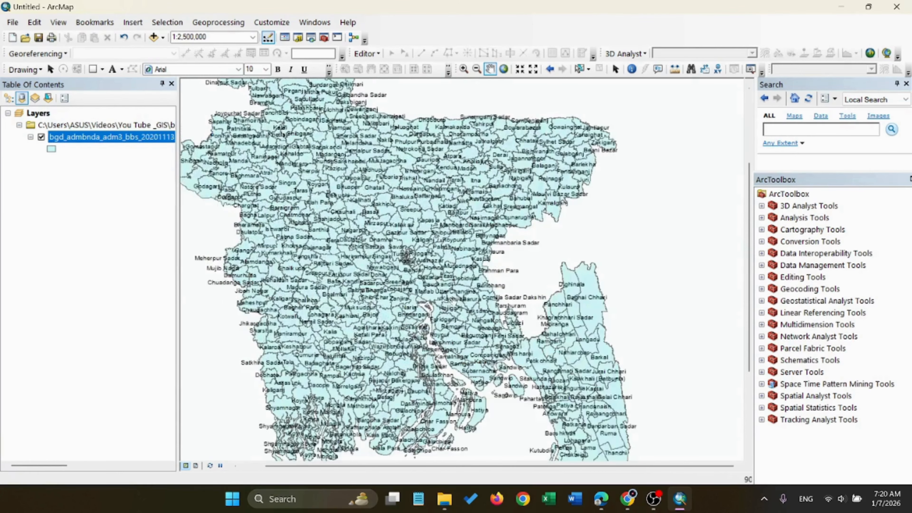
pyautogui.moveTo(454, 301); pyautogui.dragTo(464, 188)
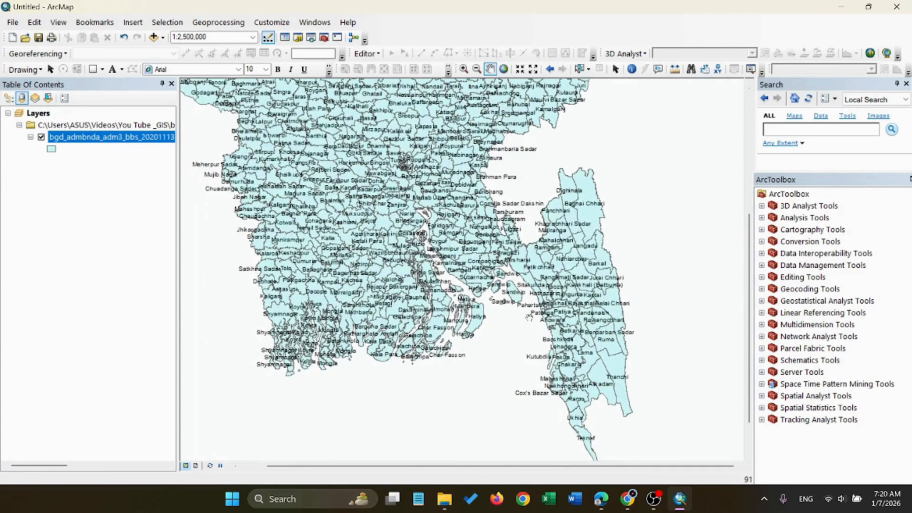
pyautogui.scroll(-2, 531, 288)
pyautogui.scroll(-1, 491, 289)
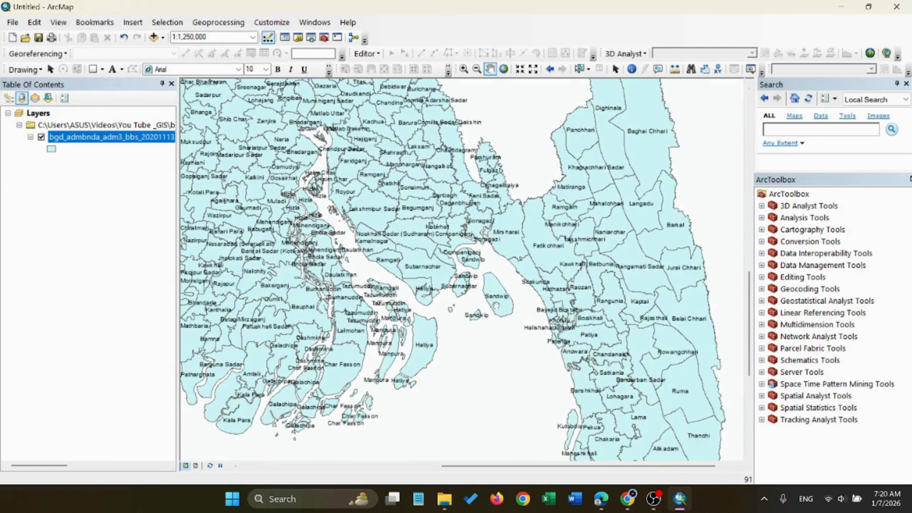
pyautogui.click(581, 68)
pyautogui.click(502, 304)
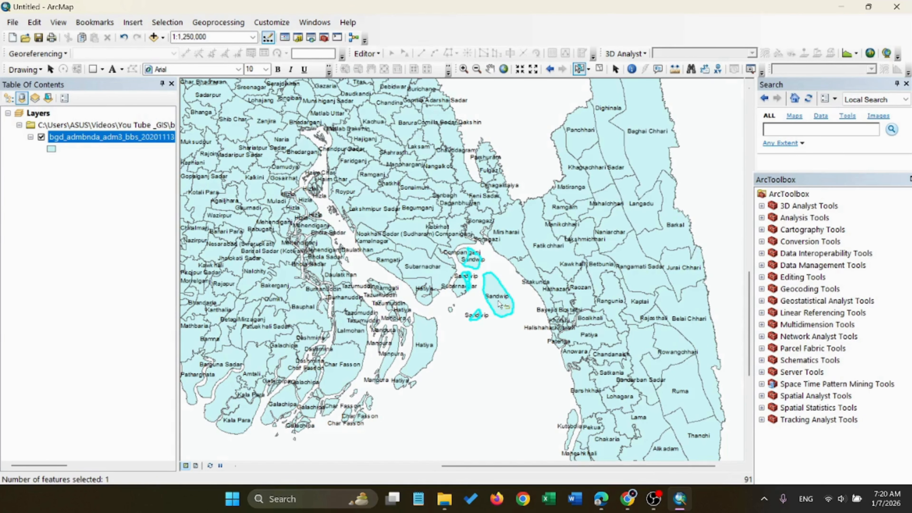
# Open the data export settings for the selected feature of the bgd_admbnda_adm3_bbs_20201113 layer
pyautogui.rightClick(103, 139)
pyautogui.click(700, 103)
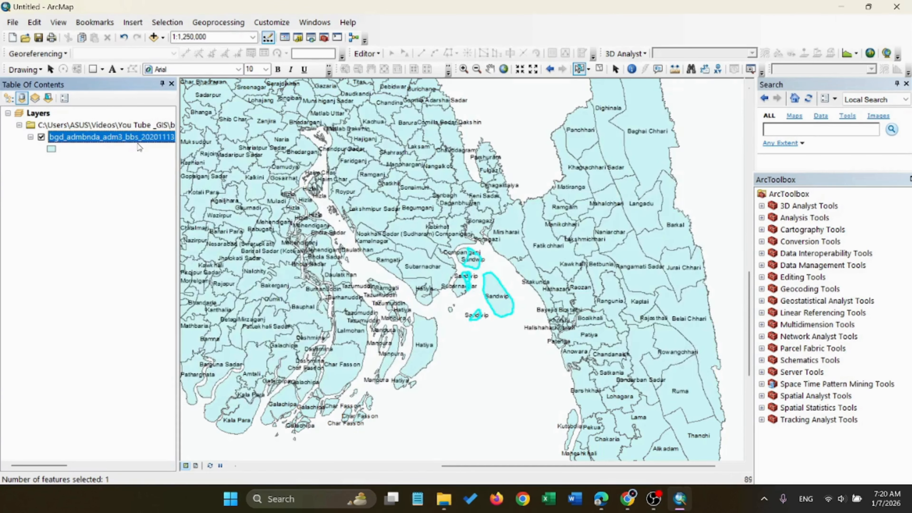
pyautogui.rightClick(140, 147)
pyautogui.moveTo(309, 351)
pyautogui.click(368, 372)
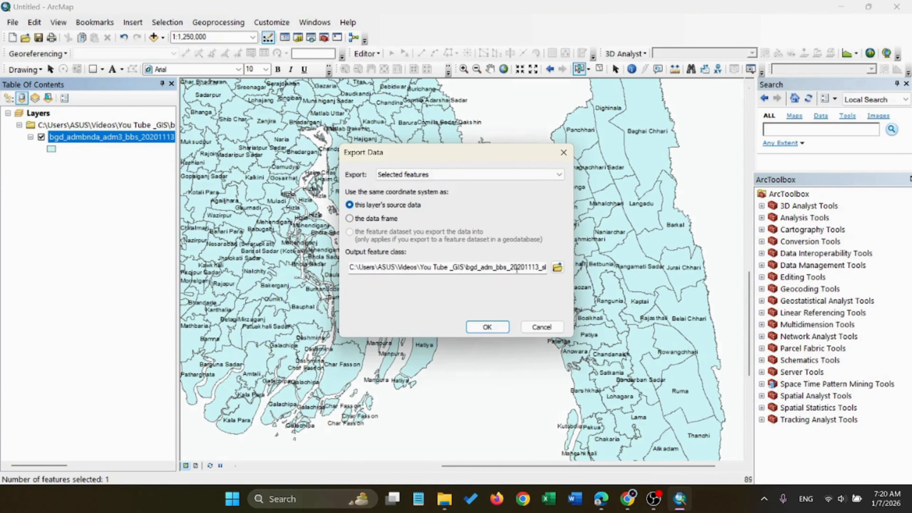
# Export the selected feature as Export_Sandwip in the You Tube Class folder and add the exported data to the map as a layer
pyautogui.click(492, 271)
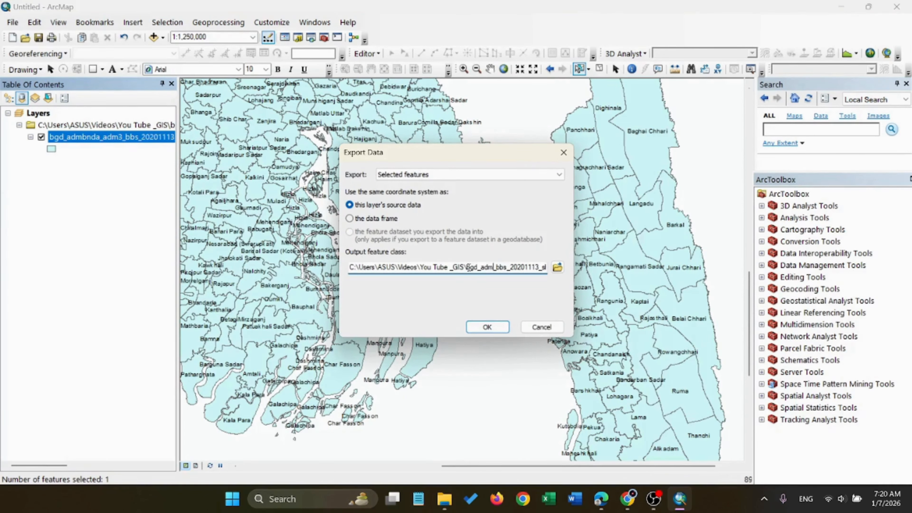
pyautogui.moveTo(466, 267); pyautogui.dragTo(507, 267)
pyautogui.moveTo(472, 156); pyautogui.dragTo(274, 174)
pyautogui.hotkey('shift', 'Right')
pyautogui.hotkey('shift', 'Right')
pyautogui.hotkey('shift', 'Right')
pyautogui.hotkey('shift', 'Right')
pyautogui.hotkey('shift', 'Right')
pyautogui.hotkey('shift', 'Right')
pyautogui.hotkey('shift', 'Right')
pyautogui.hotkey('shift', 'Right')
pyautogui.hotkey('shift', 'Right')
pyautogui.hotkey('shift', 'Right')
pyautogui.hotkey('shift', 'Right')
pyautogui.hotkey('shift', 'Right')
pyautogui.hotkey('shift', 'Right')
pyautogui.hotkey('shift', 'Right')
pyautogui.hotkey('shift', 'Right')
pyautogui.hotkey('shift', 'Right')
pyautogui.hotkey('shift', 'Right')
pyautogui.hotkey('shift', 'Right')
pyautogui.hotkey('shift', 'Right')
pyautogui.hotkey('shift', 'Right')
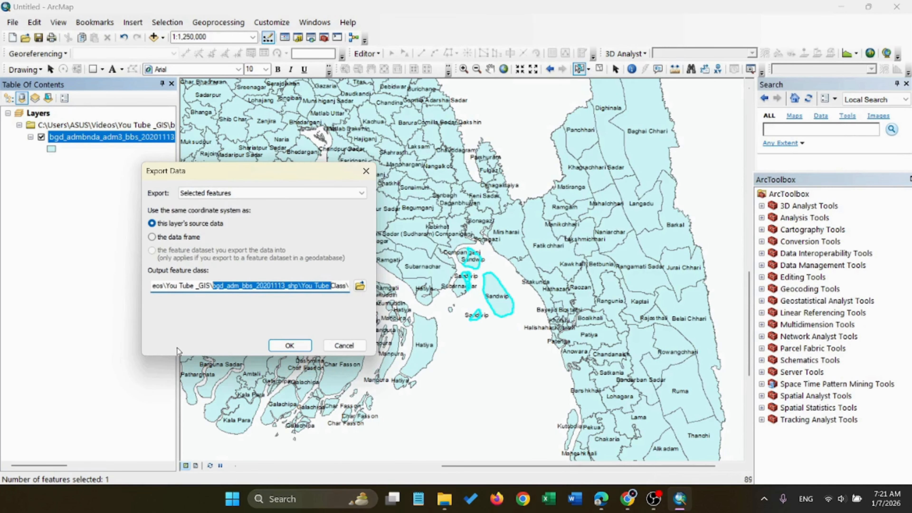
pyautogui.moveTo(314, 285); pyautogui.dragTo(340, 287)
pyautogui.click(337, 287)
pyautogui.press('End')
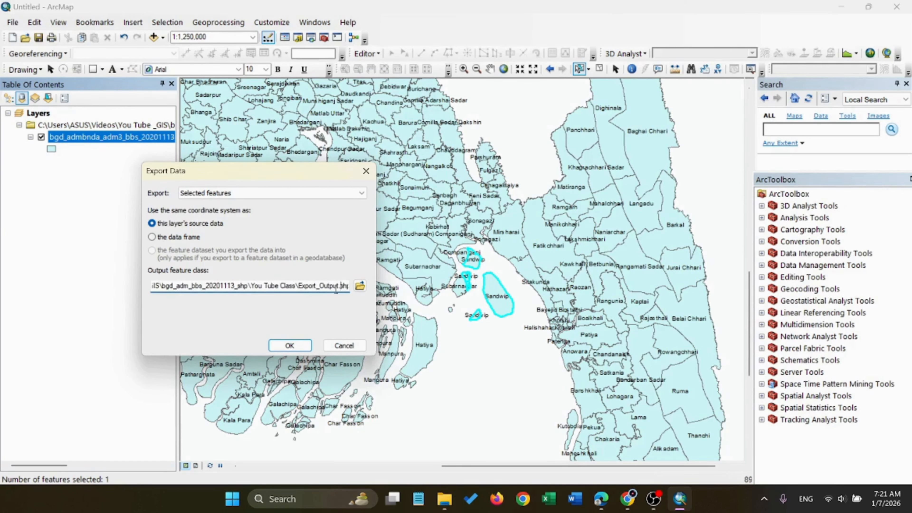
pyautogui.press('BackSpace')
pyautogui.press('BackSpace')
pyautogui.press('BackSpace')
pyautogui.press('BackSpace')
pyautogui.press('BackSpace')
pyautogui.press('BackSpace')
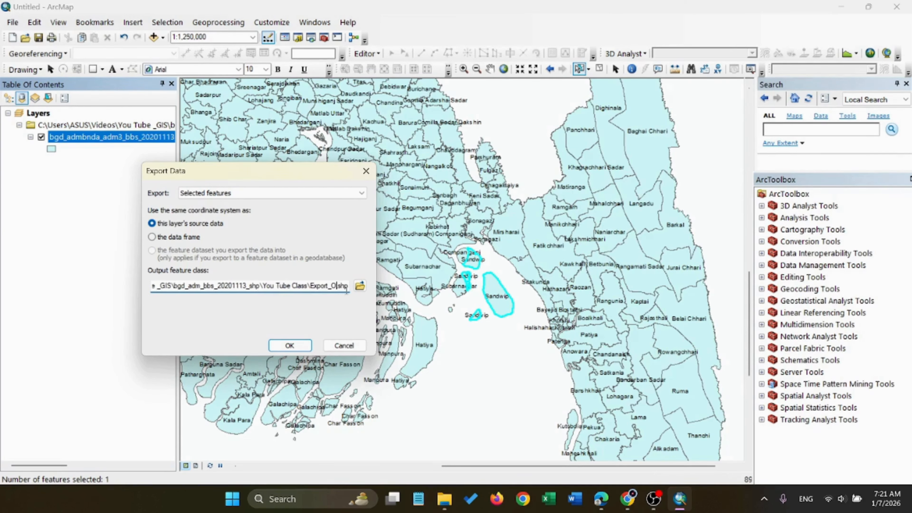
pyautogui.write('Sandwip')
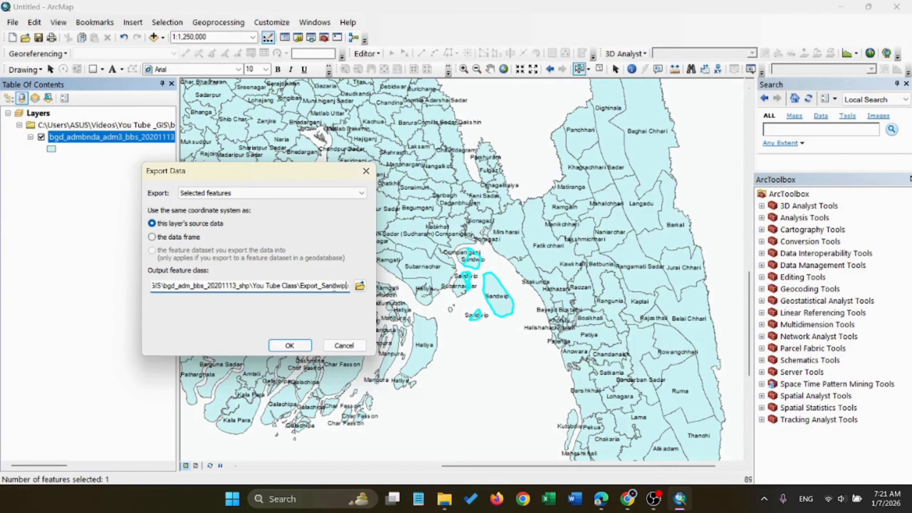
pyautogui.click(293, 346)
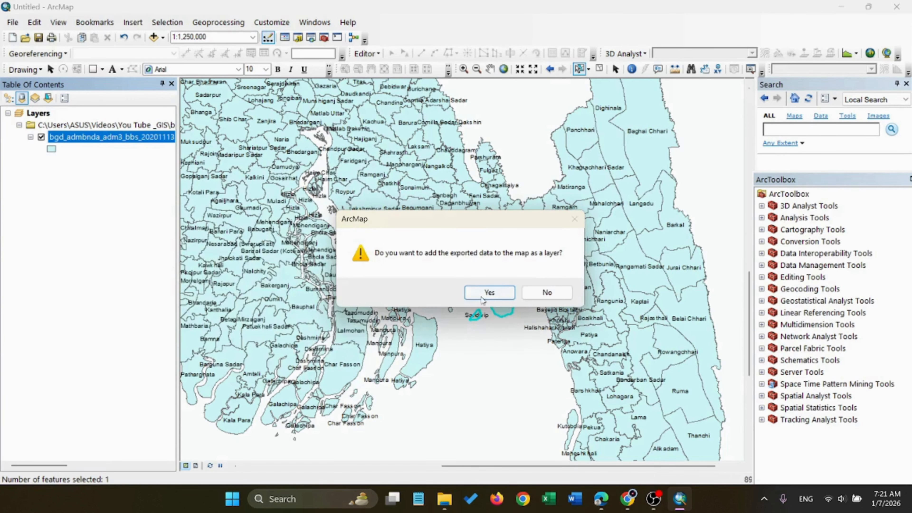
pyautogui.click(482, 294)
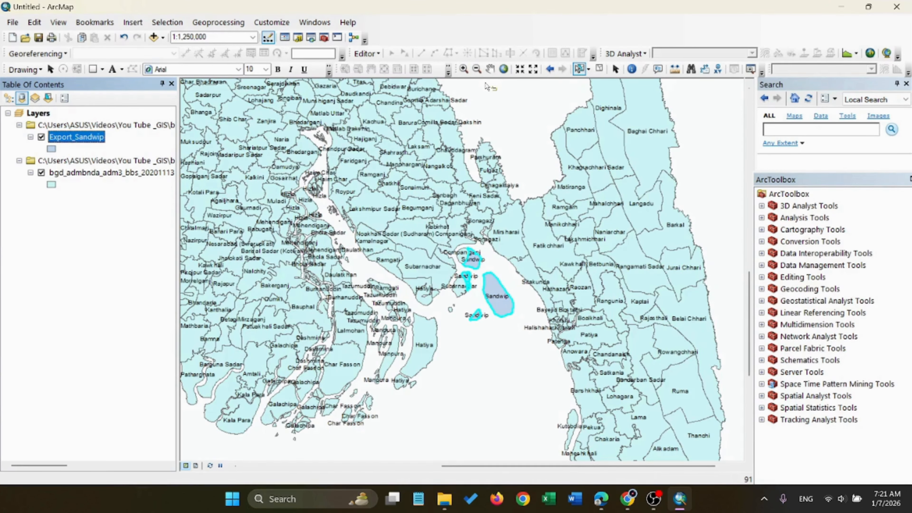
# Hide the bgd_admbnda_adm3_bbs_20201113 layer, leaving only the exported Sandwip layer displayed
pyautogui.click(50, 69)
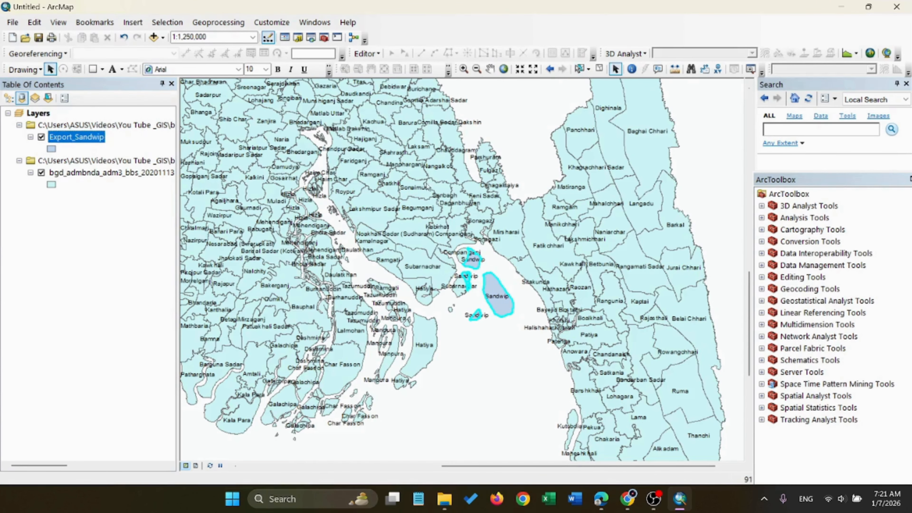
pyautogui.click(41, 173)
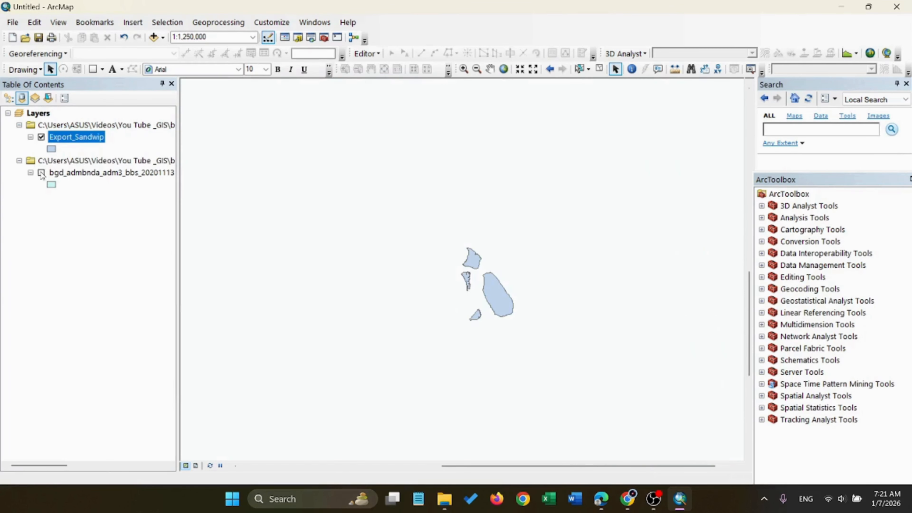
pyautogui.moveTo(470, 245); pyautogui.dragTo(523, 274)
pyautogui.rightClick(485, 284)
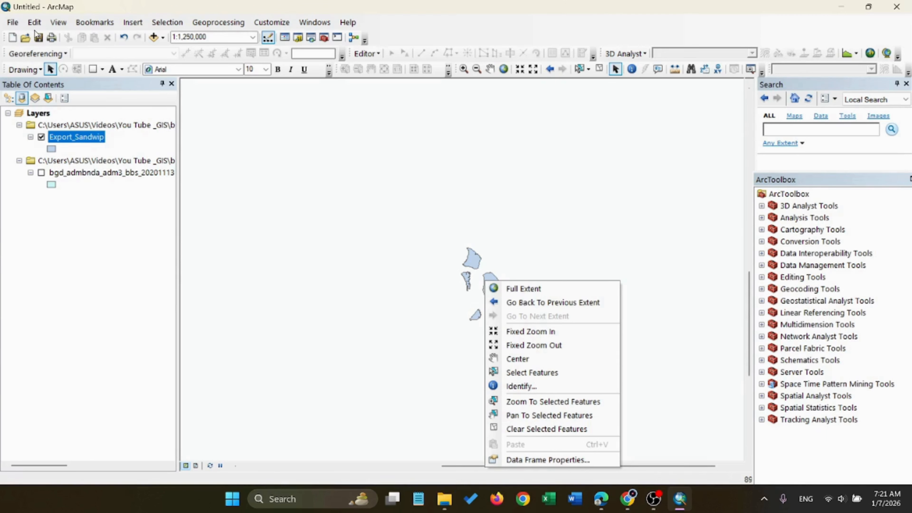
# Open the properties of the Export_Sandwip layer and change its layer name to Sandwip
pyautogui.rightClick(86, 144)
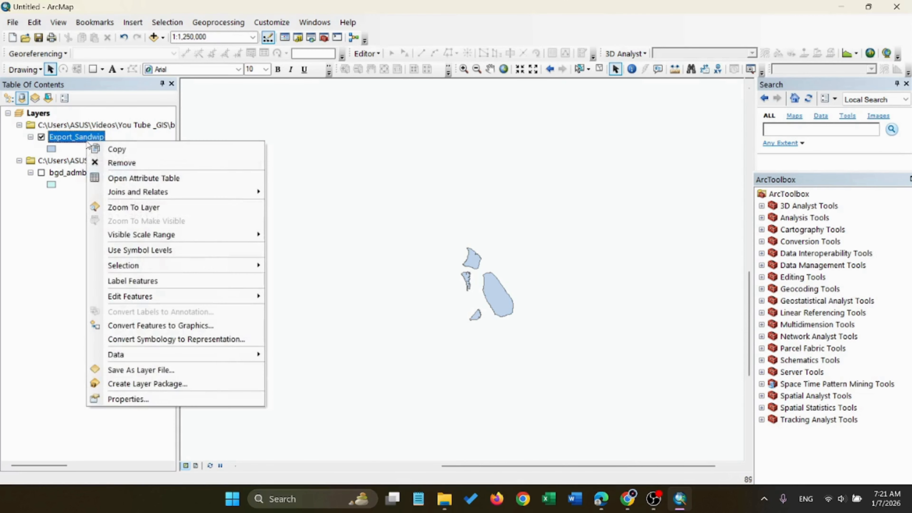
pyautogui.click(135, 396)
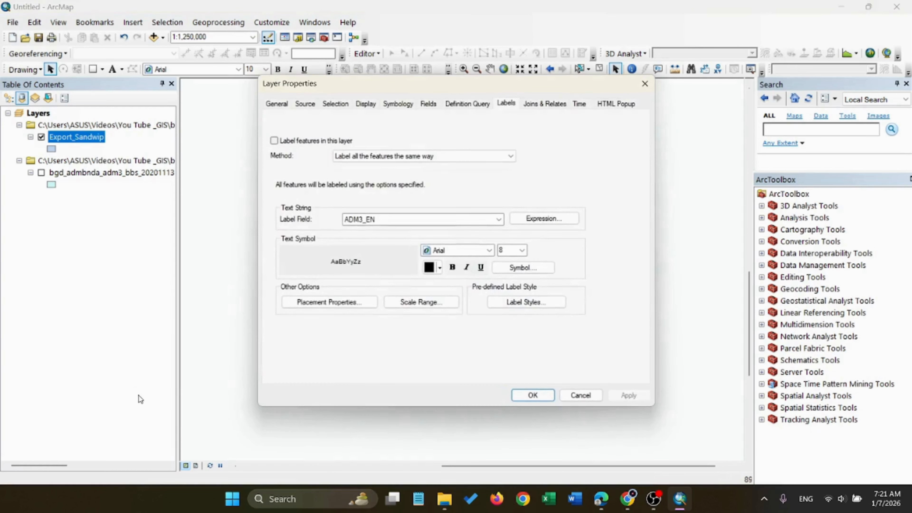
pyautogui.click(429, 104)
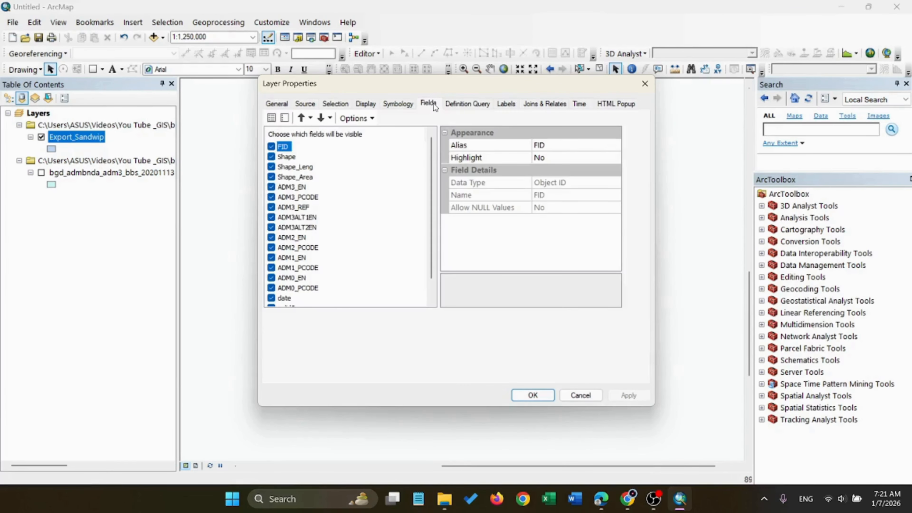
pyautogui.click(362, 105)
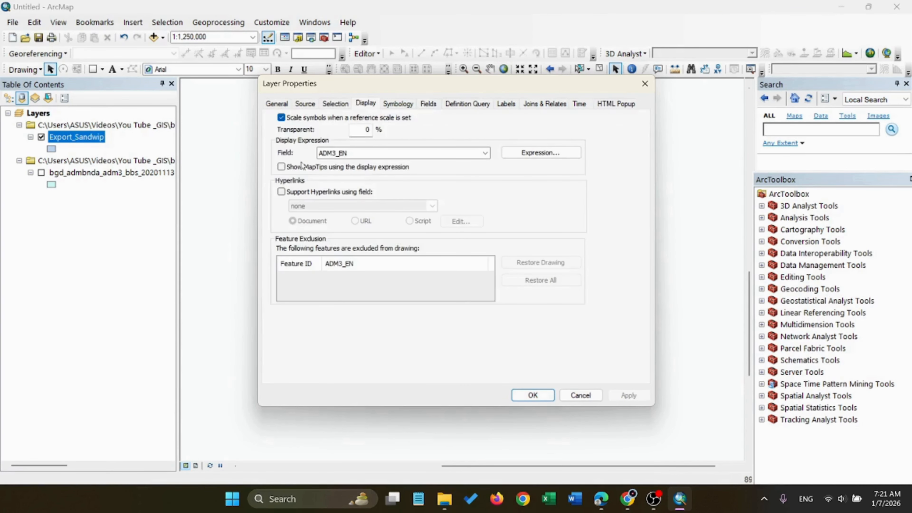
pyautogui.click(305, 104)
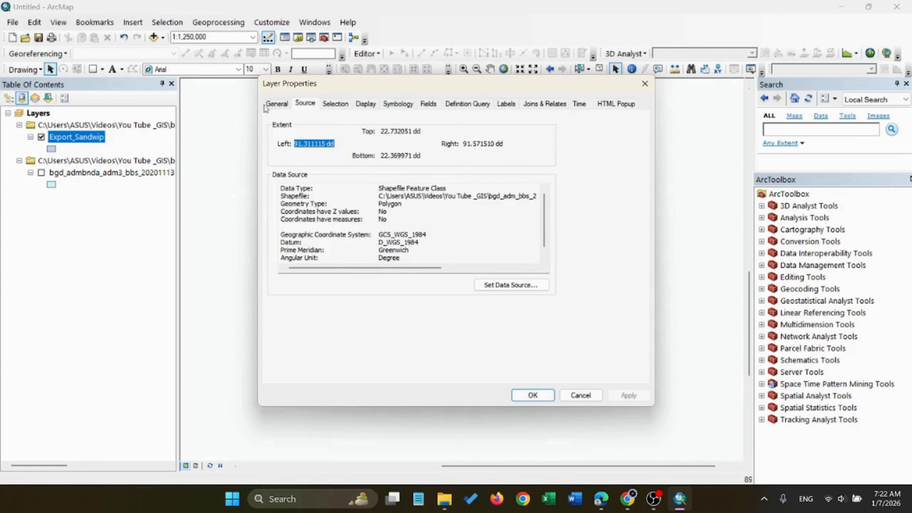
pyautogui.click(276, 104)
pyautogui.click(345, 122)
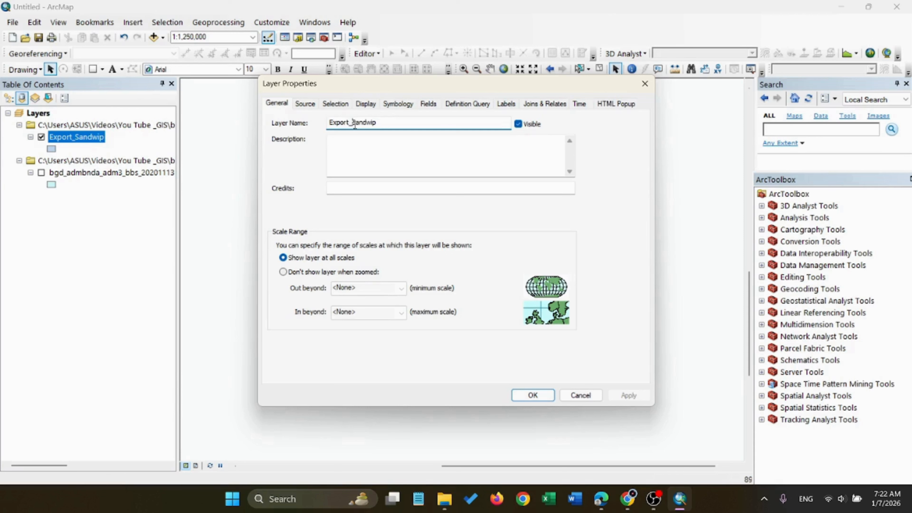
pyautogui.press('BackSpace')
pyautogui.press('BackSpace')
pyautogui.press('BackSpace')
pyautogui.press('BackSpace')
pyautogui.press('BackSpace')
pyautogui.press('BackSpace')
pyautogui.press('BackSpace')
# Enable labels for the Sandwip layer using the ADM3_EN field and apply the layer properties
pyautogui.click(509, 106)
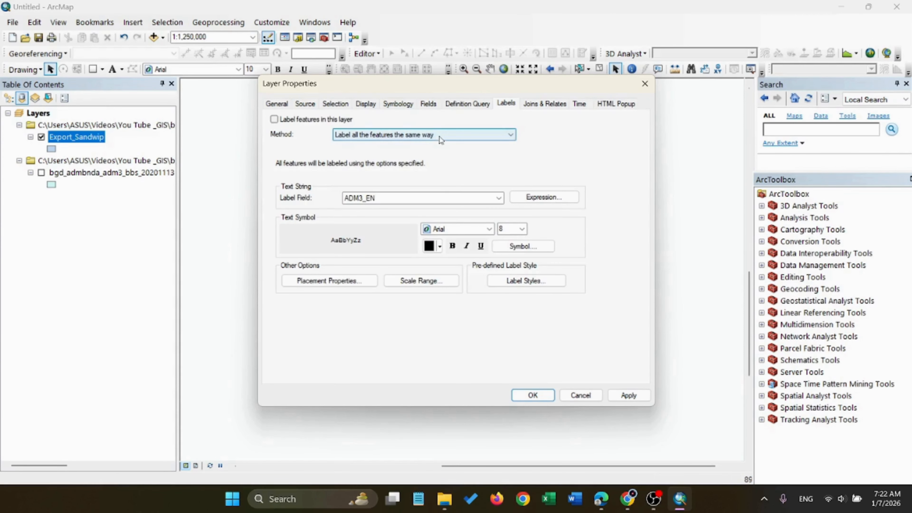
pyautogui.click(498, 198)
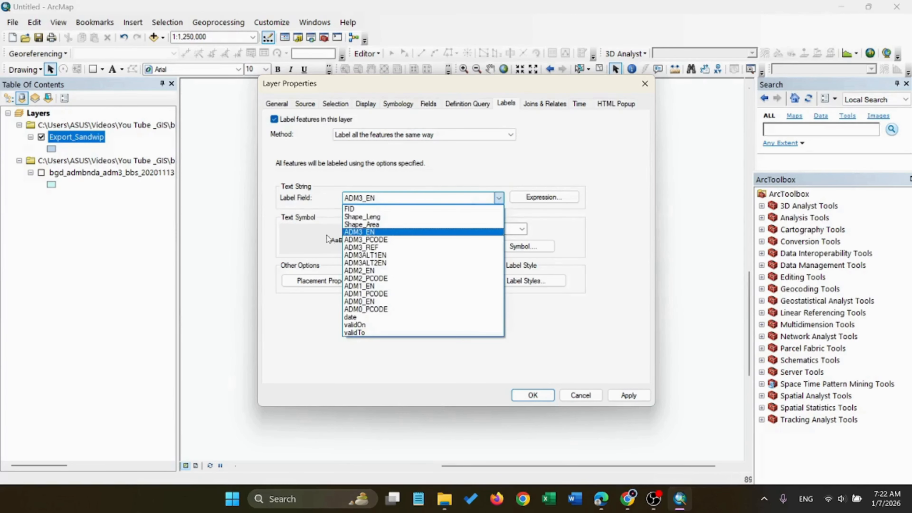
pyautogui.click(362, 233)
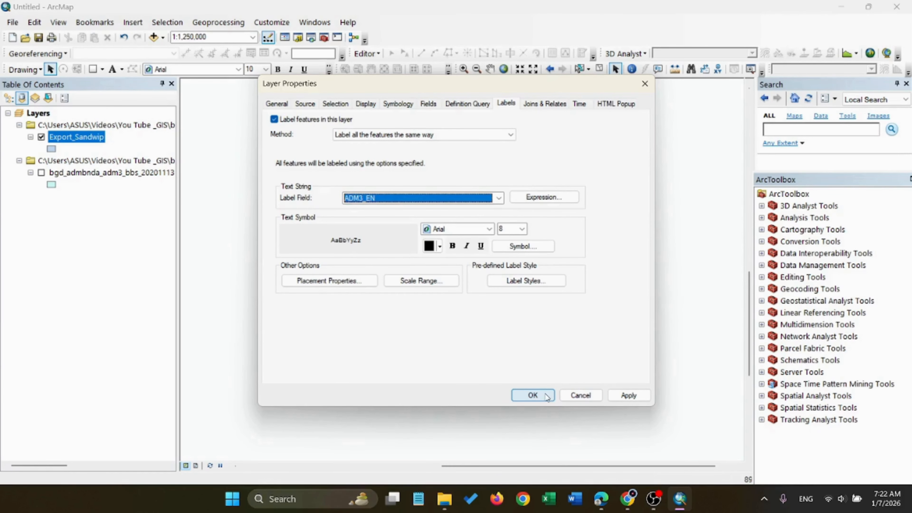
pyautogui.click(629, 395)
pyautogui.click(533, 395)
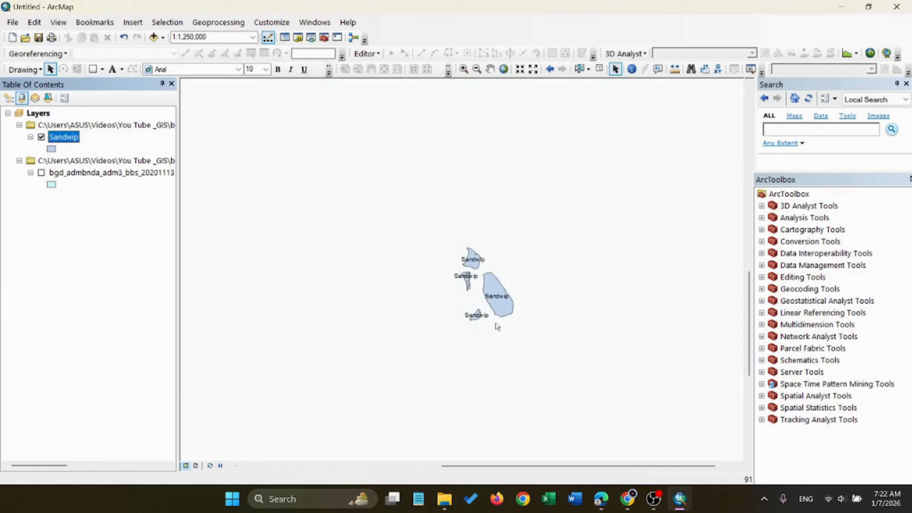
# Open the Sandwip layer's symbol settings and set the fill color to bright blue
pyautogui.rightClick(57, 139)
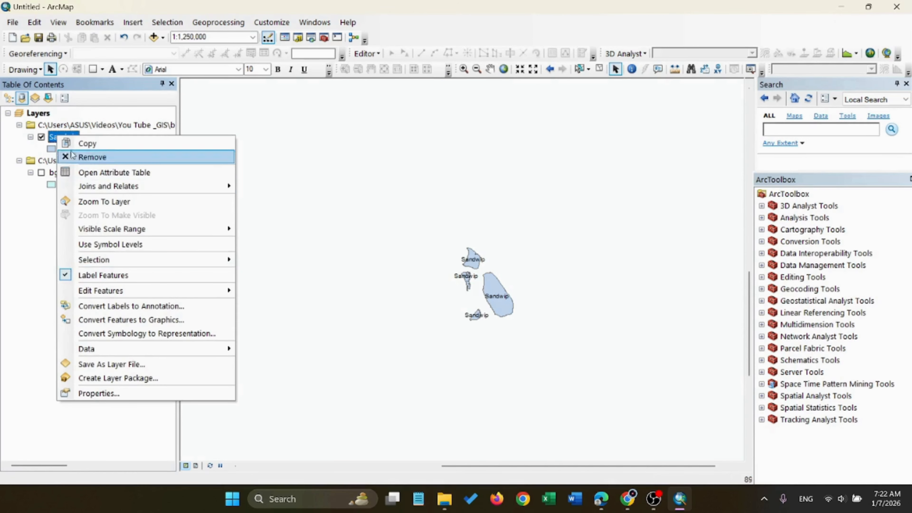
pyautogui.click(51, 149)
pyautogui.click(52, 148)
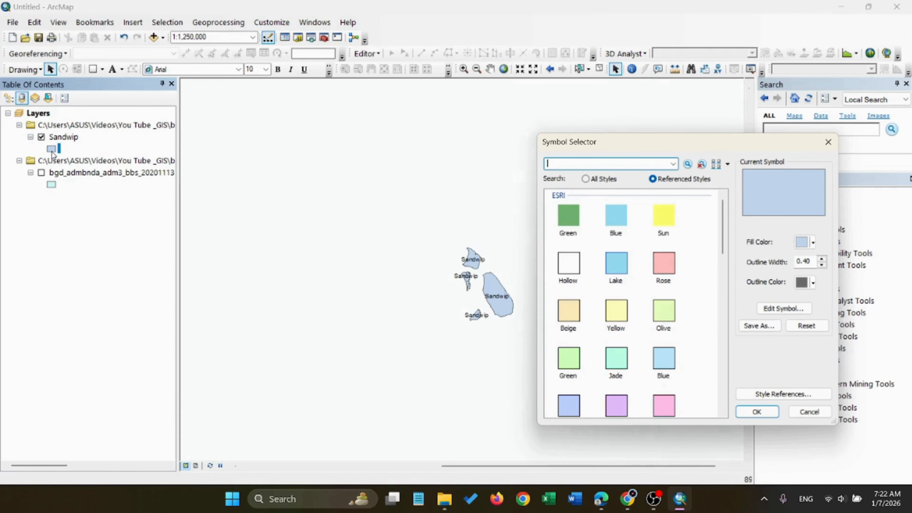
pyautogui.click(813, 243)
pyautogui.click(884, 296)
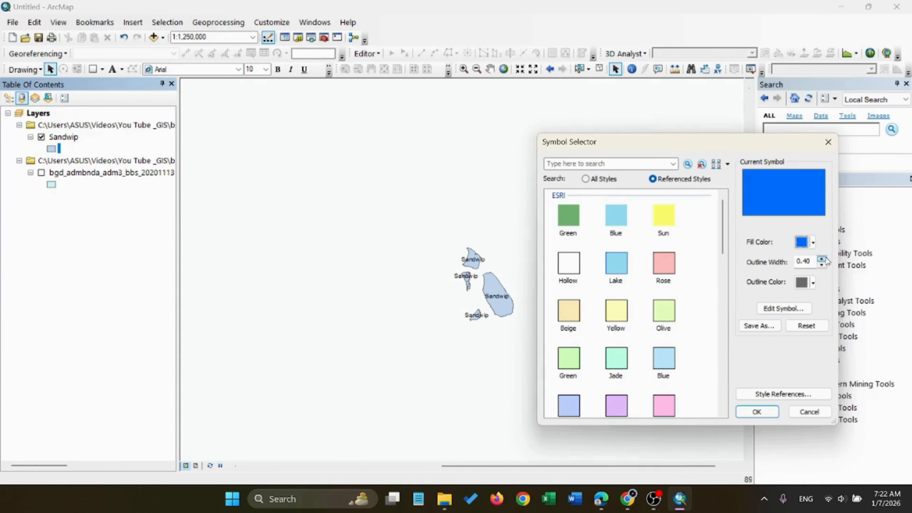
# Set the Sandwip symbol's outline width to 1 and outline color to magenta, and apply the symbol
pyautogui.click(813, 282)
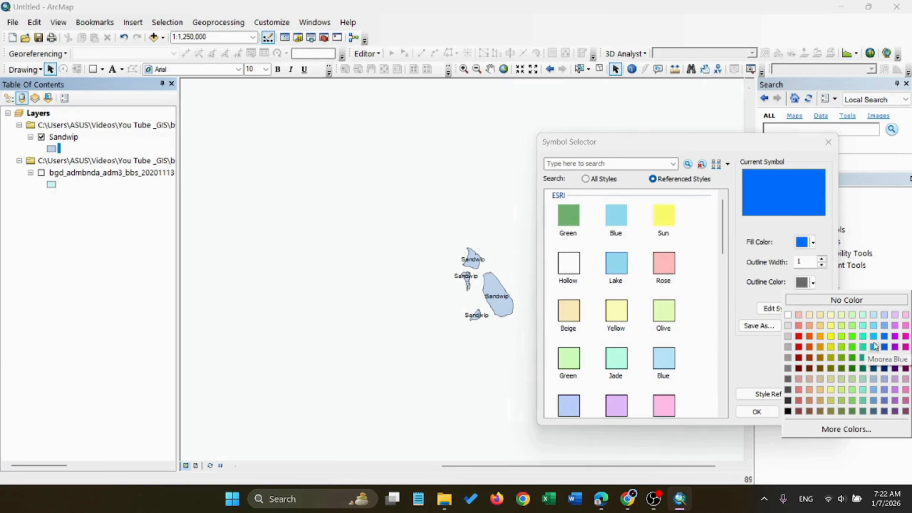
pyautogui.click(906, 337)
pyautogui.click(757, 411)
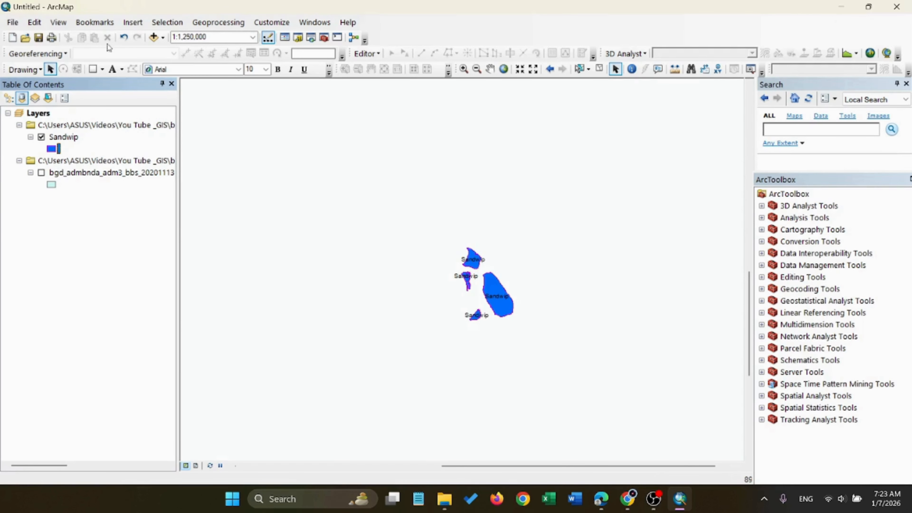
pyautogui.click(132, 22)
pyautogui.click(166, 36)
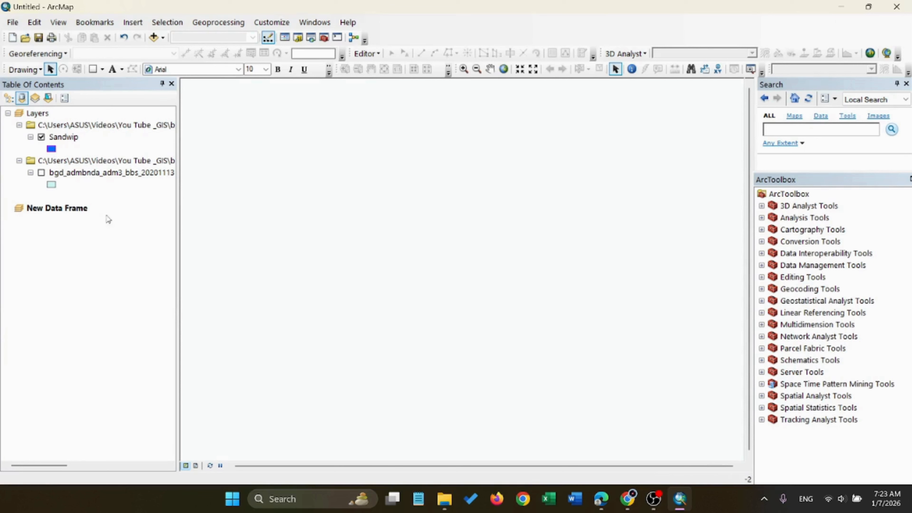
pyautogui.click(37, 113)
pyautogui.rightClick(77, 208)
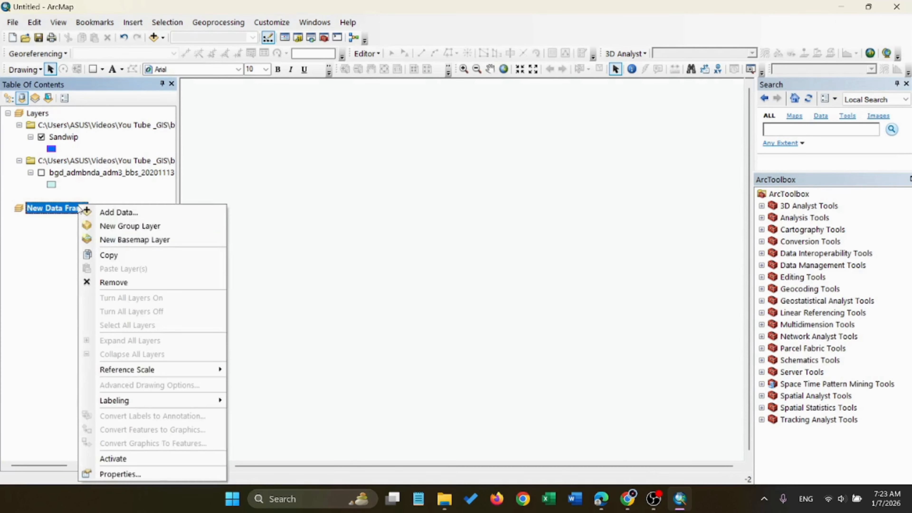
pyautogui.click(116, 283)
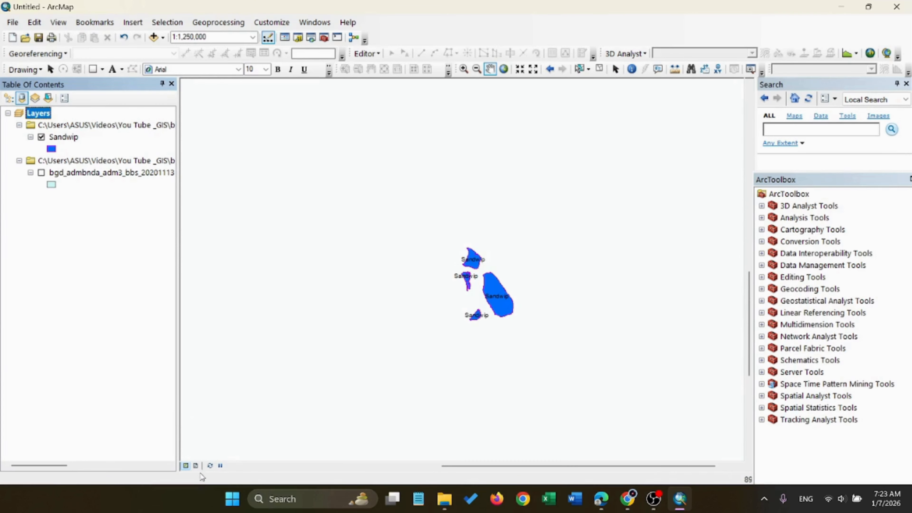
# Switch the map window to layout view
pyautogui.click(196, 466)
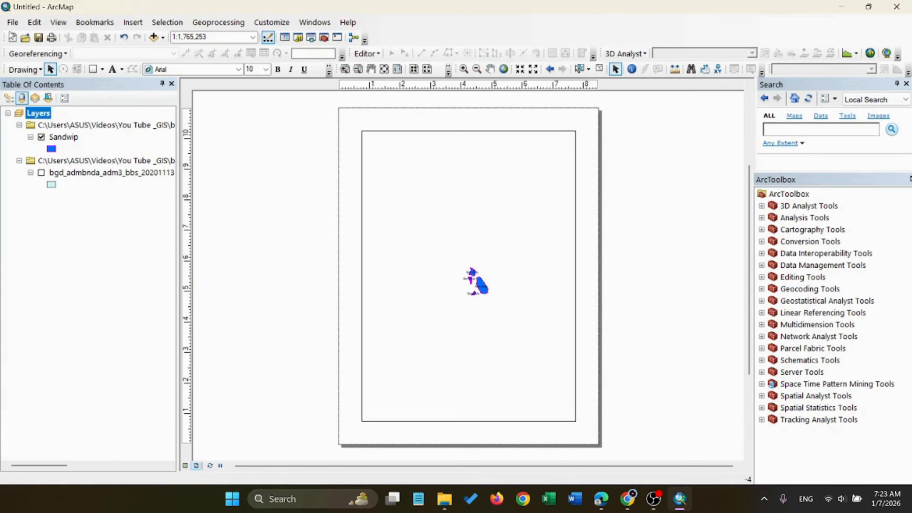
pyautogui.click(13, 22)
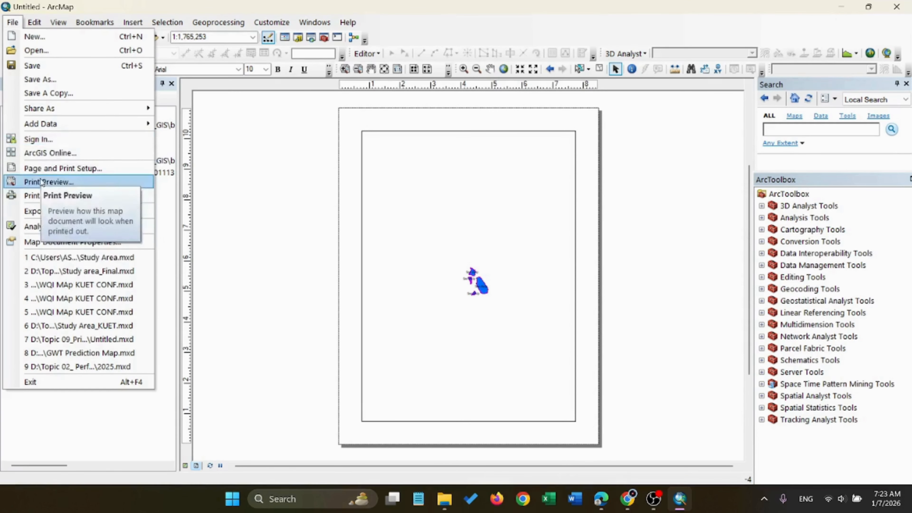
pyautogui.click(47, 211)
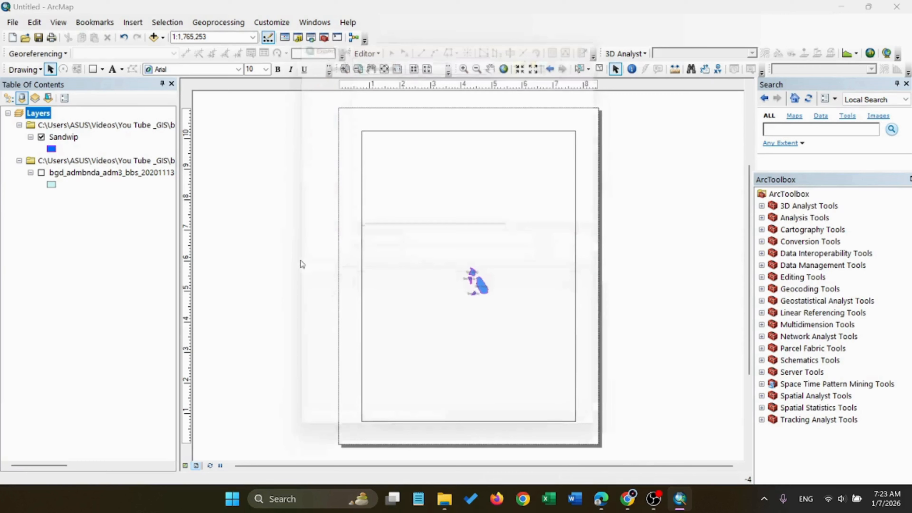
pyautogui.click(610, 35)
# Set the layout's paper orientation to Landscape in the page and print setup
pyautogui.click(12, 21)
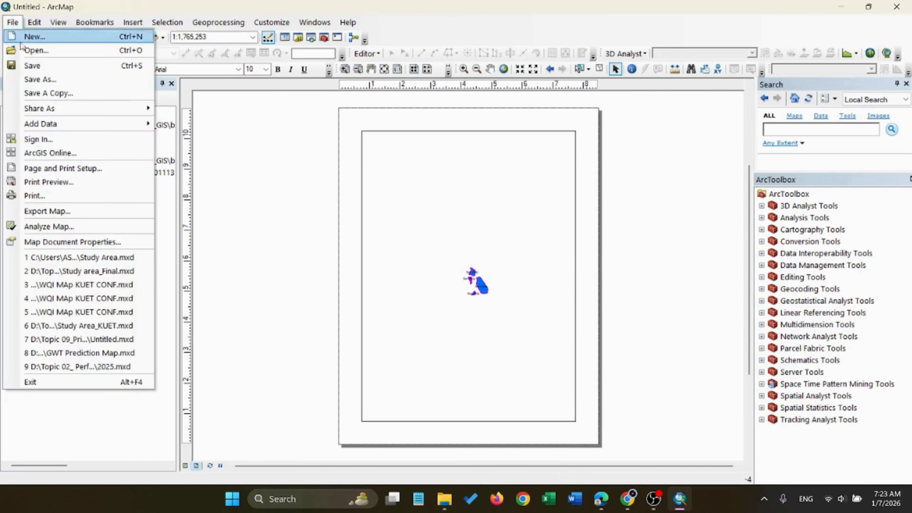
pyautogui.click(64, 173)
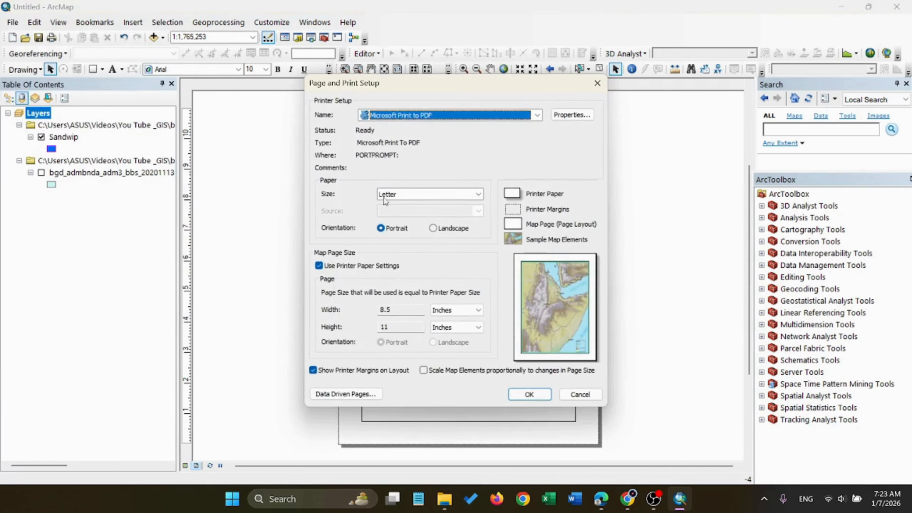
pyautogui.click(433, 229)
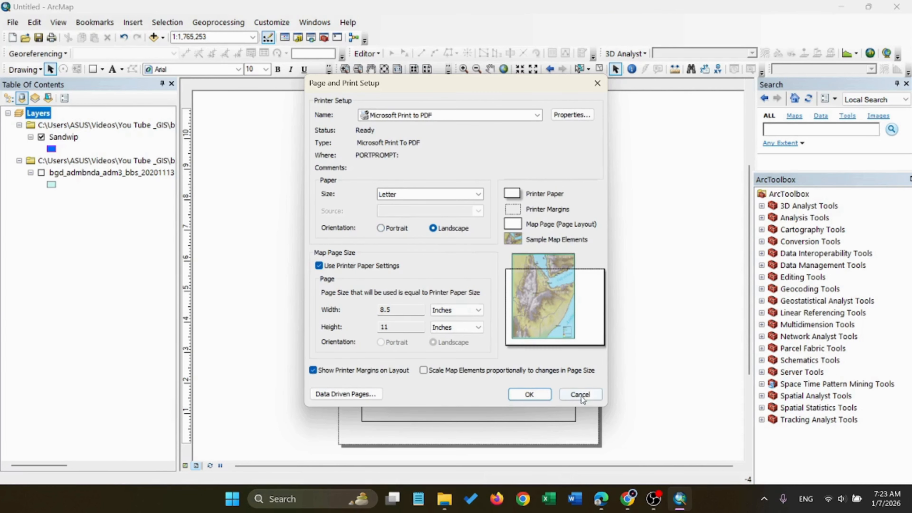
pyautogui.click(527, 395)
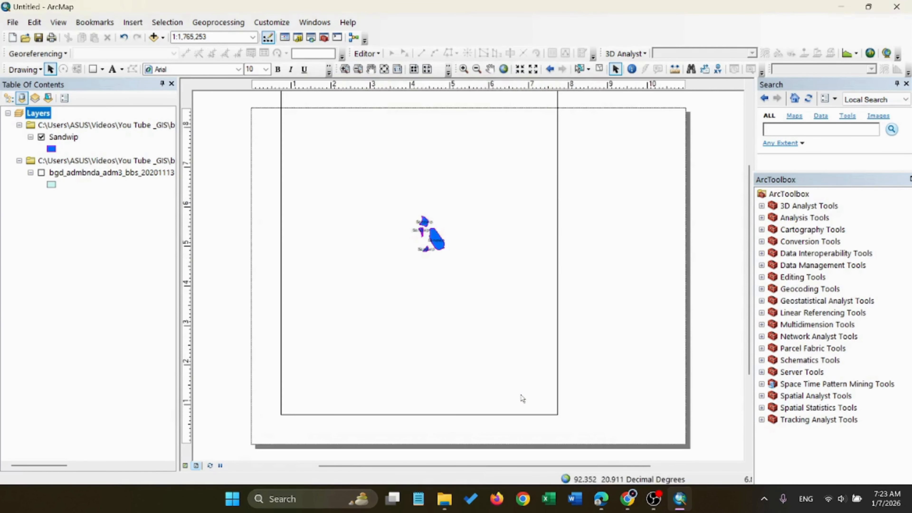
# Resize the Sandwip data frame to about 10.3 by 8.2 inches and position it within the landscape page
pyautogui.click(350, 278)
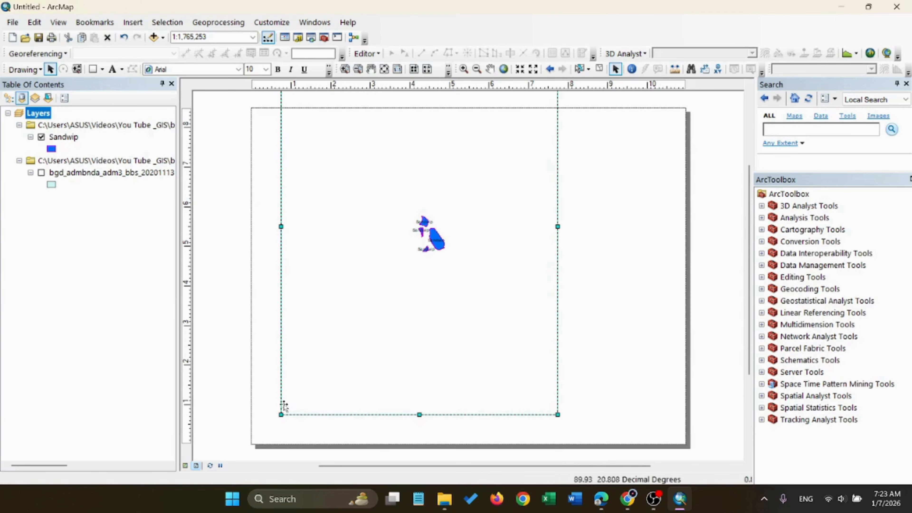
pyautogui.moveTo(421, 414); pyautogui.dragTo(421, 385)
pyautogui.moveTo(388, 212); pyautogui.dragTo(393, 283)
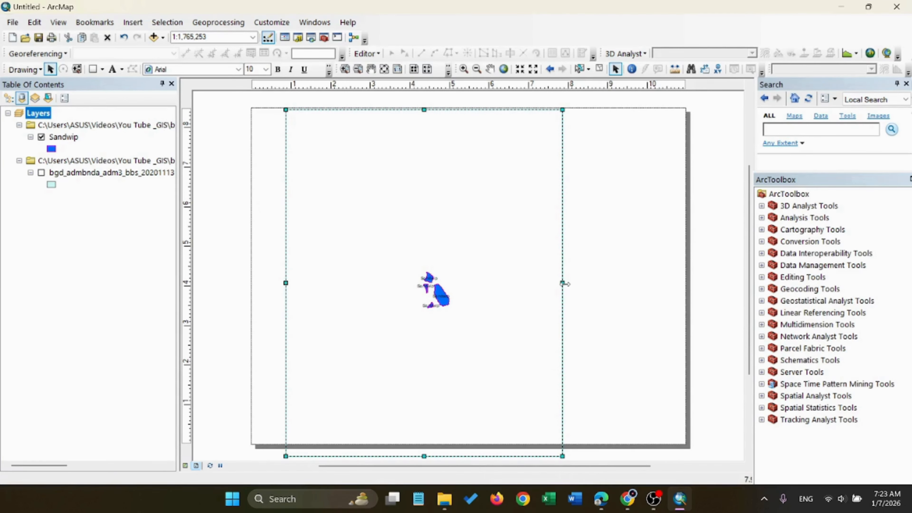
pyautogui.moveTo(565, 283); pyautogui.dragTo(682, 287)
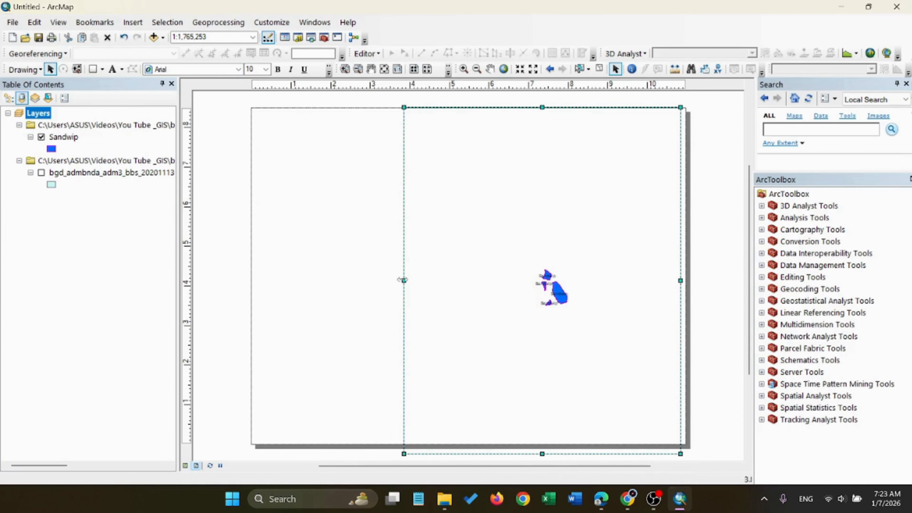
pyautogui.moveTo(404, 282); pyautogui.dragTo(273, 282)
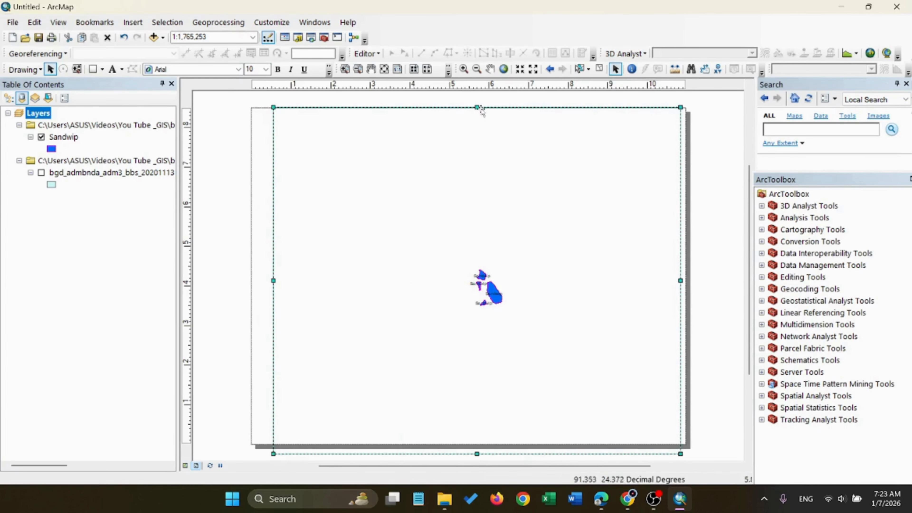
pyautogui.moveTo(478, 108); pyautogui.dragTo(480, 115)
pyautogui.moveTo(477, 454); pyautogui.dragTo(477, 440)
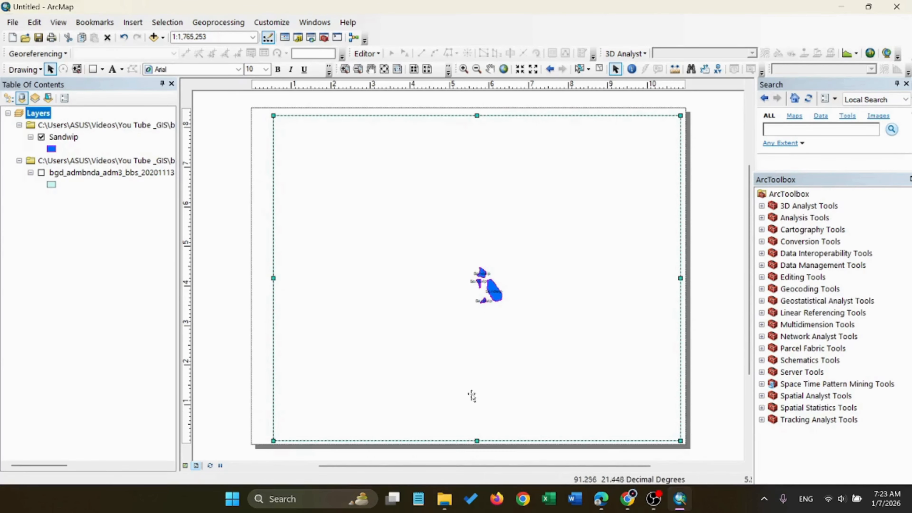
pyautogui.moveTo(492, 276); pyautogui.dragTo(485, 272)
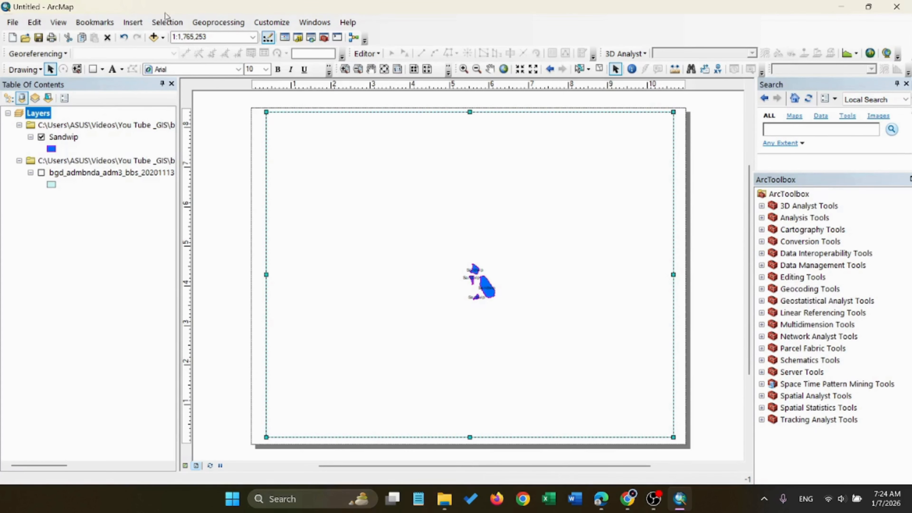
# Insert a new data frame and place it in the upper right area of the layout page
pyautogui.click(133, 22)
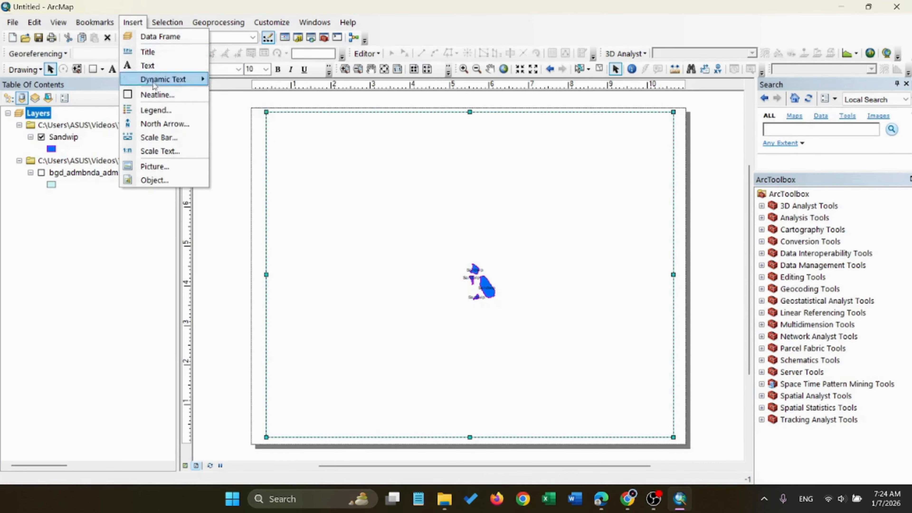
pyautogui.click(173, 36)
pyautogui.moveTo(460, 251); pyautogui.dragTo(566, 151)
pyautogui.click(54, 209)
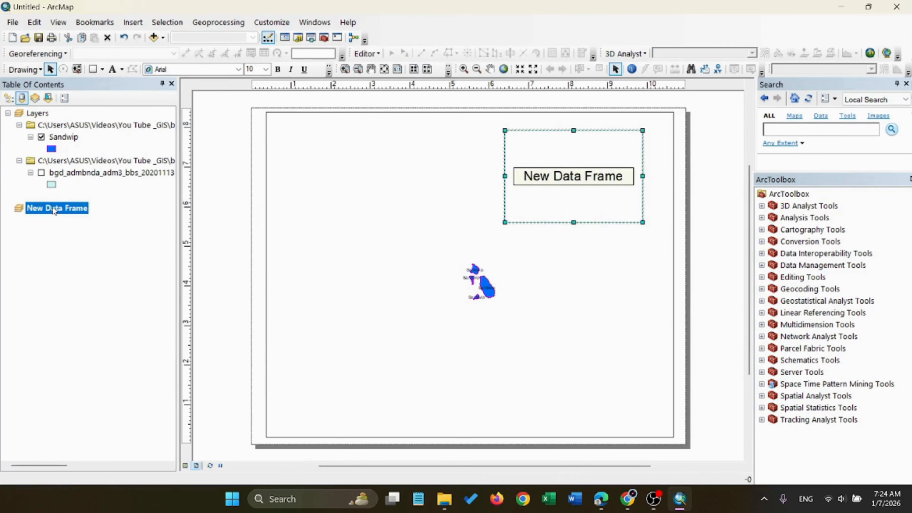
pyautogui.click(79, 210)
pyautogui.click(563, 151)
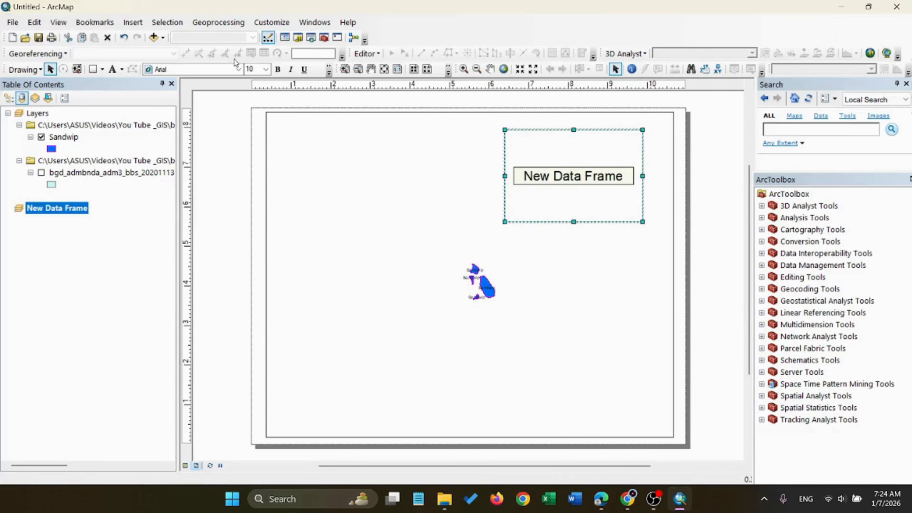
# Add the bgd_admbnda_adm3_bbs_20201113.shp shapefile to the new data frame
pyautogui.click(164, 38)
pyautogui.click(157, 37)
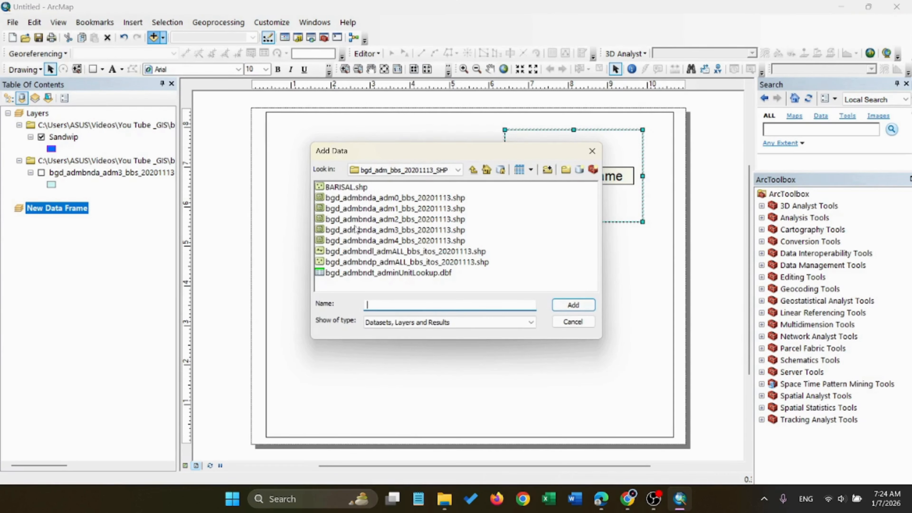
pyautogui.click(400, 230)
pyautogui.click(573, 304)
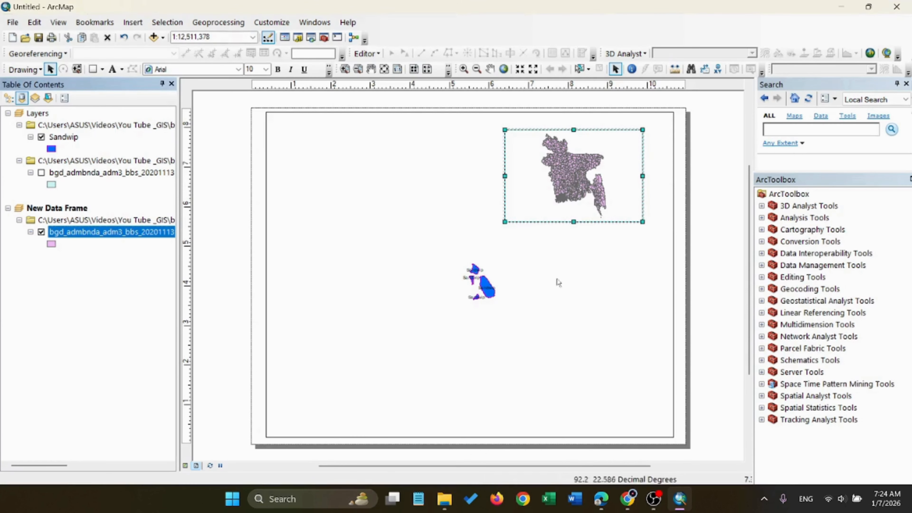
# Turn on feature labels for the new frame's adm3 layer and move that frame to the lower left of the page
pyautogui.rightClick(571, 169)
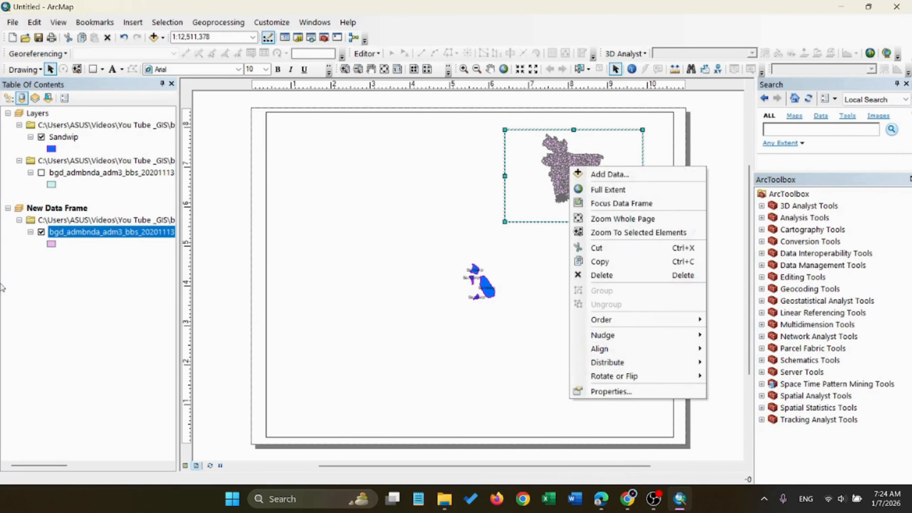
pyautogui.rightClick(76, 239)
pyautogui.click(122, 355)
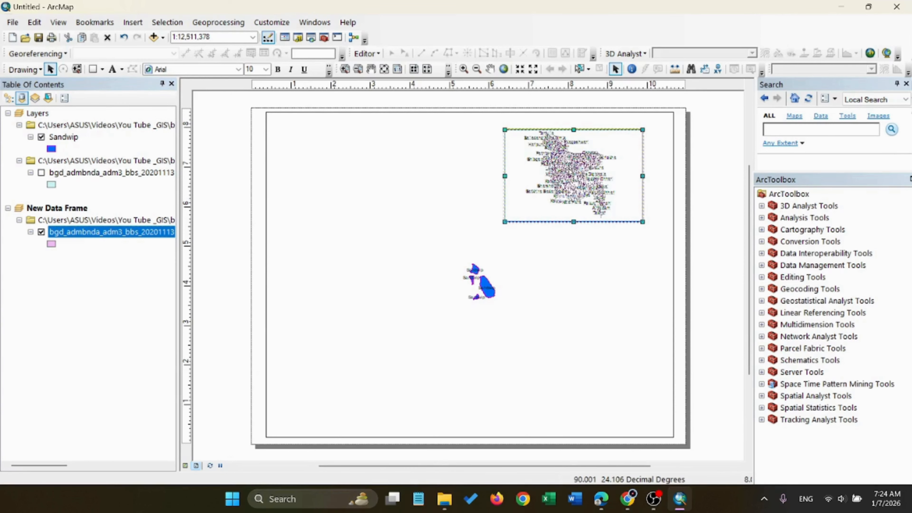
pyautogui.moveTo(570, 173); pyautogui.dragTo(359, 330)
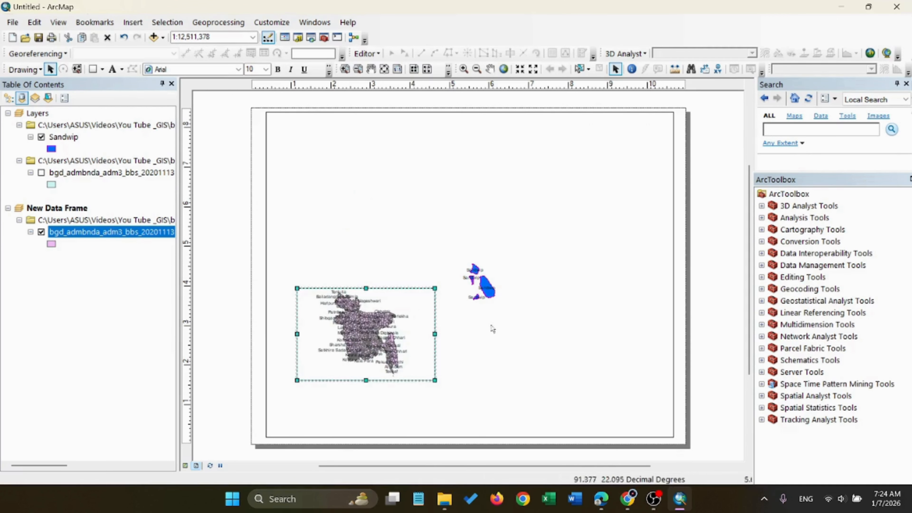
# Shrink the Sandwip data frame to about 2 by 2 inches and place it at the lower right of the page
pyautogui.click(467, 279)
pyautogui.moveTo(467, 279); pyautogui.dragTo(535, 285)
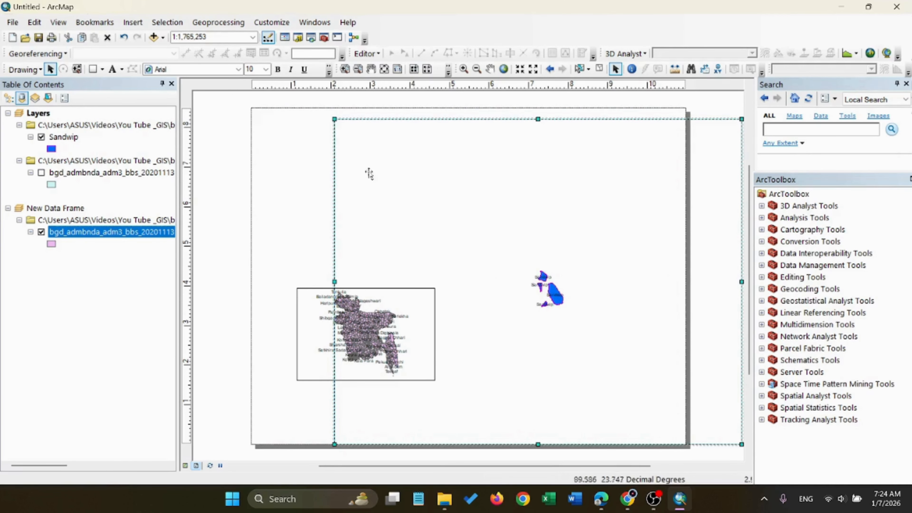
pyautogui.moveTo(331, 118); pyautogui.dragTo(456, 223)
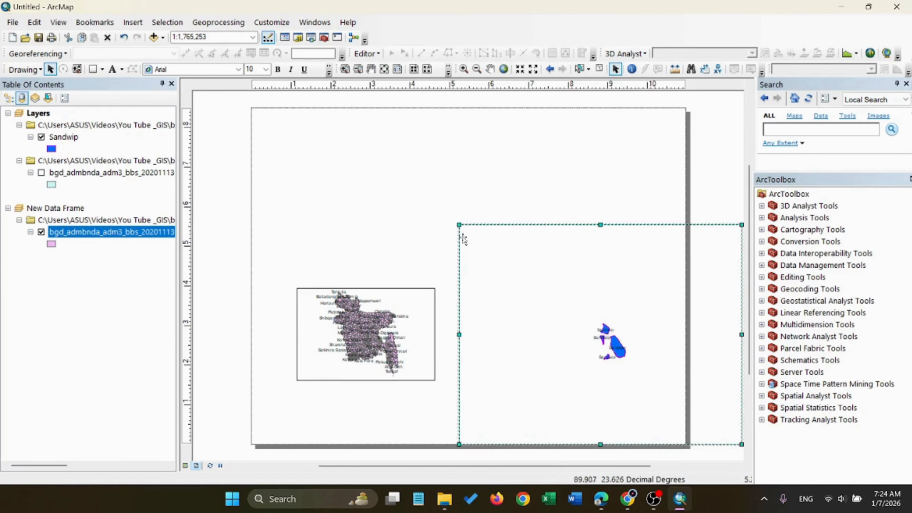
pyautogui.moveTo(522, 255); pyautogui.dragTo(365, 175)
pyautogui.moveTo(301, 146); pyautogui.dragTo(431, 212)
pyautogui.moveTo(467, 248); pyautogui.dragTo(575, 326)
# Enlarge the Bangladesh data frame to about 6 by 6 inches and zoom its map in to 1:10,000,000
pyautogui.click(368, 311)
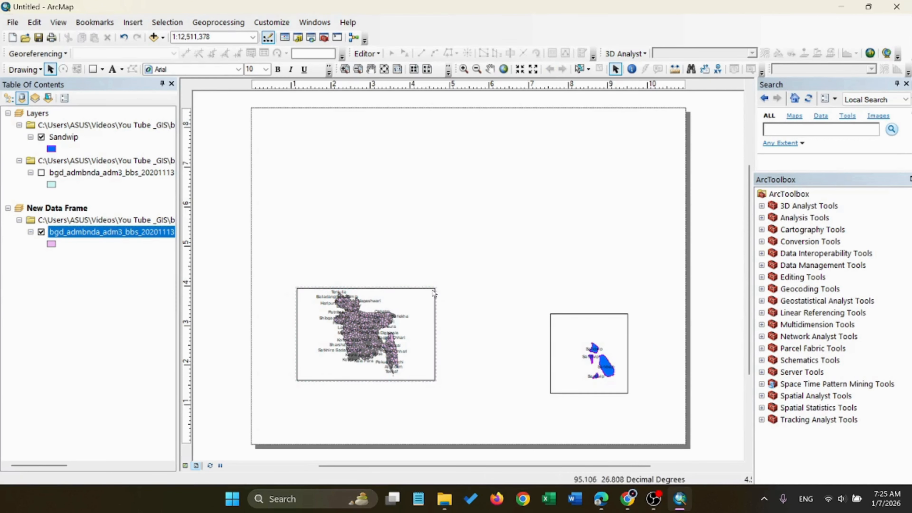
pyautogui.moveTo(435, 288); pyautogui.dragTo(533, 145)
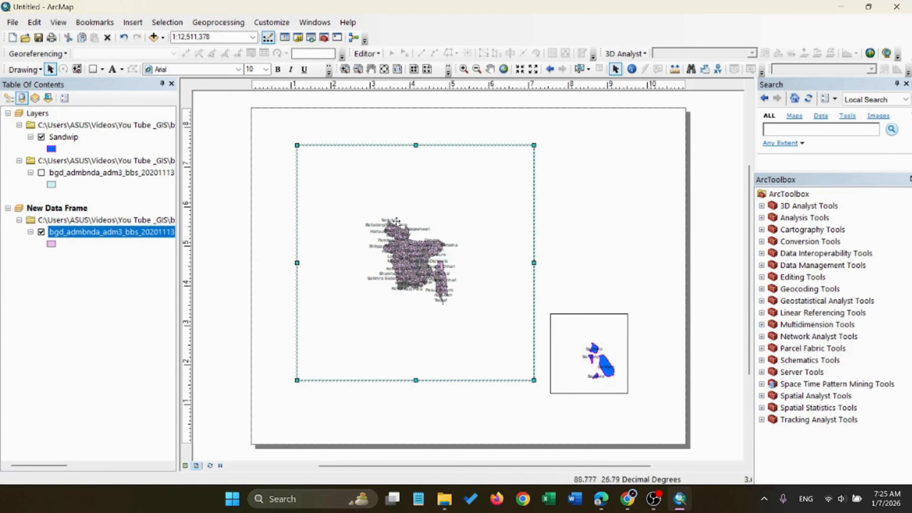
pyautogui.click(413, 70)
pyautogui.click(413, 69)
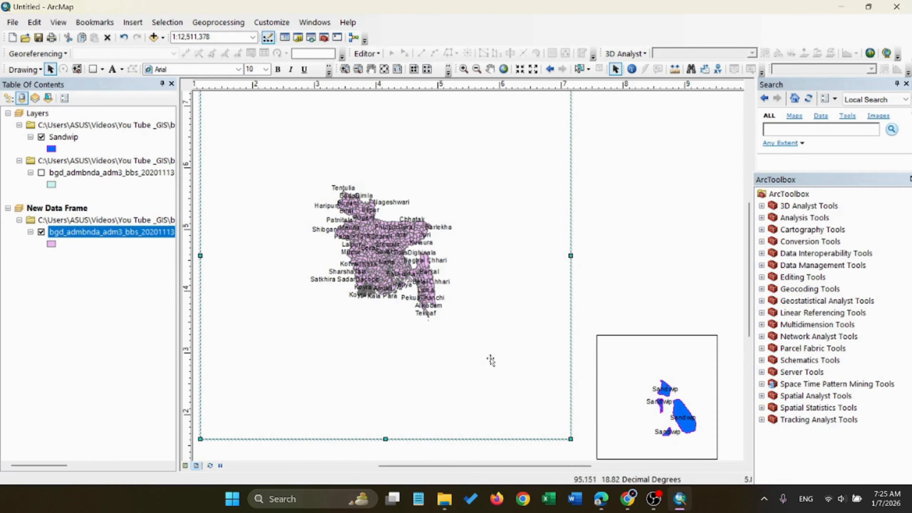
pyautogui.scroll(3, 427, 298)
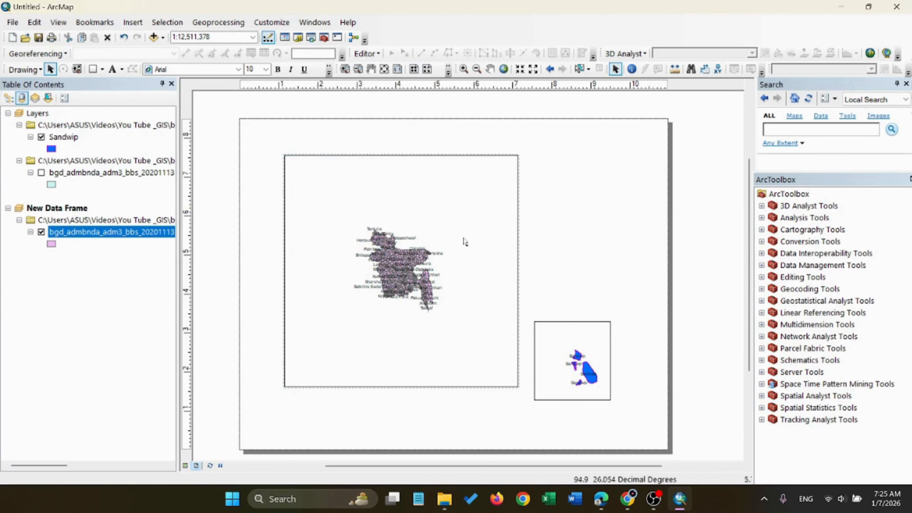
pyautogui.click(464, 69)
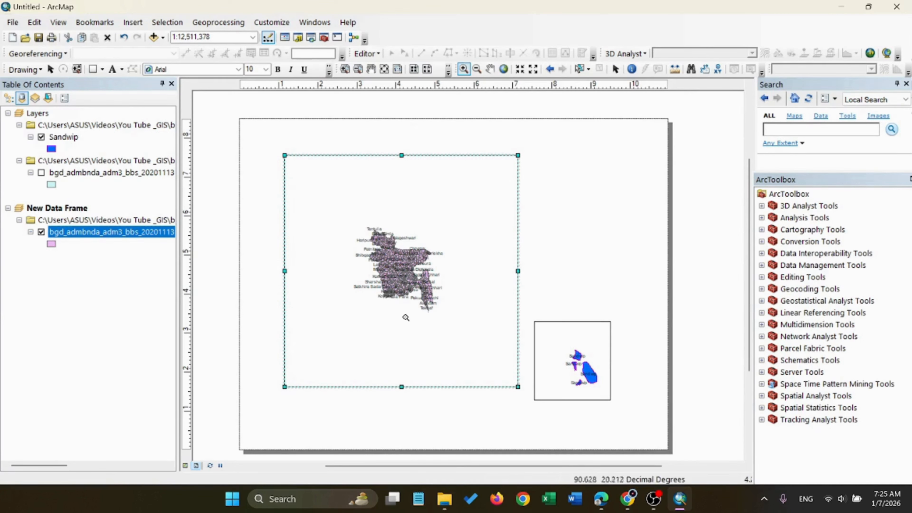
pyautogui.click(392, 284)
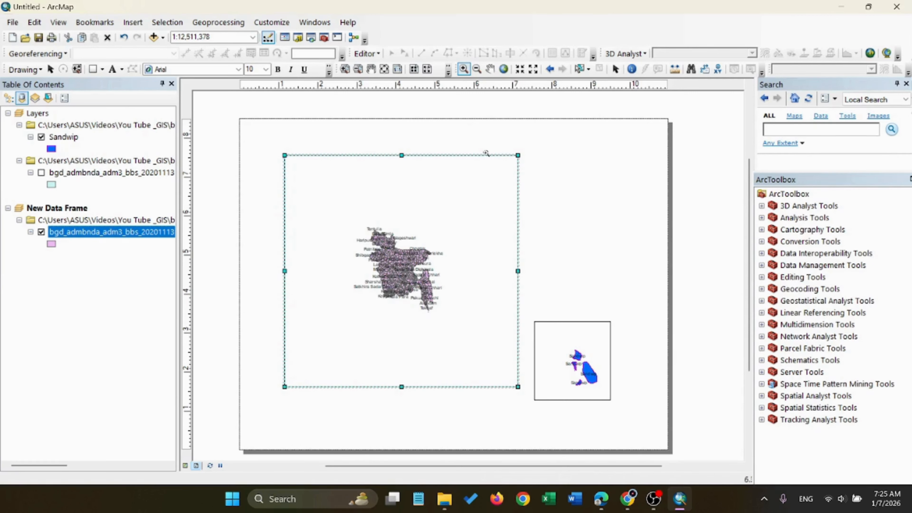
pyautogui.click(415, 235)
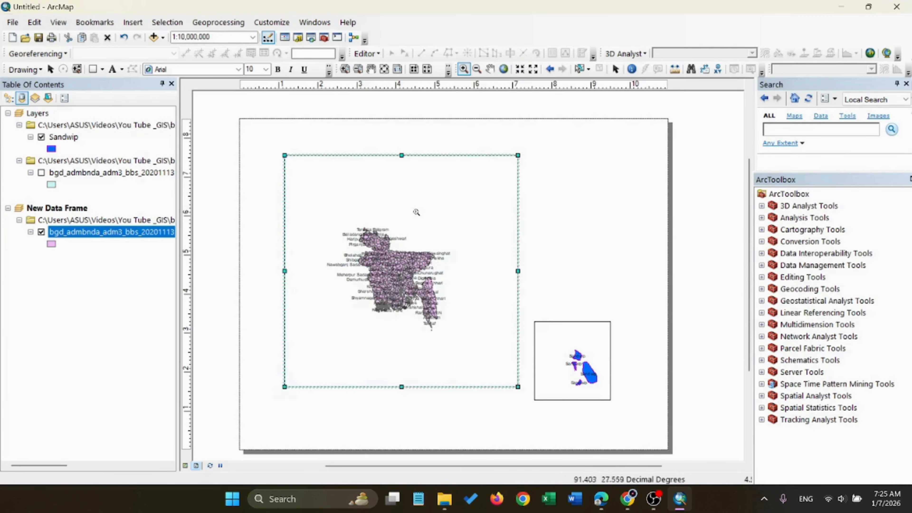
# Zoom the Bangladesh map to 1:5,000,000 so the whole country fills its data frame
pyautogui.click(616, 70)
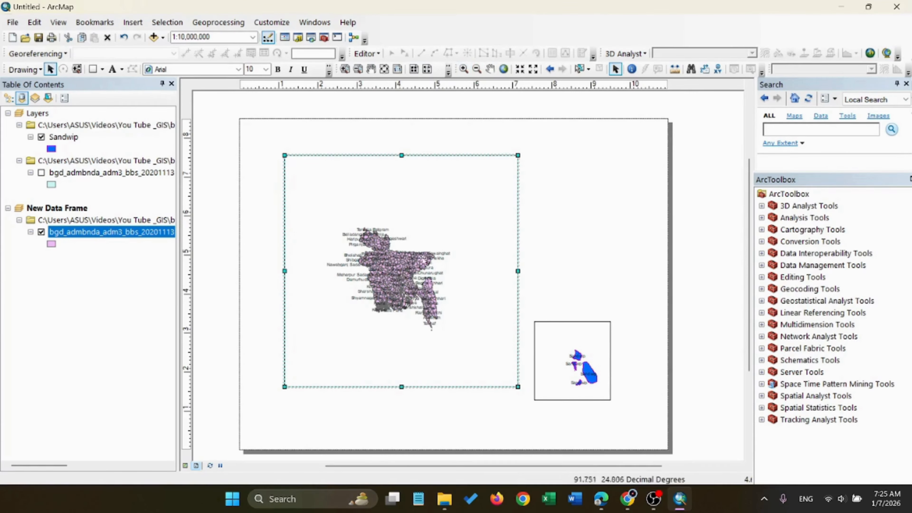
pyautogui.click(519, 69)
pyautogui.click(521, 70)
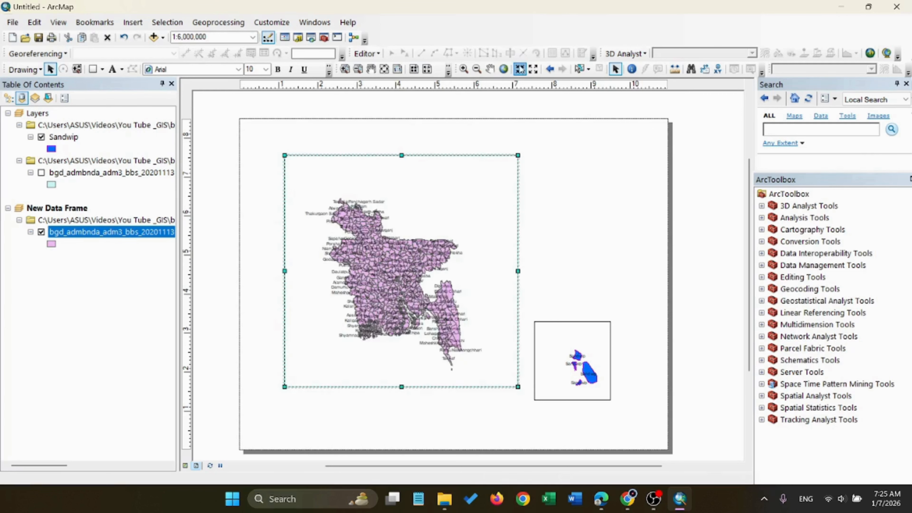
pyautogui.click(520, 70)
pyautogui.click(520, 70)
pyautogui.click(520, 69)
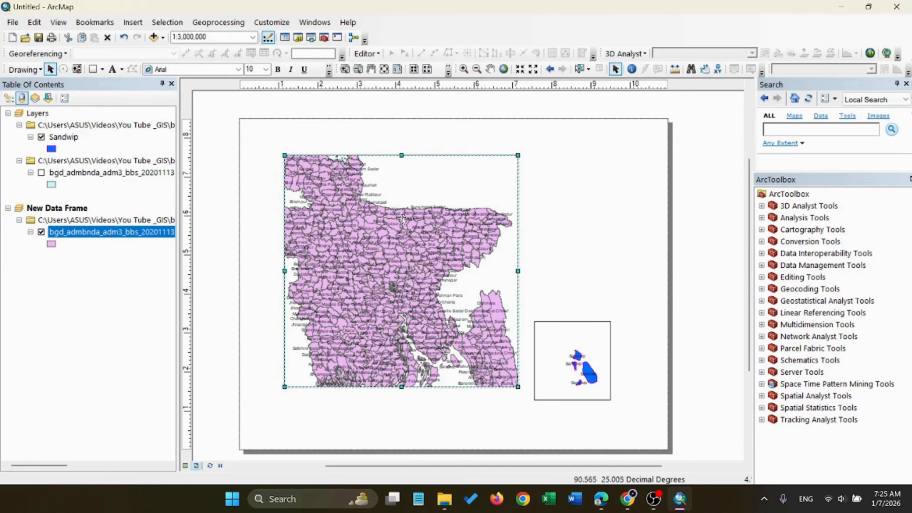
pyautogui.click(533, 70)
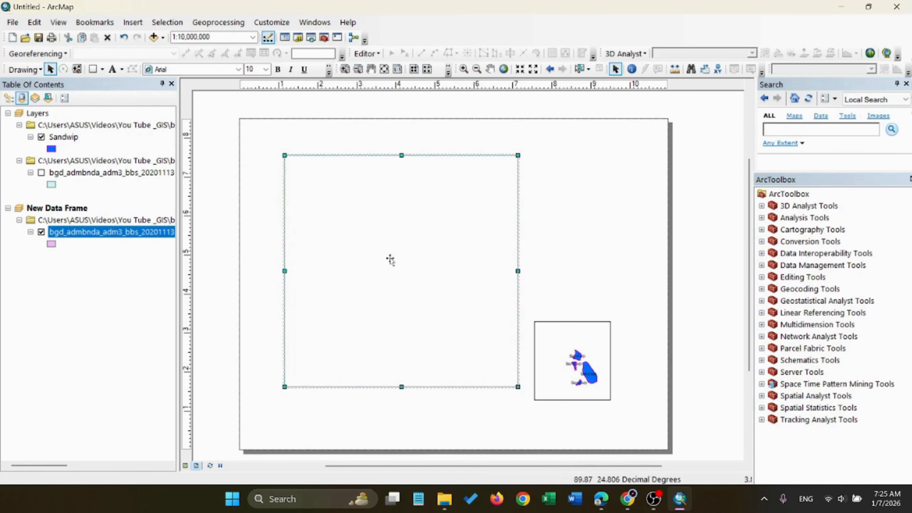
pyautogui.click(520, 69)
pyautogui.click(521, 69)
pyautogui.click(520, 69)
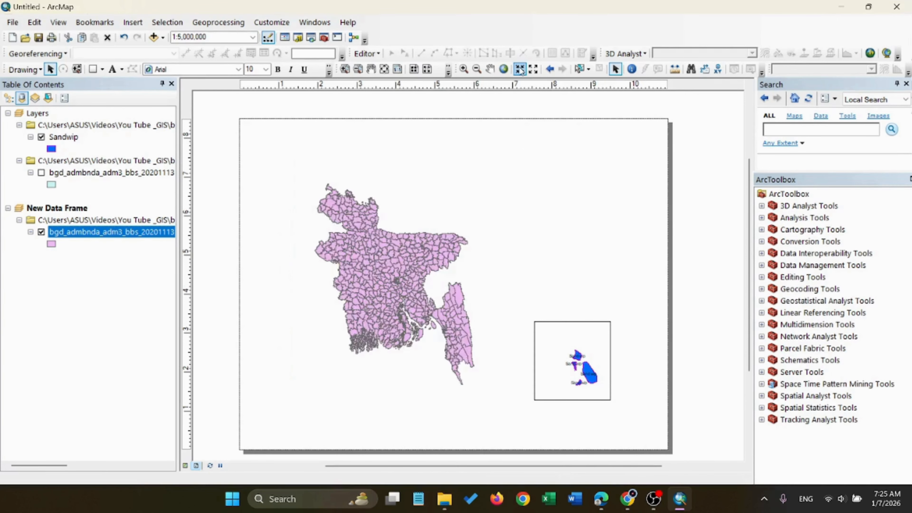
pyautogui.click(583, 212)
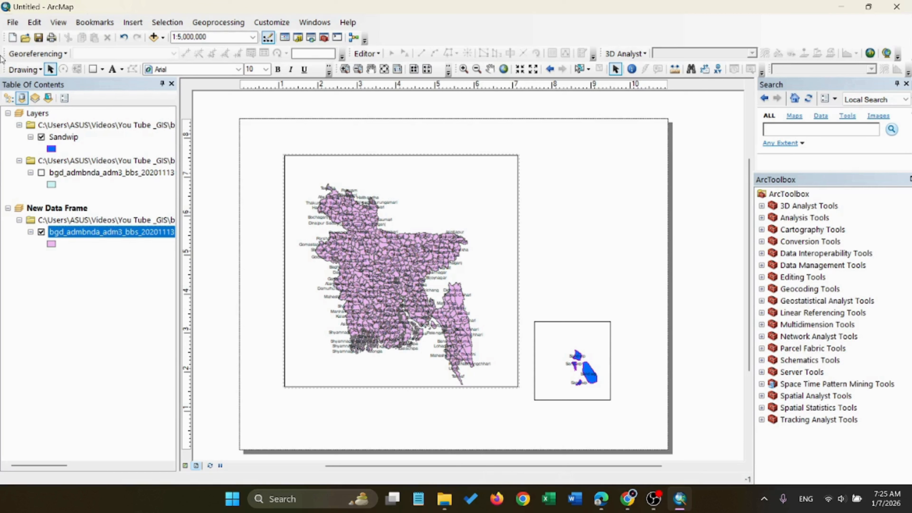
# Insert another data frame and place it at the upper right of the page, beside the Bangladesh frame
pyautogui.click(140, 23)
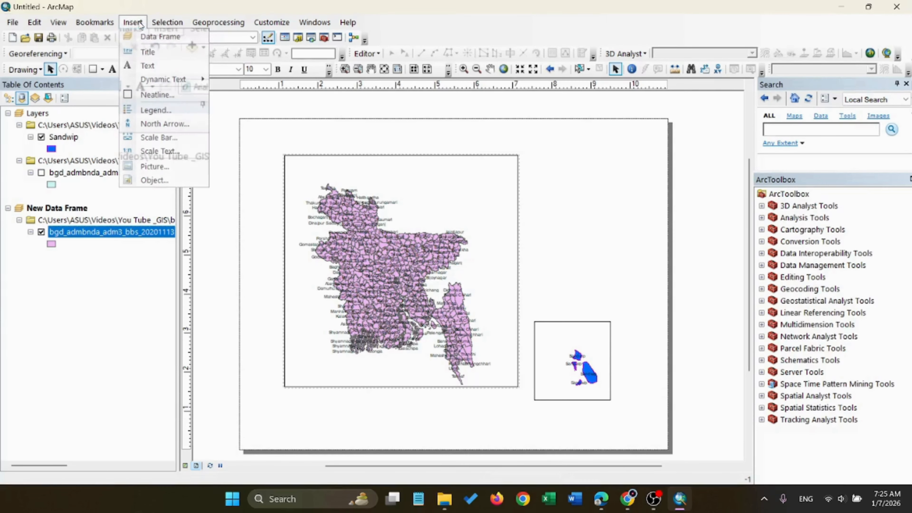
pyautogui.click(161, 36)
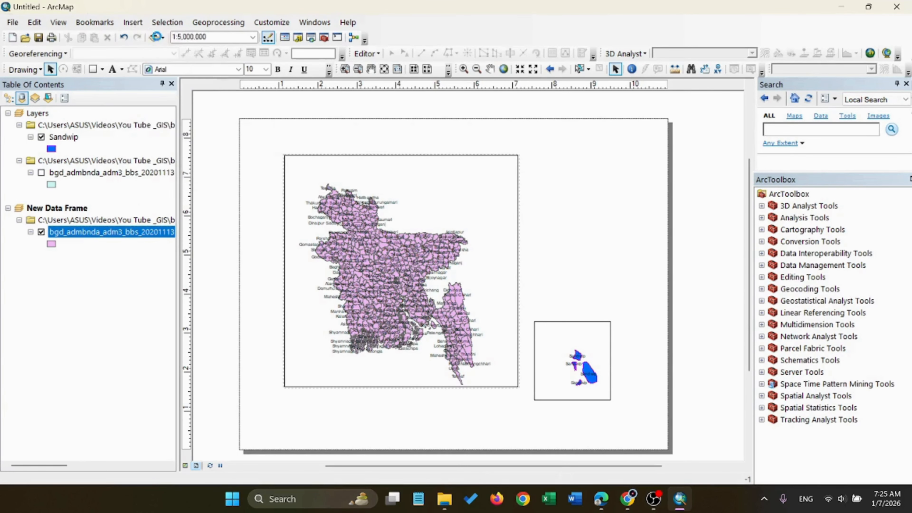
pyautogui.moveTo(442, 242); pyautogui.dragTo(572, 170)
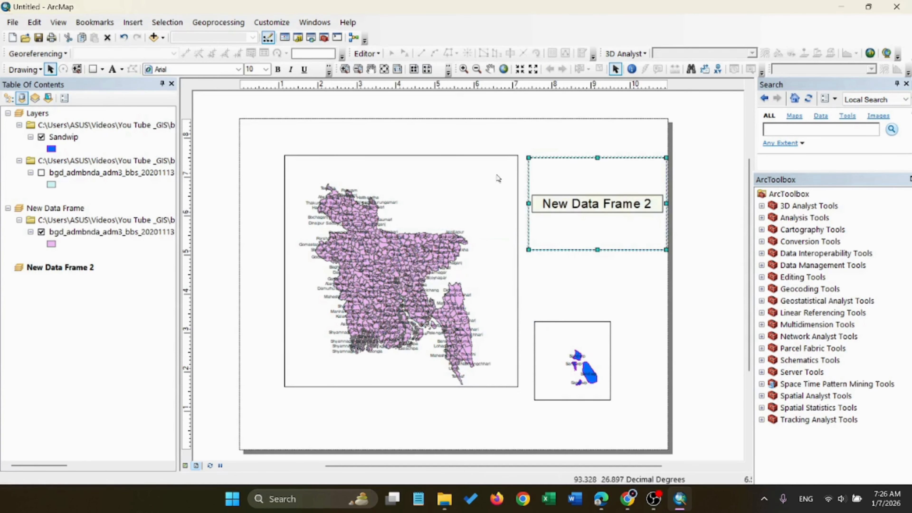
# Shift the Bangladesh frame toward the page's left edge, and reposition the empty frame and the Sandwip frame in the space beside it
pyautogui.click(466, 184)
pyautogui.moveTo(440, 179); pyautogui.dragTo(415, 187)
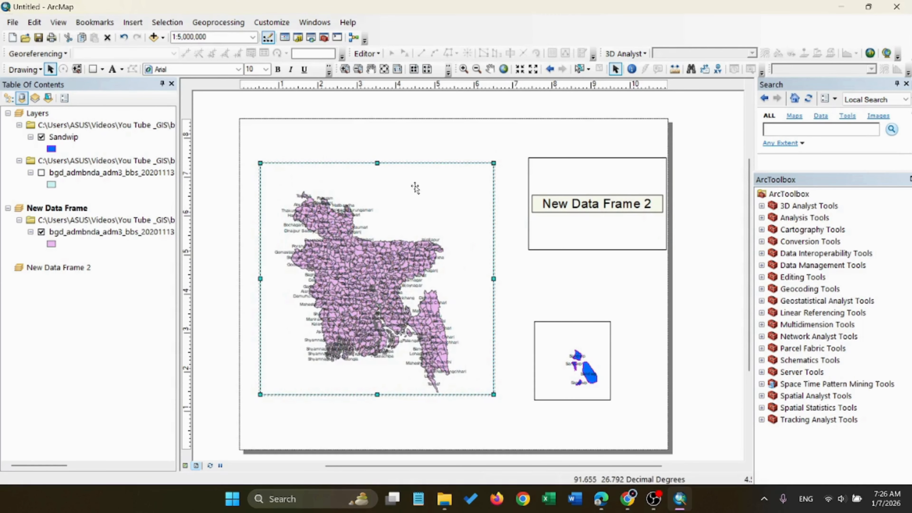
pyautogui.click(577, 177)
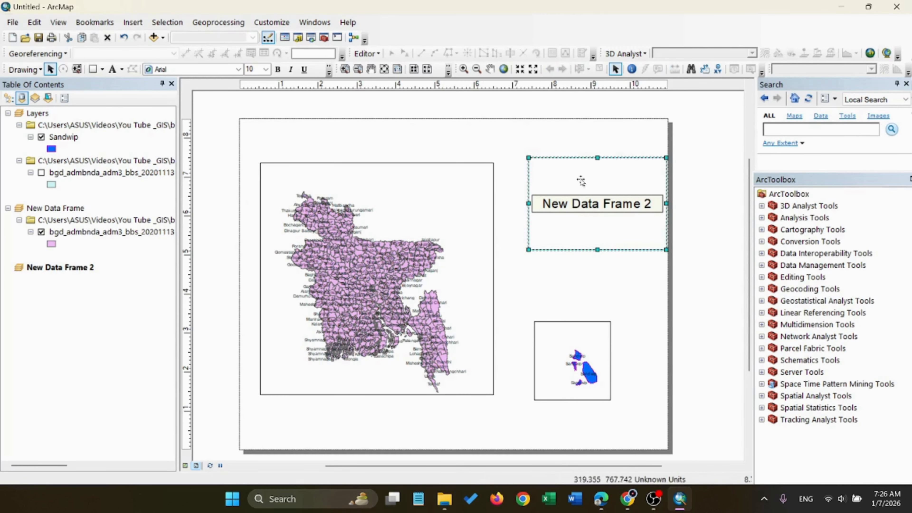
pyautogui.moveTo(581, 180); pyautogui.dragTo(556, 184)
pyautogui.moveTo(583, 336); pyautogui.dragTo(570, 329)
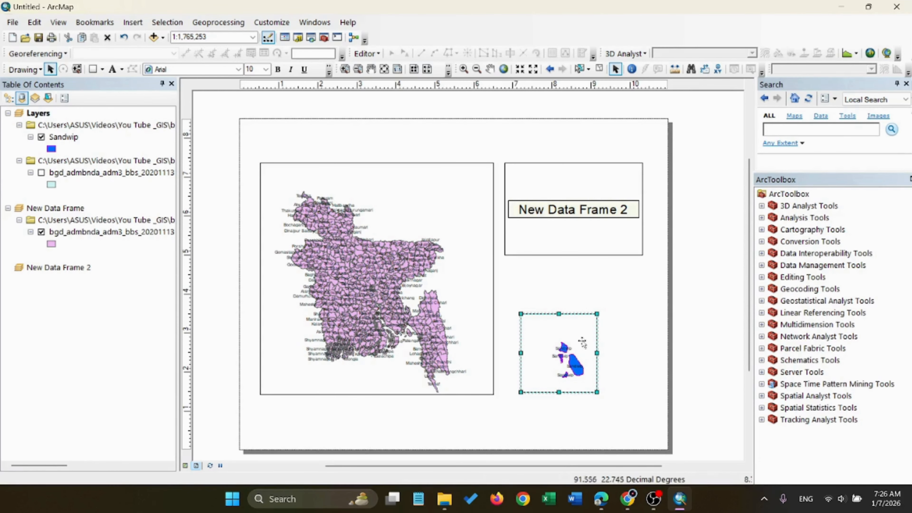
pyautogui.moveTo(570, 330); pyautogui.dragTo(586, 327)
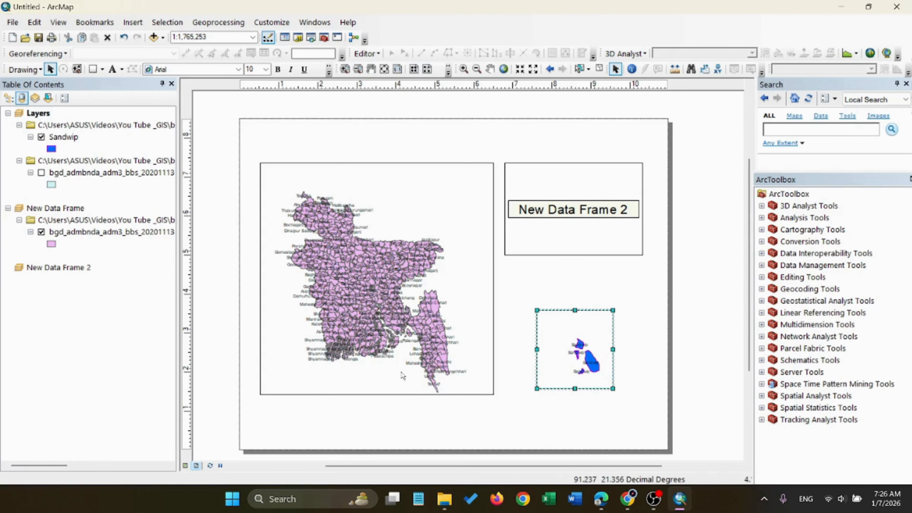
# Draw a rectangle about 0.29 by 0.31 inches over Sandwip on the Bangladesh map
pyautogui.click(407, 351)
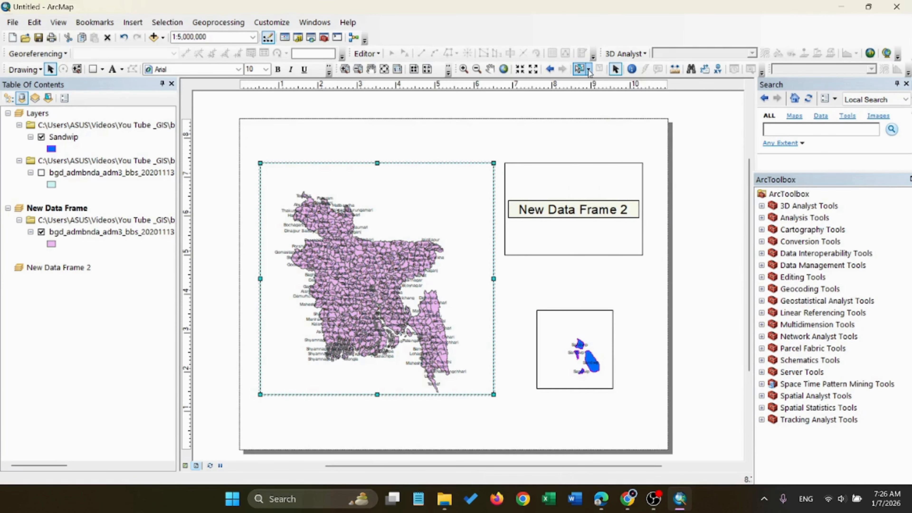
pyautogui.click(121, 70)
pyautogui.click(103, 70)
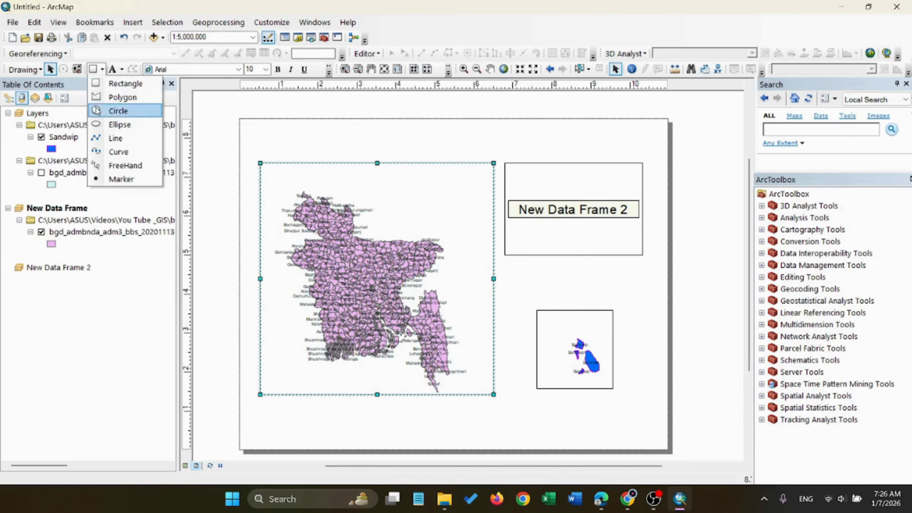
pyautogui.click(96, 86)
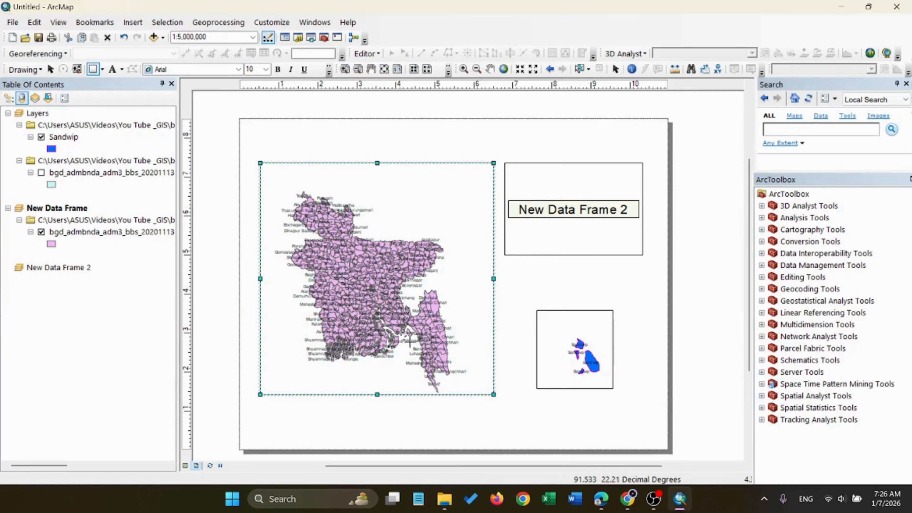
pyautogui.scroll(4, 410, 343)
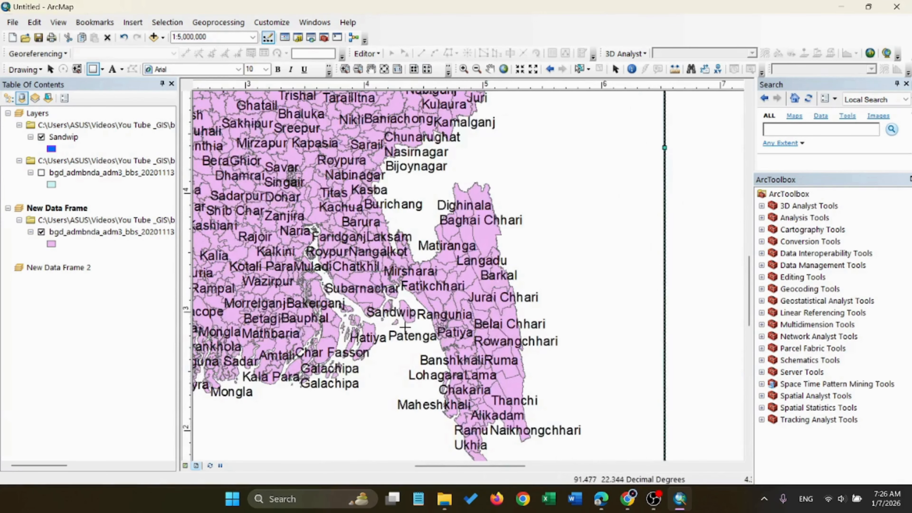
pyautogui.moveTo(387, 297); pyautogui.dragTo(420, 334)
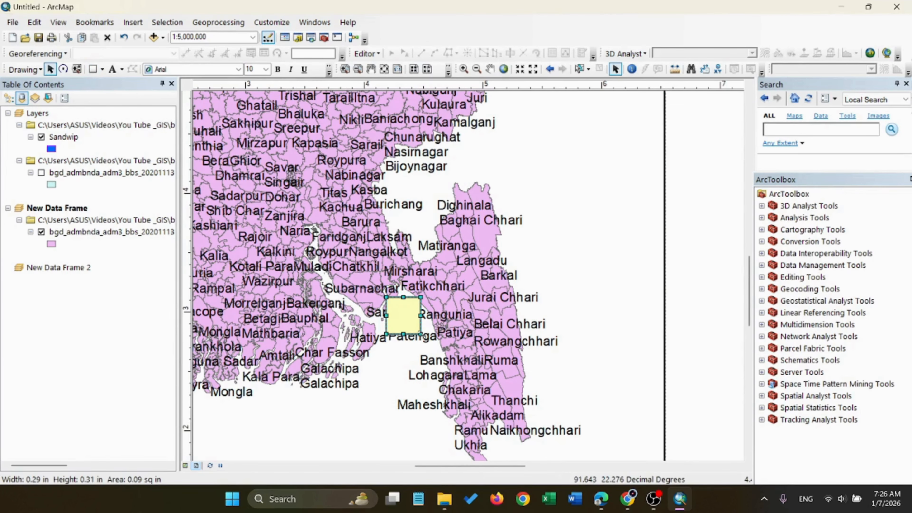
# Give the rectangle over Sandwip a white fill and a red outline
pyautogui.rightClick(403, 321)
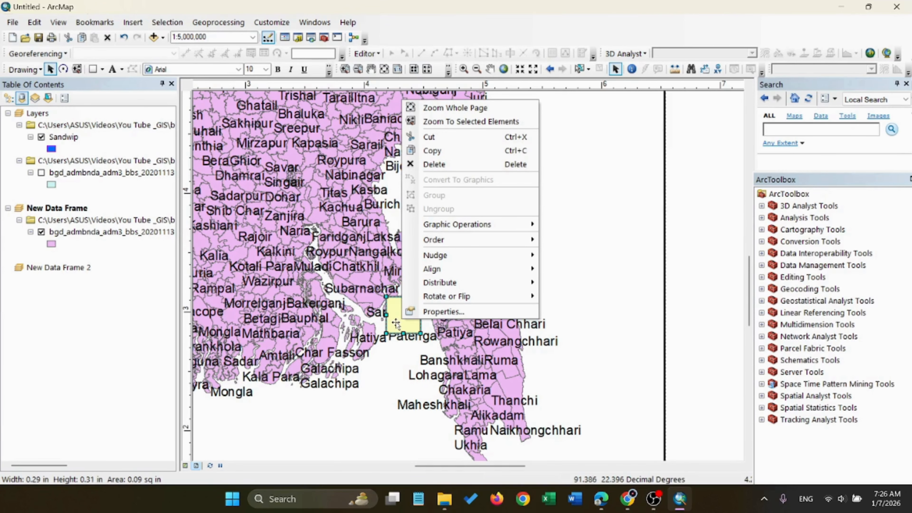
pyautogui.click(425, 311)
pyautogui.moveTo(460, 141); pyautogui.dragTo(606, 134)
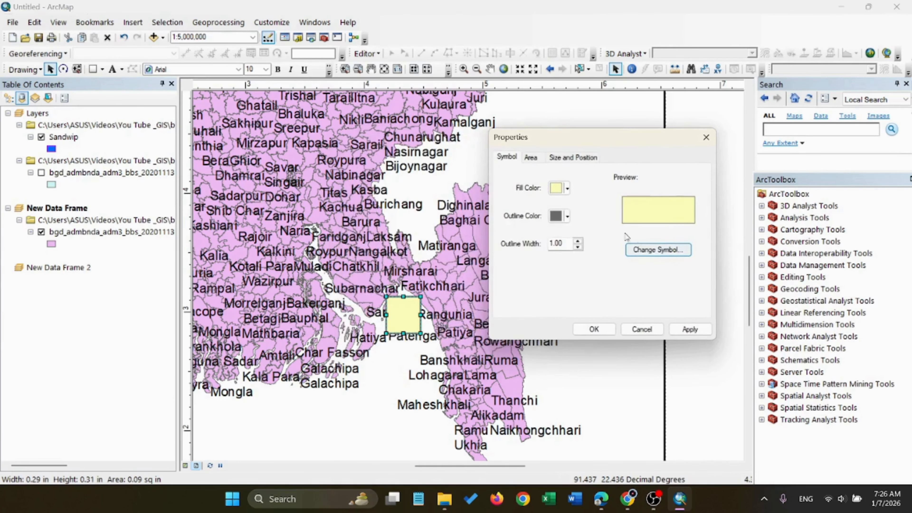
pyautogui.click(567, 189)
pyautogui.click(646, 205)
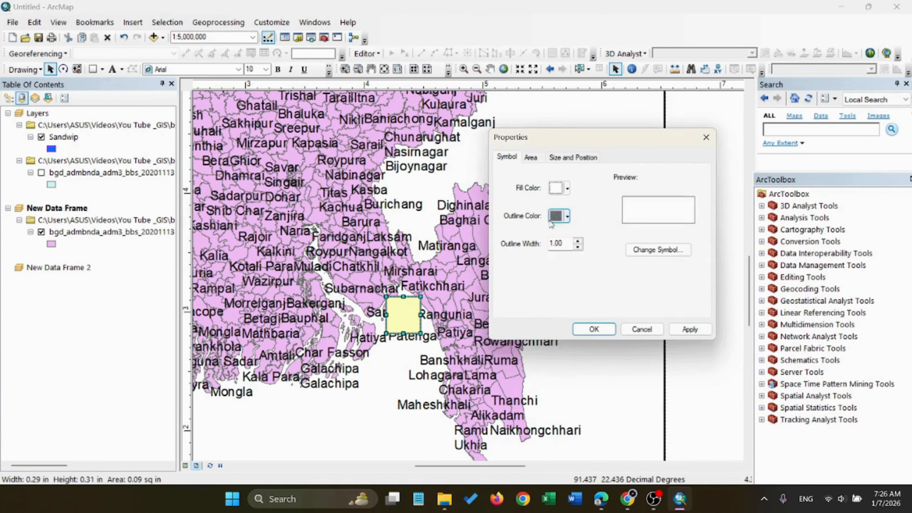
pyautogui.click(567, 216)
pyautogui.click(566, 271)
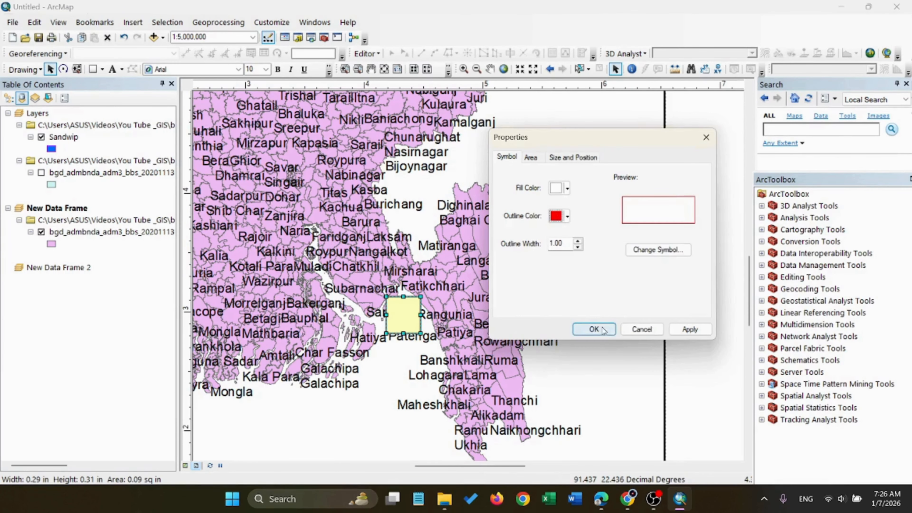
pyautogui.click(690, 330)
pyautogui.click(594, 329)
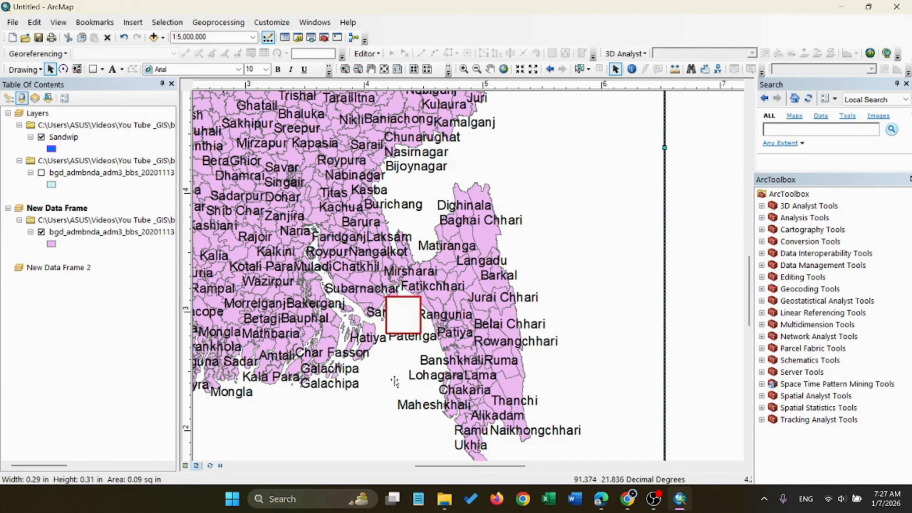
# Set the Sandwip rectangle's fill to No Color
pyautogui.rightClick(416, 315)
pyautogui.click(432, 306)
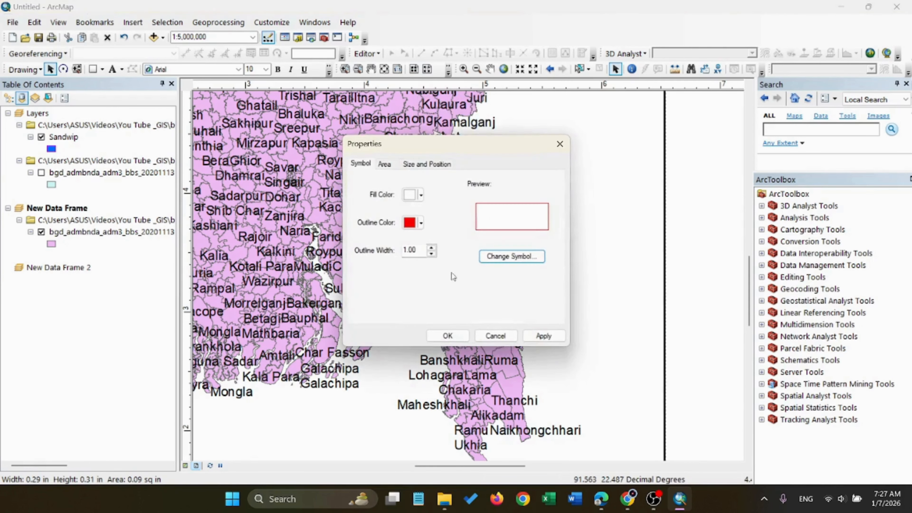
pyautogui.moveTo(457, 151); pyautogui.dragTo(577, 151)
pyautogui.click(541, 194)
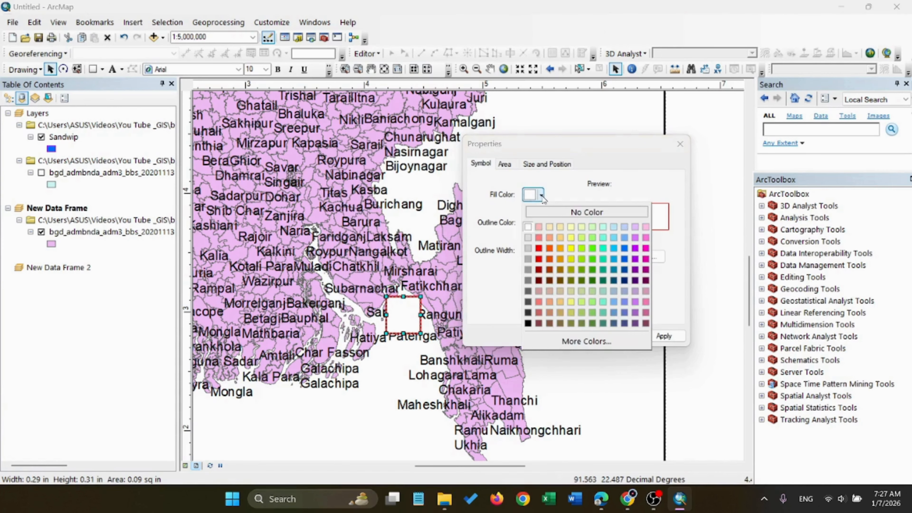
pyautogui.click(587, 212)
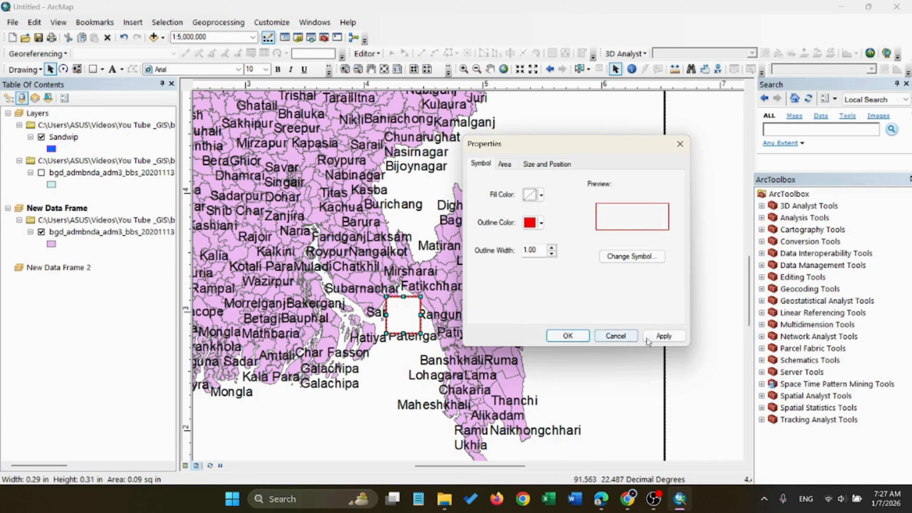
pyautogui.click(657, 337)
pyautogui.click(567, 336)
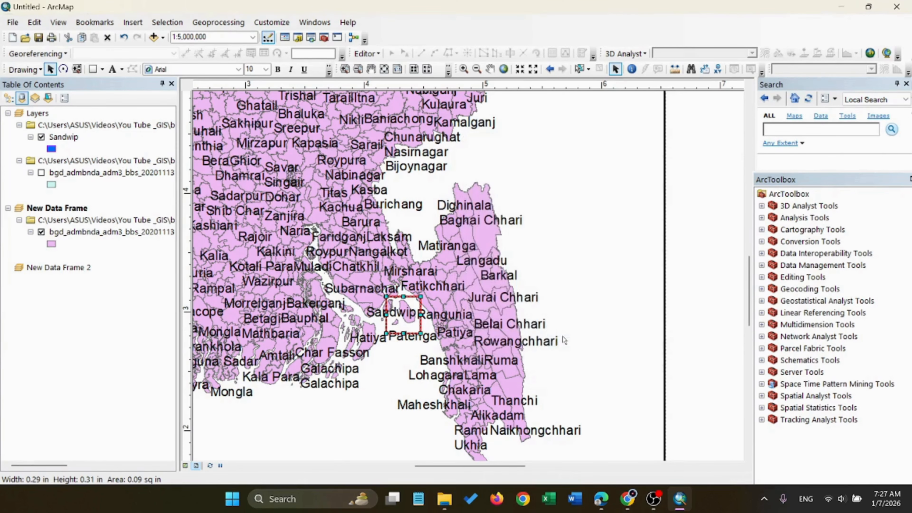
# Try to draw a line from the rectangle's upper right corner to the Sandwip frame's upper left corner
pyautogui.scroll(-3, 487, 268)
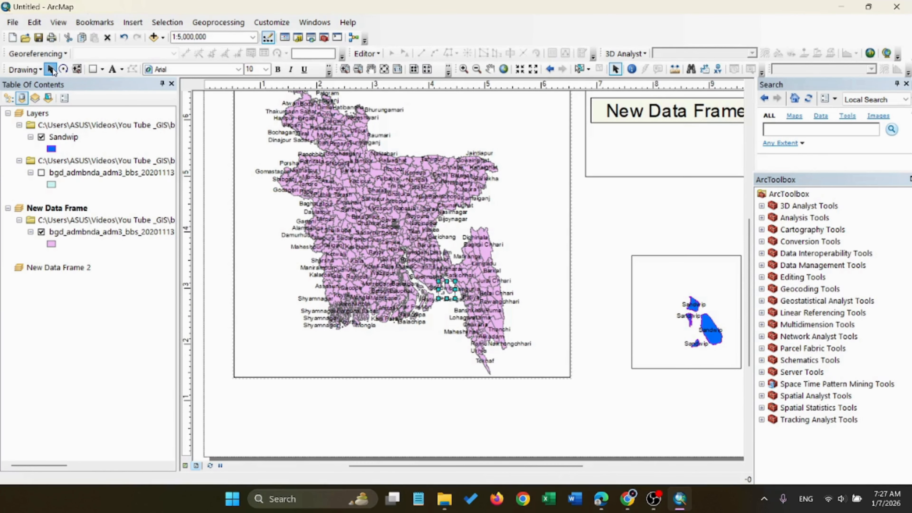
pyautogui.click(123, 69)
pyautogui.click(102, 70)
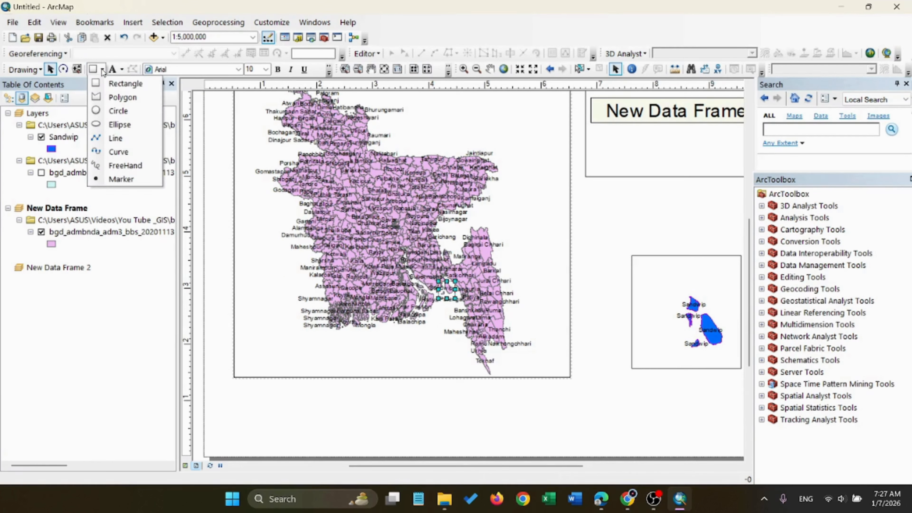
pyautogui.click(115, 138)
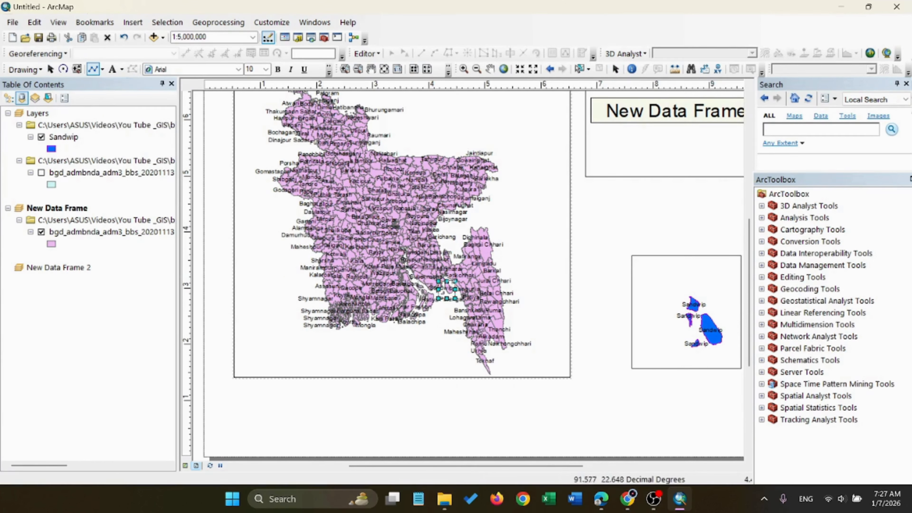
pyautogui.click(452, 281)
pyautogui.click(630, 255)
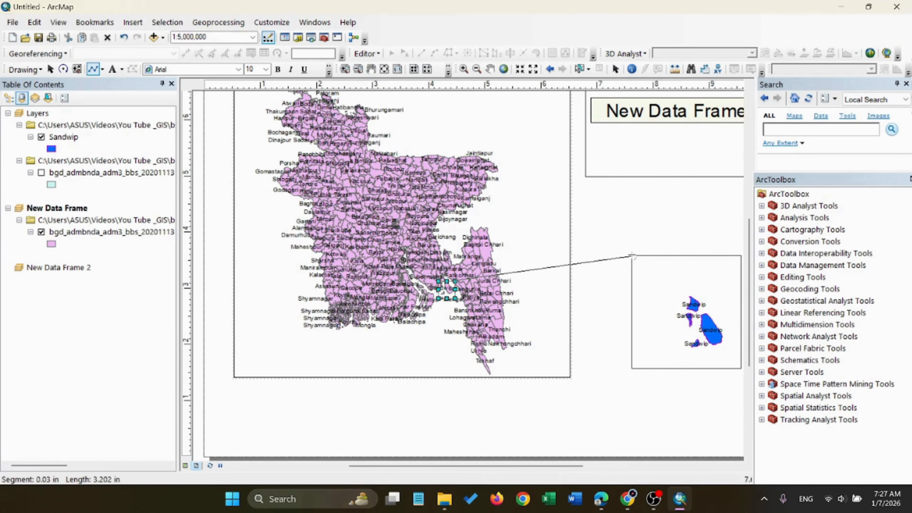
pyautogui.press('Escape')
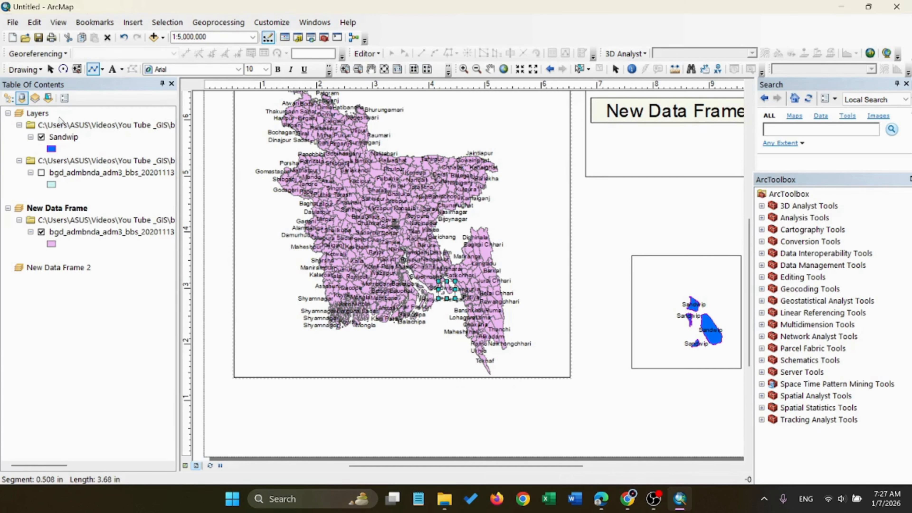
# Try to draw a line from the rectangle's lower right corner to the Sandwip frame's lower left corner
pyautogui.click(102, 70)
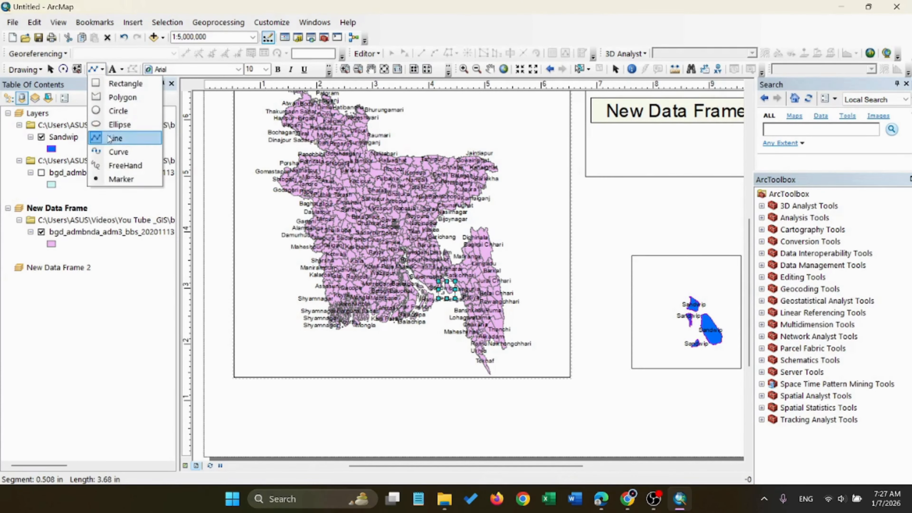
pyautogui.click(115, 137)
pyautogui.click(456, 299)
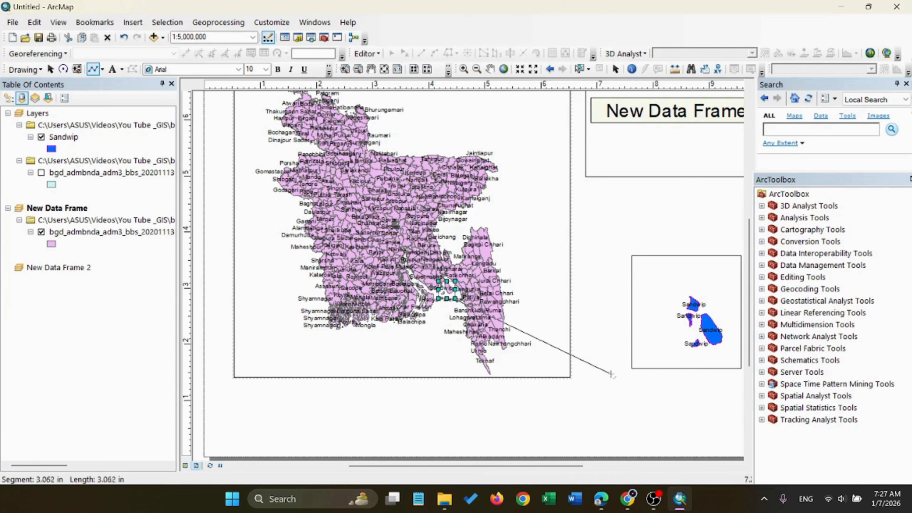
pyautogui.click(632, 368)
pyautogui.press('Escape')
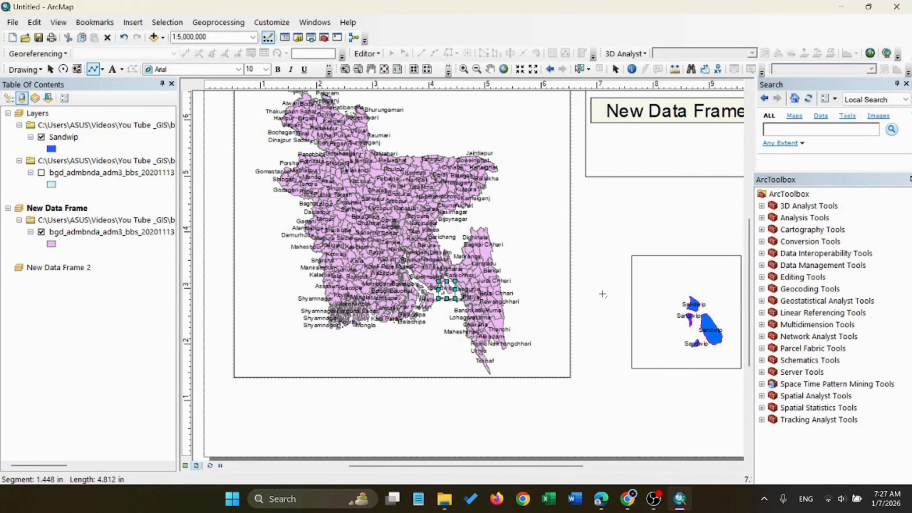
# Draw two lines linking the red rectangle's lower and upper right corners to the Sandwip frame's lower and upper left corners
pyautogui.click(455, 299)
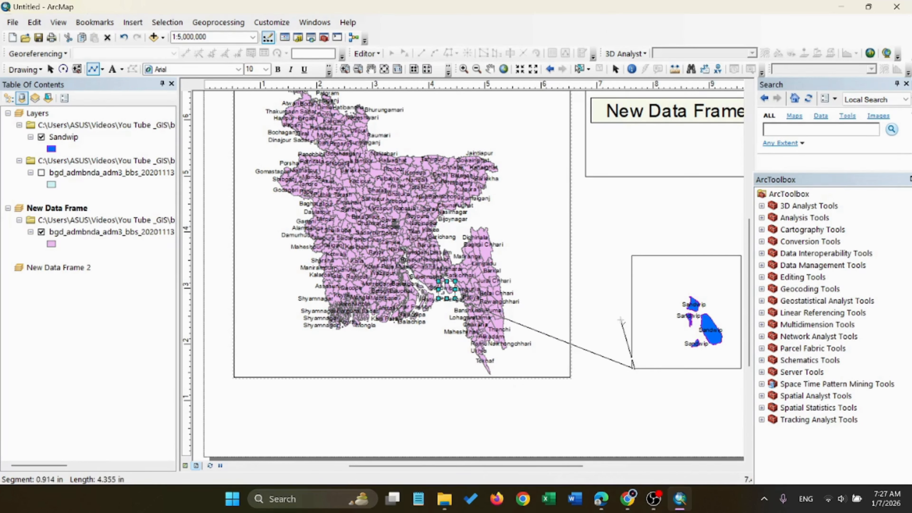
pyautogui.doubleClick(634, 368)
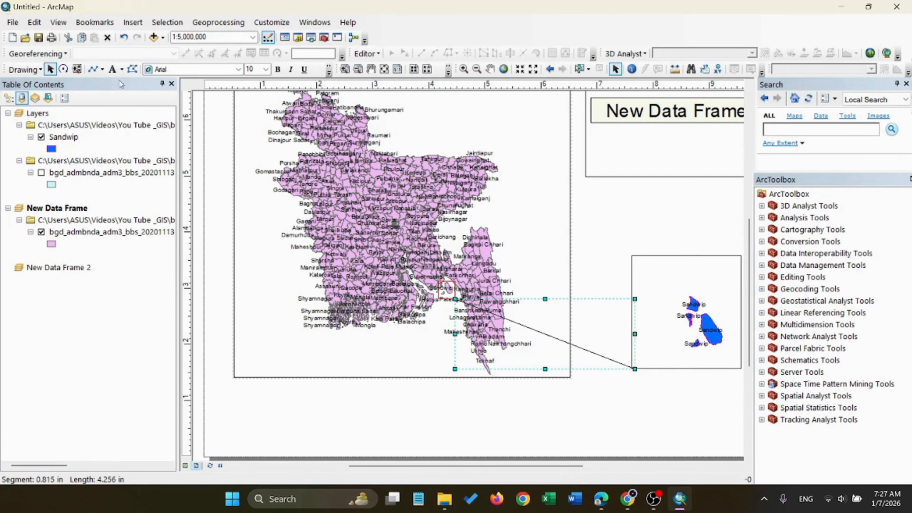
pyautogui.click(93, 69)
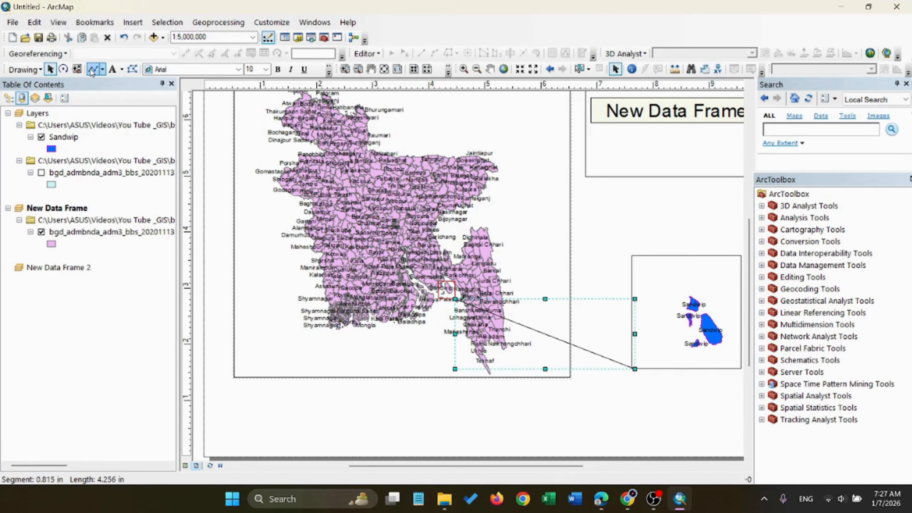
pyautogui.click(455, 281)
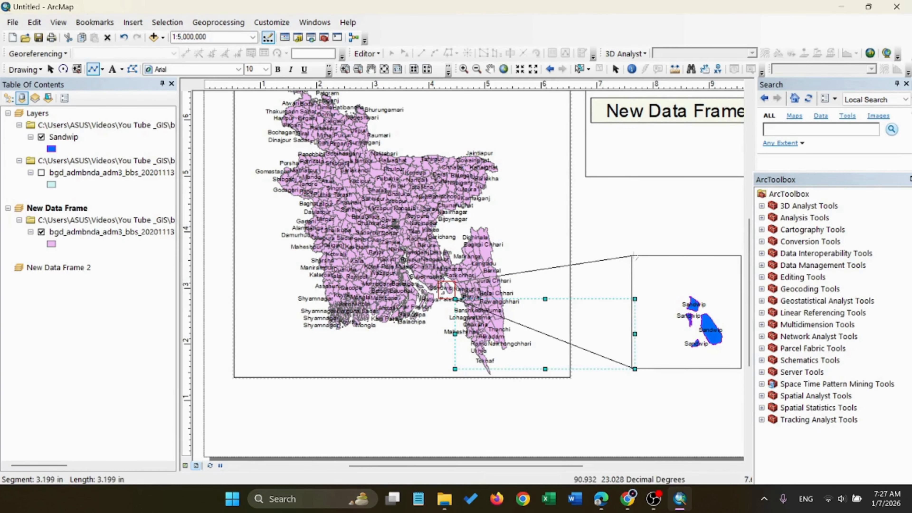
pyautogui.click(633, 255)
pyautogui.doubleClick(633, 255)
# Set the outline width of the red rectangle over Sandwip to 3
pyautogui.click(349, 341)
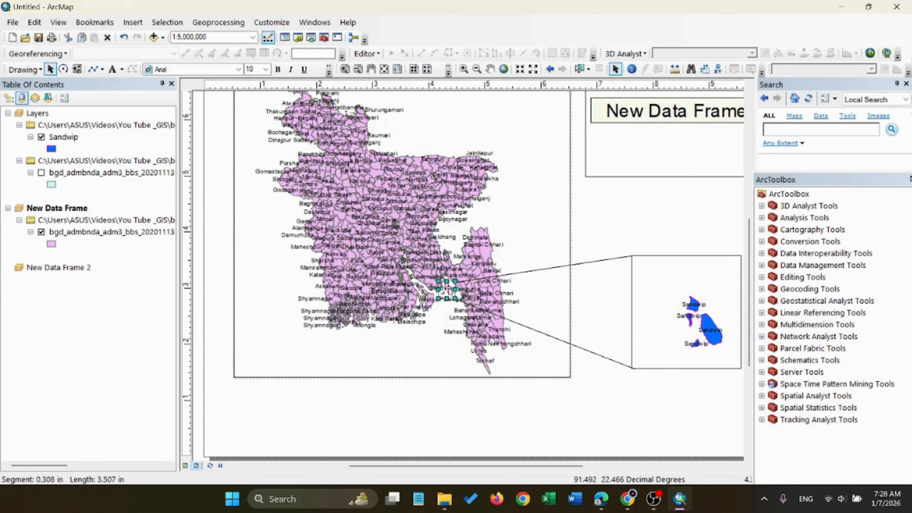
pyautogui.rightClick(449, 290)
pyautogui.click(481, 281)
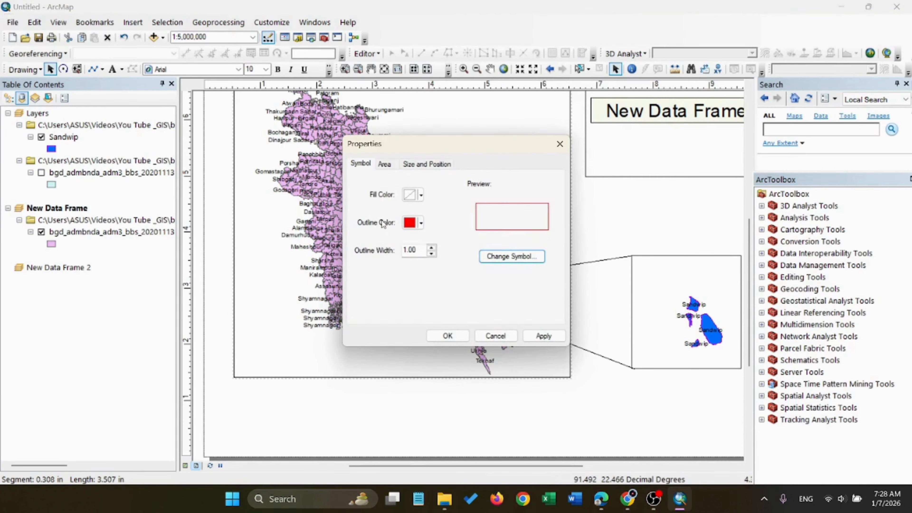
pyautogui.click(422, 223)
pyautogui.click(421, 224)
pyautogui.click(433, 248)
pyautogui.click(433, 247)
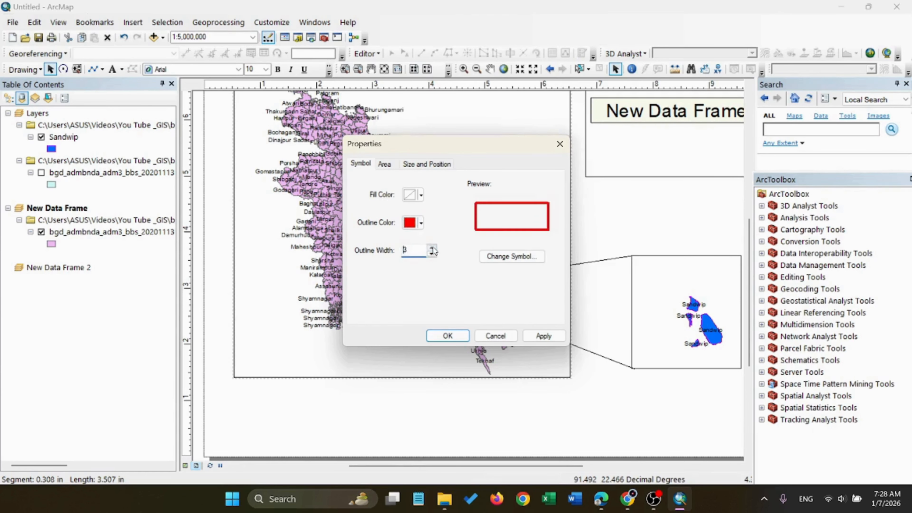
pyautogui.click(543, 336)
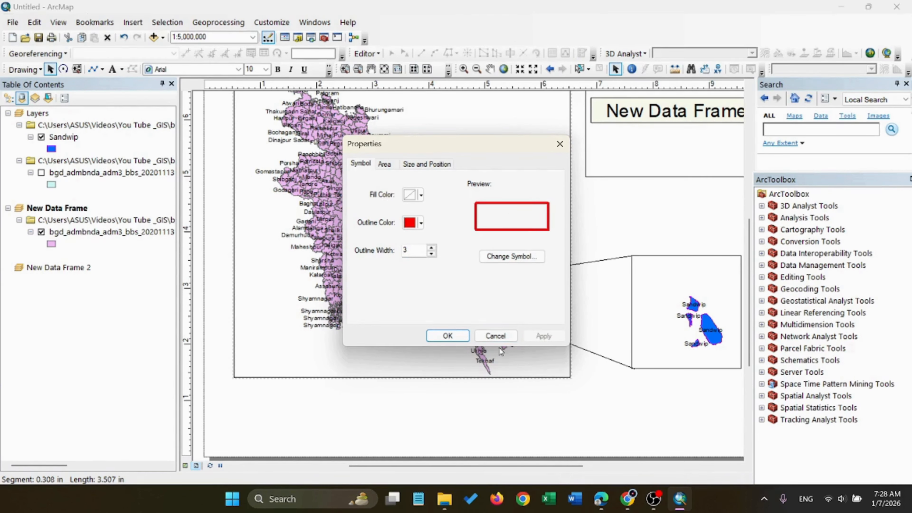
pyautogui.click(448, 336)
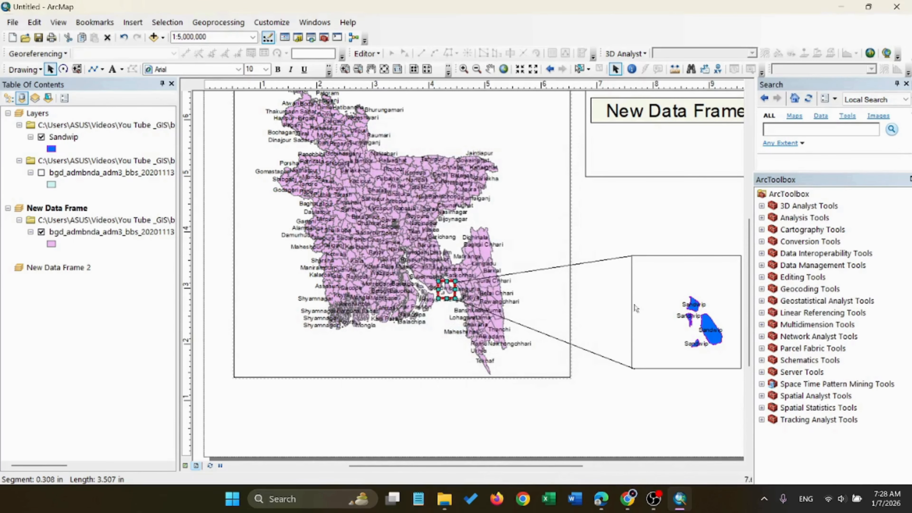
# Add the Imagery basemap to the Sandwip data frame
pyautogui.click(661, 283)
pyautogui.click(163, 37)
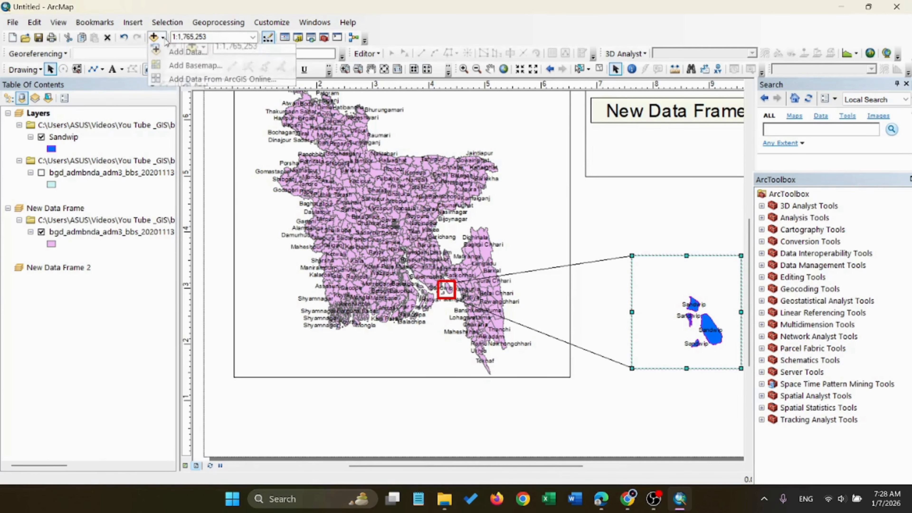
pyautogui.click(199, 66)
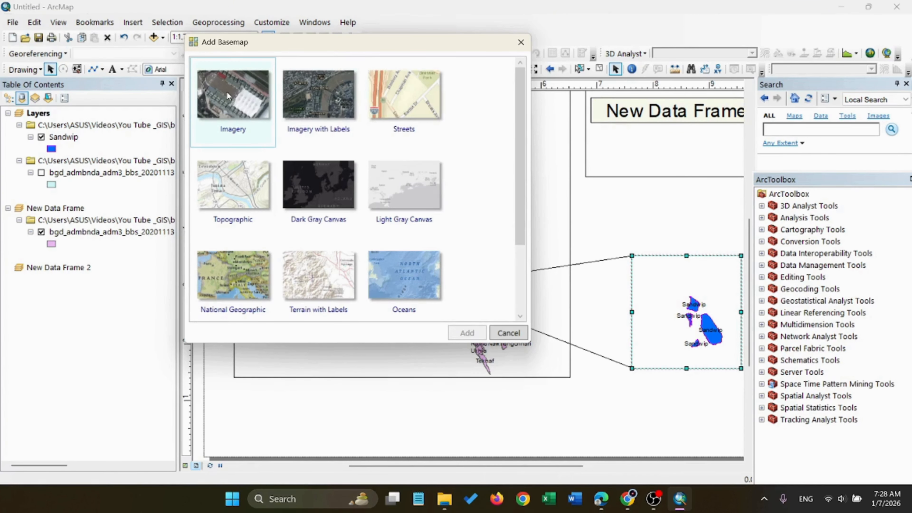
pyautogui.click(508, 332)
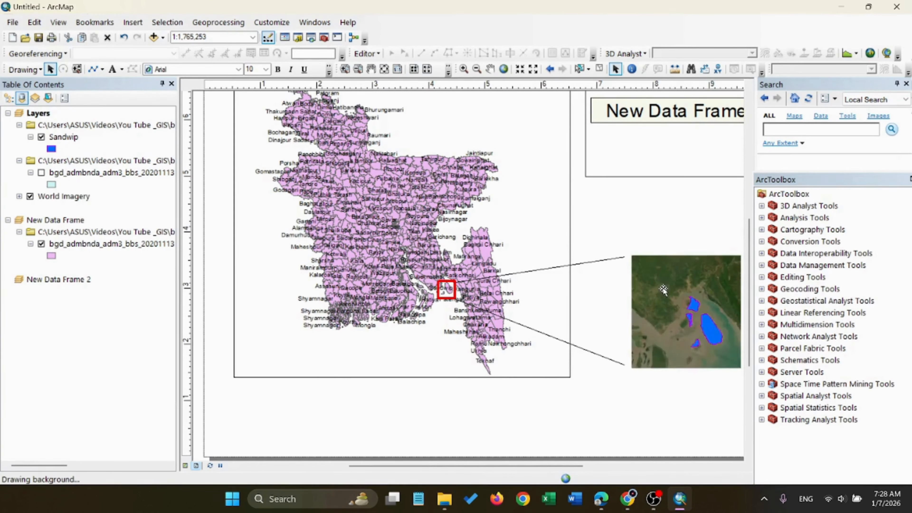
pyautogui.click(661, 233)
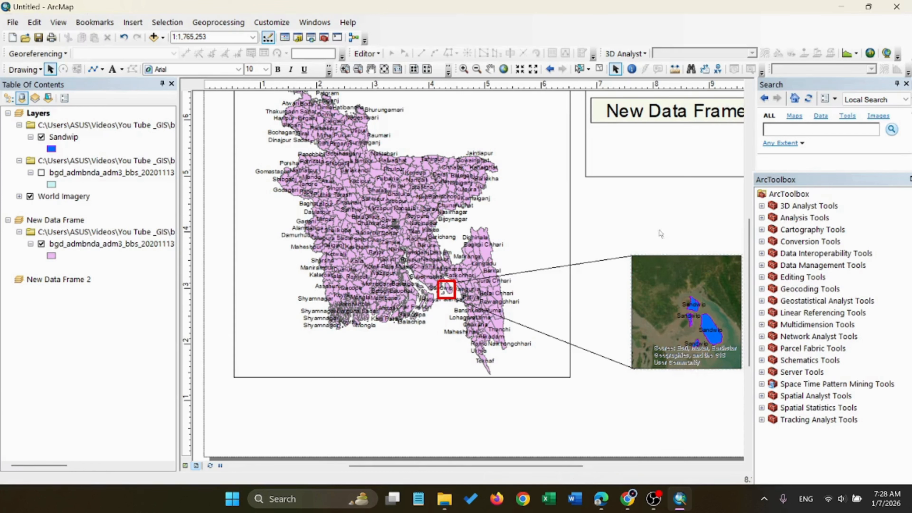
# Nudge the Sandwip frame slightly to the right on the layout page
pyautogui.click(683, 274)
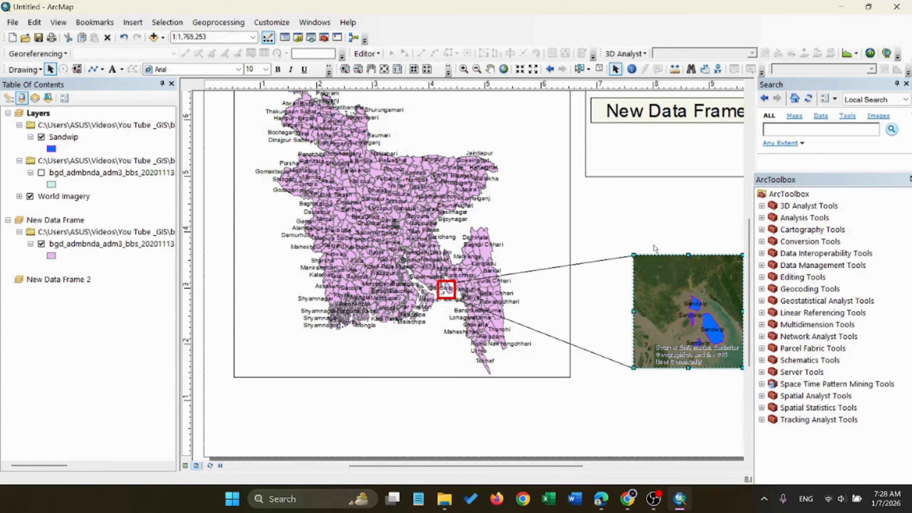
pyautogui.click(632, 212)
pyautogui.scroll(-2, 241, 376)
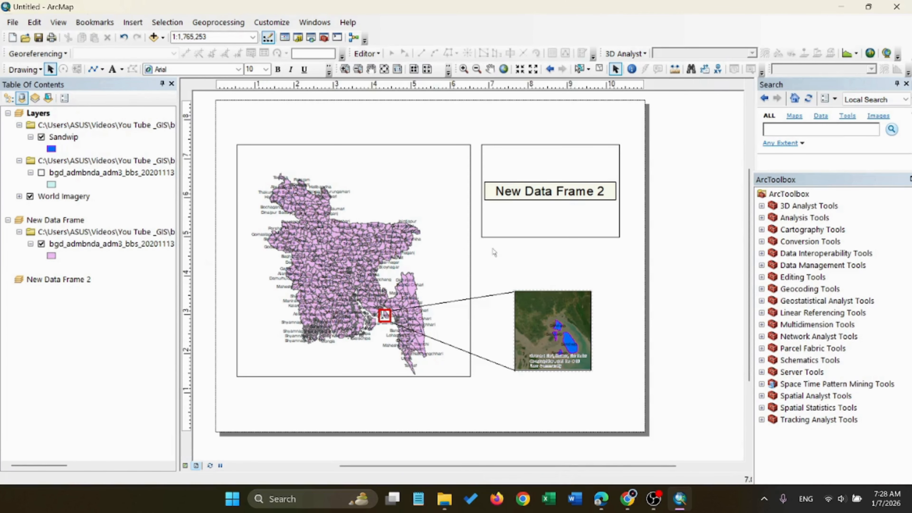
pyautogui.click(557, 363)
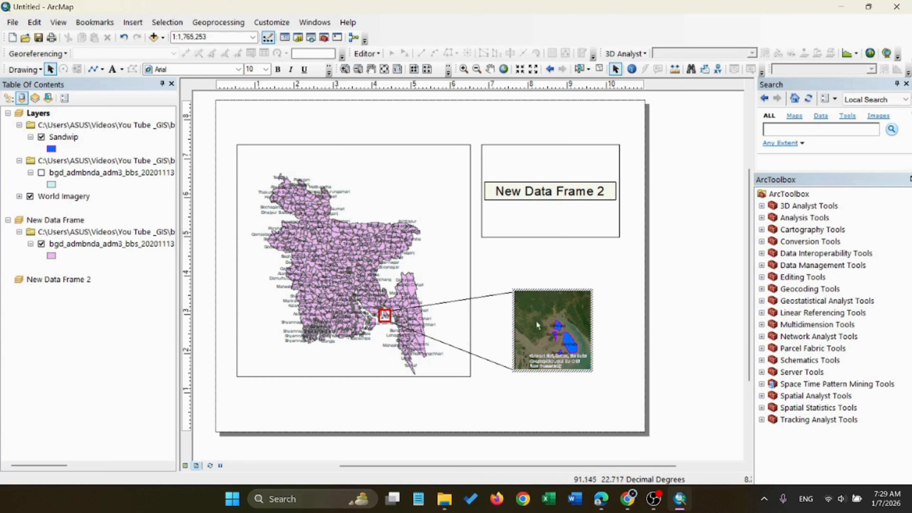
# Add bgd_admbnda_adm1_bbs_20201113.shp to New Data Frame 2 and shift that frame slightly right and down on the page
pyautogui.click(499, 213)
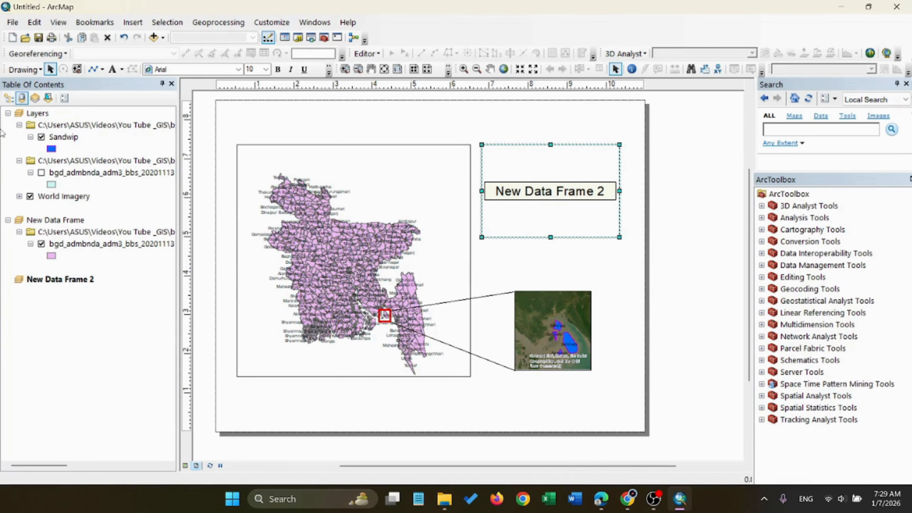
pyautogui.click(164, 37)
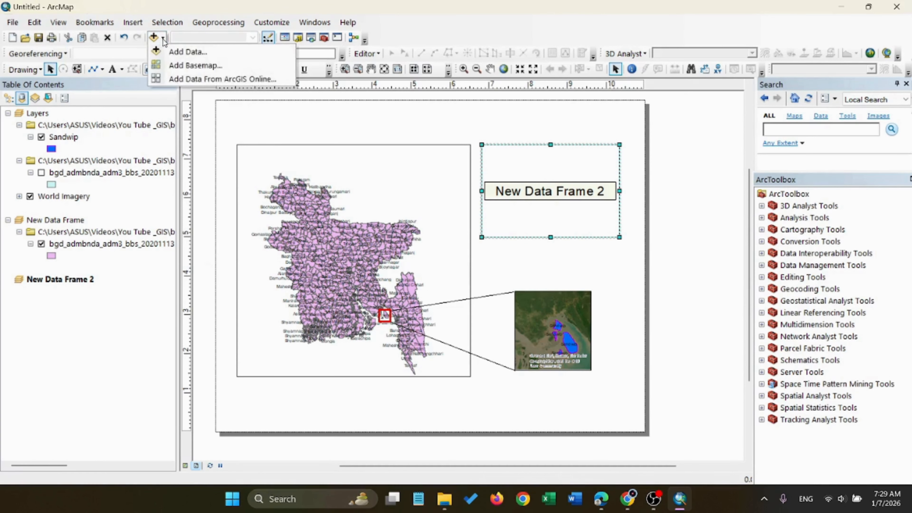
pyautogui.click(201, 52)
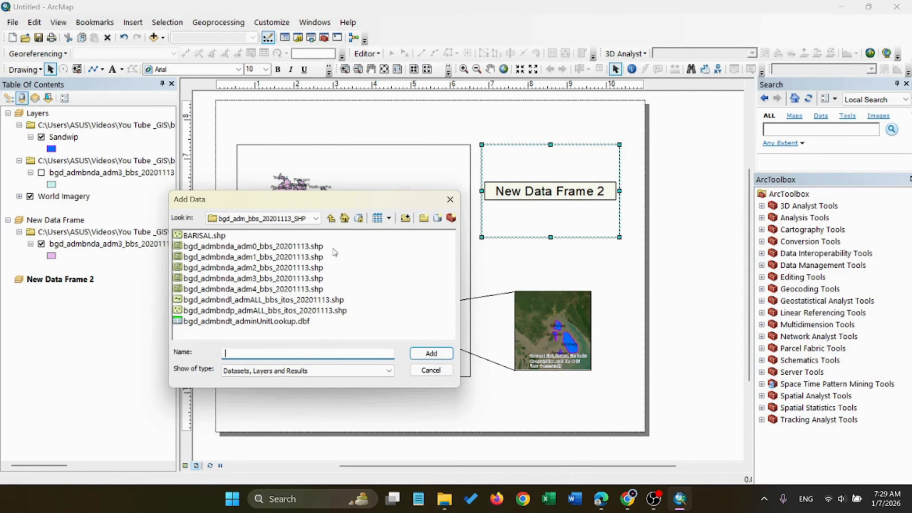
pyautogui.click(250, 257)
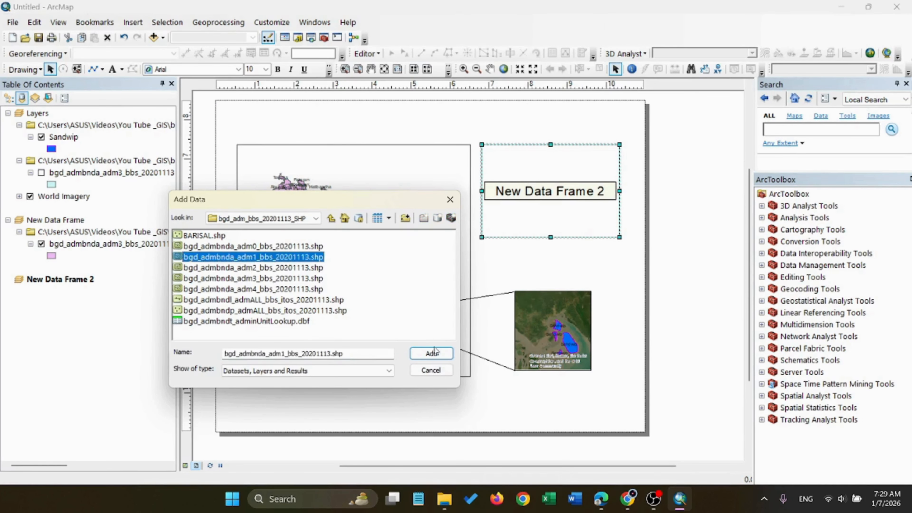
pyautogui.click(435, 352)
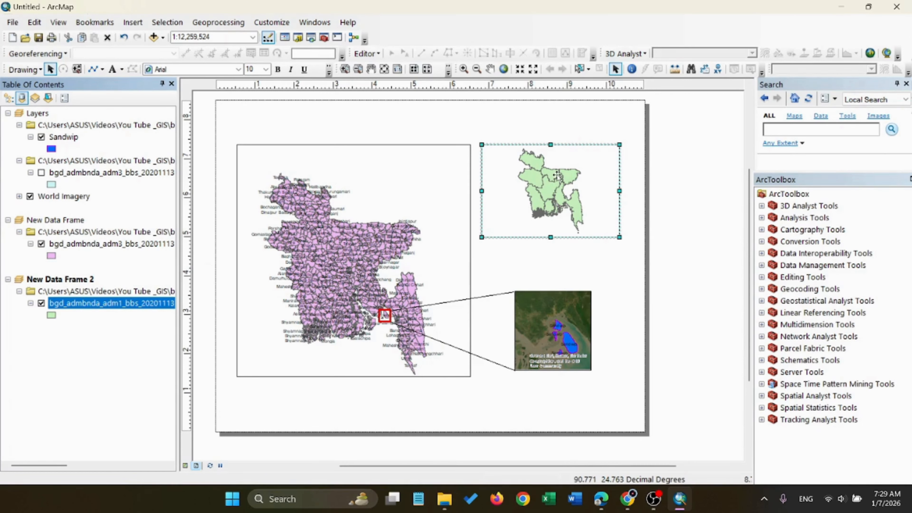
pyautogui.moveTo(557, 154); pyautogui.dragTo(563, 158)
pyautogui.click(556, 305)
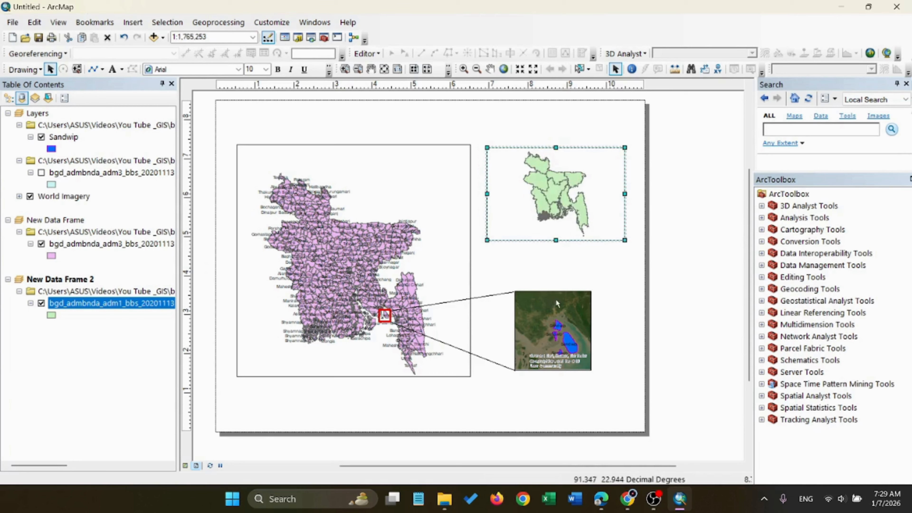
pyautogui.click(548, 208)
pyautogui.rightClick(538, 201)
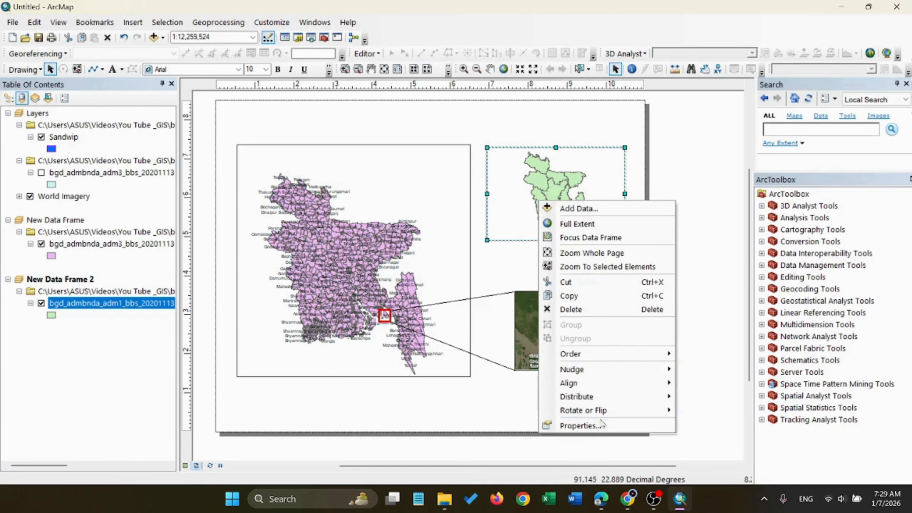
pyautogui.click(602, 425)
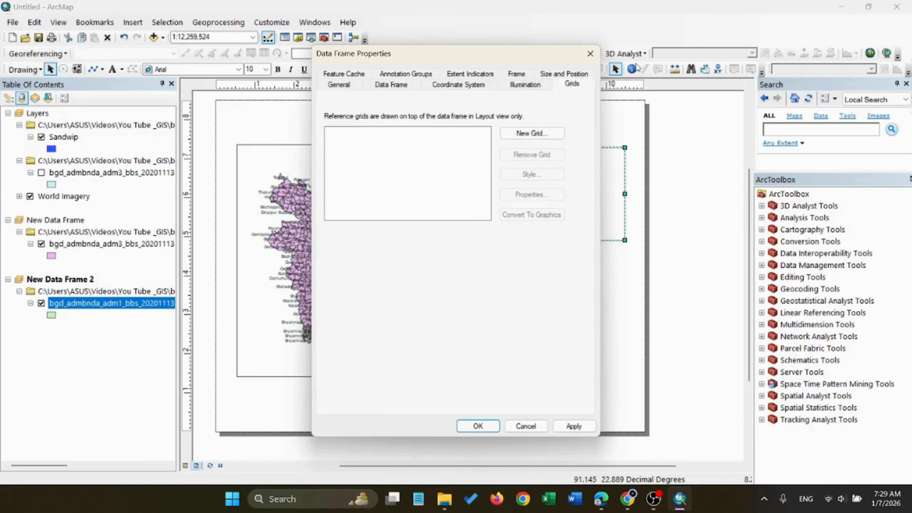
pyautogui.click(590, 54)
# Rename the adm1 layer in New Data Frame 2 as "Devision Boundary Of BD"
pyautogui.rightClick(106, 304)
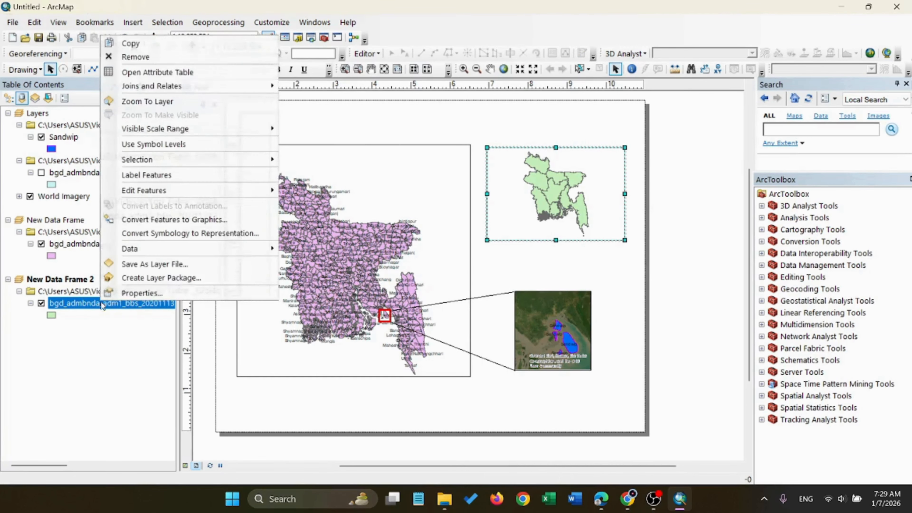
pyautogui.click(147, 293)
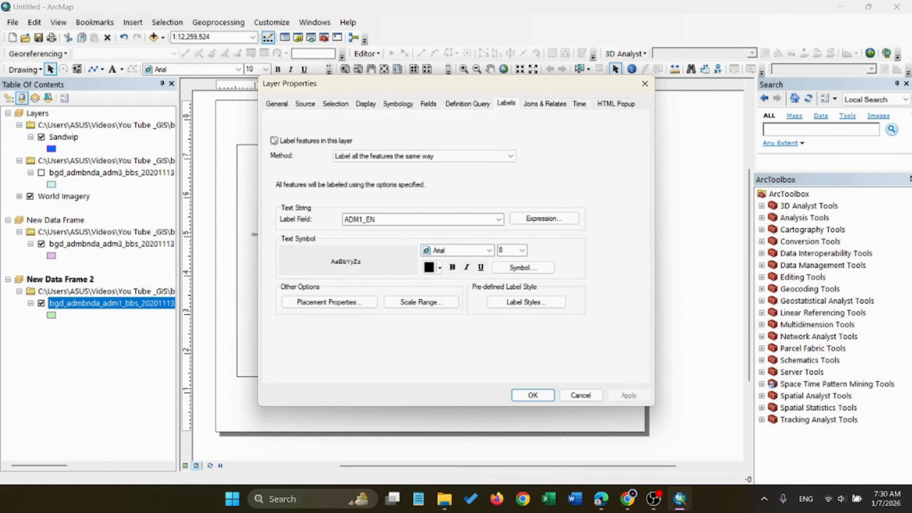
pyautogui.click(278, 104)
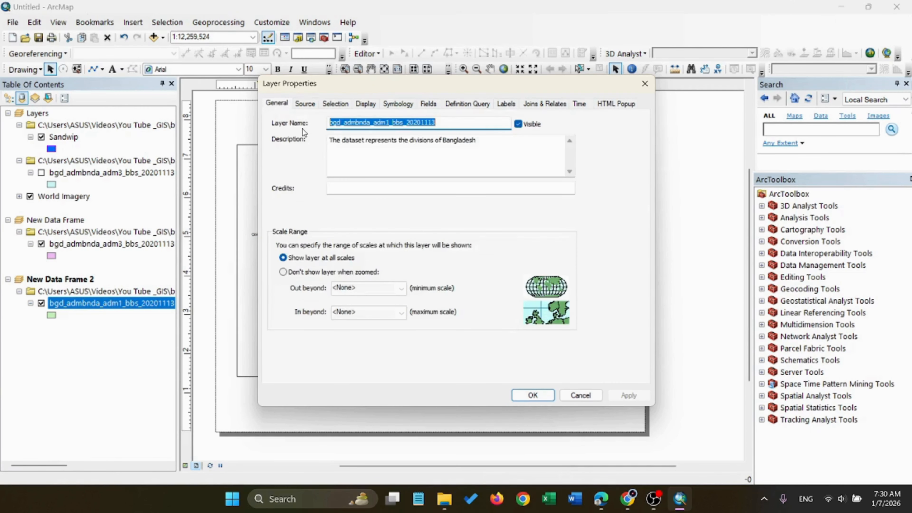
pyautogui.write('D')
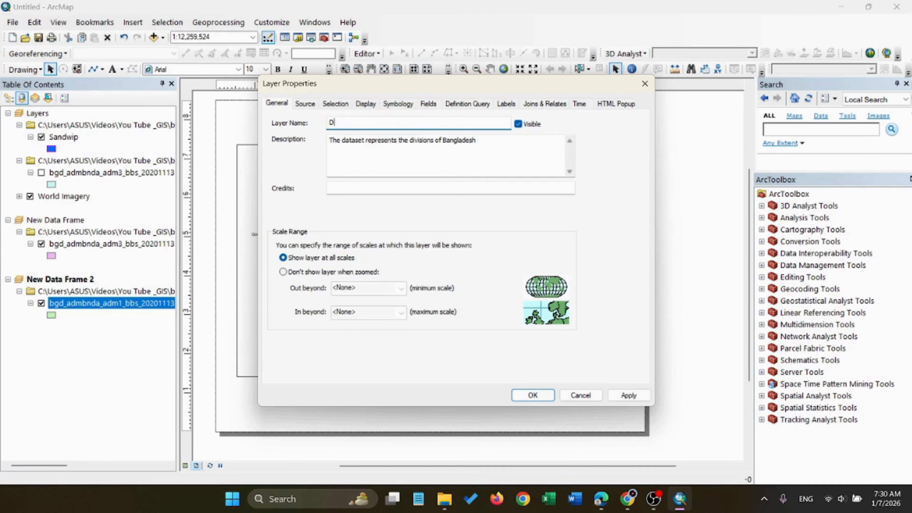
pyautogui.write('evision Boundary Of BD')
# Symbolize the division layer in New Data Frame 2 by unique values of the ADM1_EN field
pyautogui.click(304, 105)
pyautogui.click(336, 104)
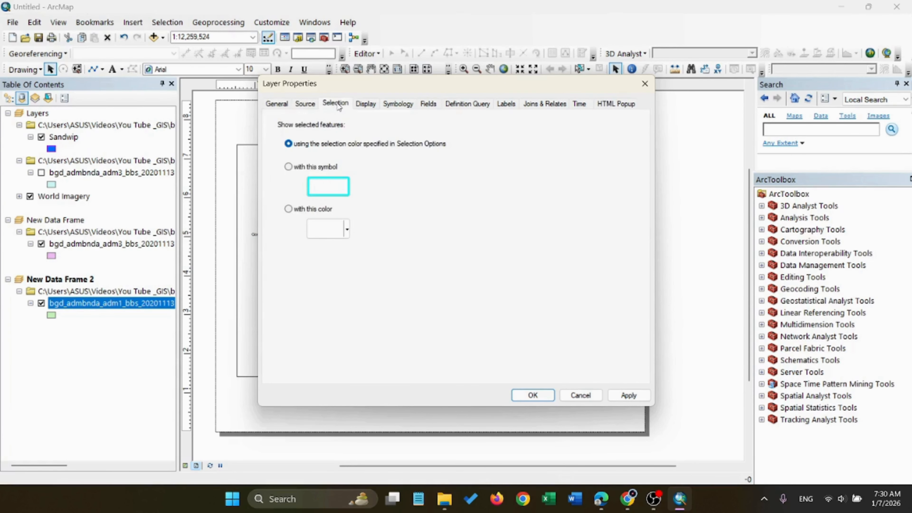
pyautogui.click(398, 105)
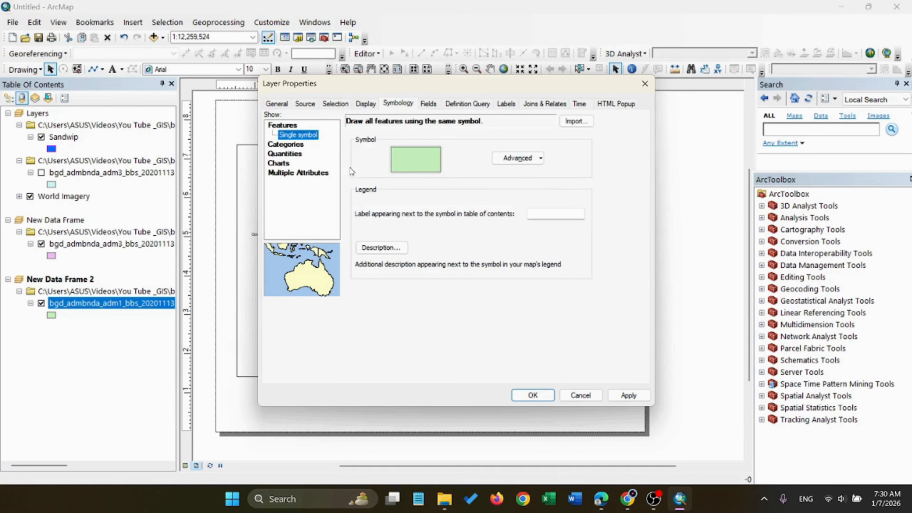
pyautogui.click(292, 145)
pyautogui.click(462, 146)
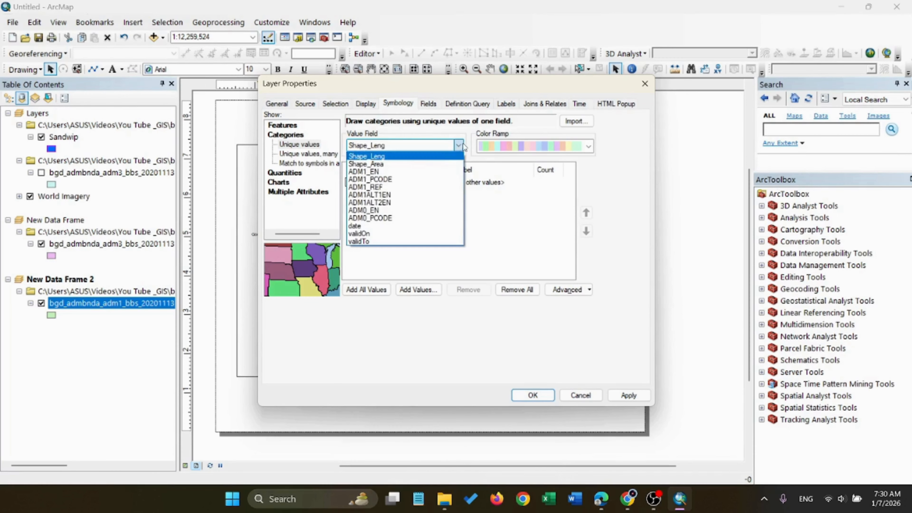
pyautogui.click(378, 172)
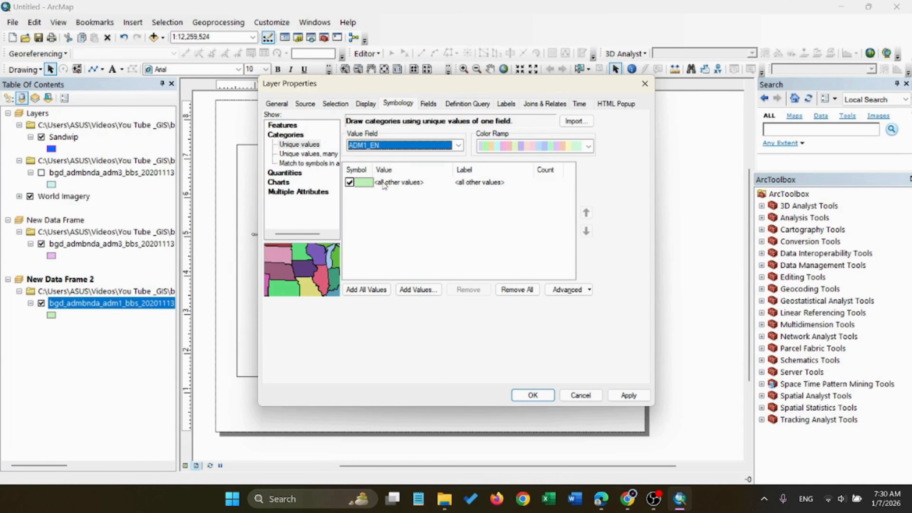
# Add all ADM1_EN values to the division symbology, exclude all other values, and apply the layer changes
pyautogui.click(289, 148)
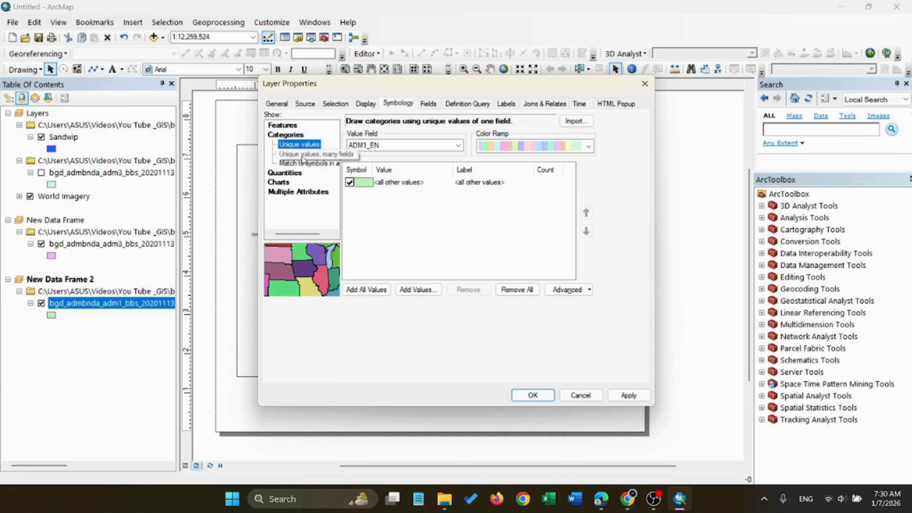
pyautogui.click(302, 158)
pyautogui.click(298, 144)
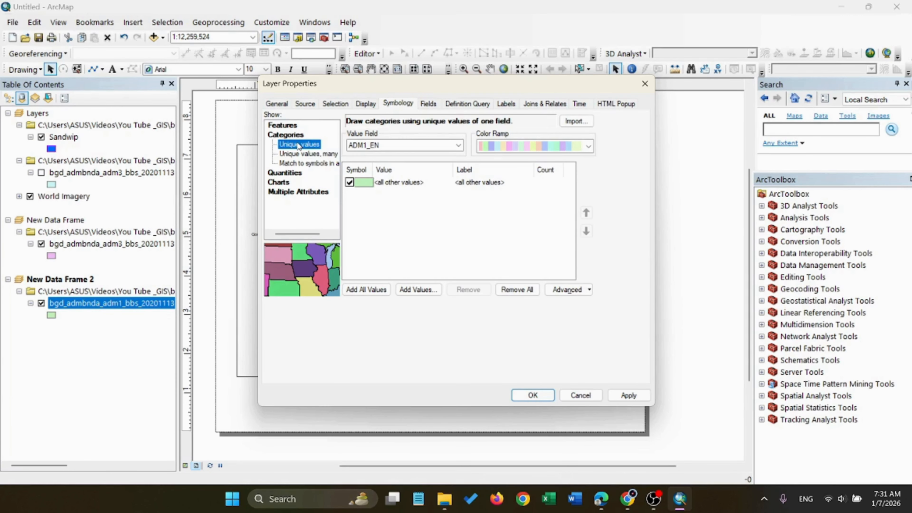
pyautogui.click(350, 182)
pyautogui.click(374, 289)
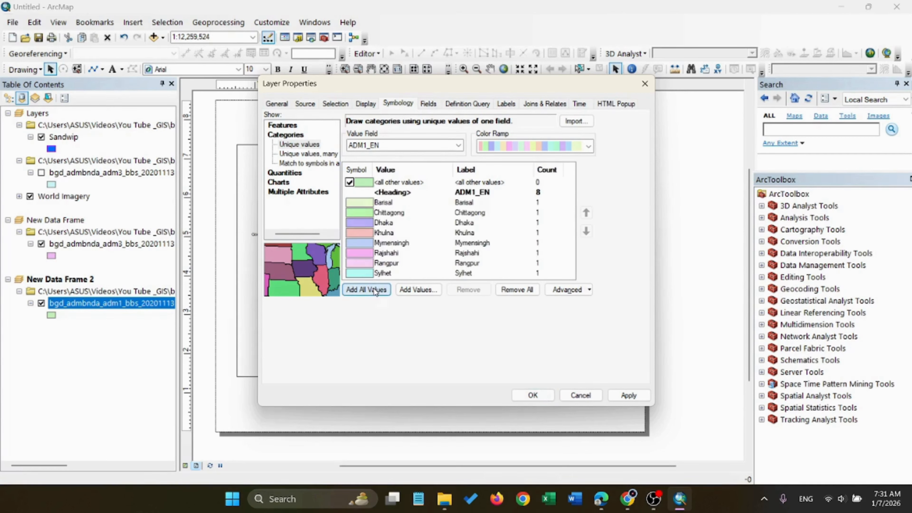
pyautogui.click(349, 182)
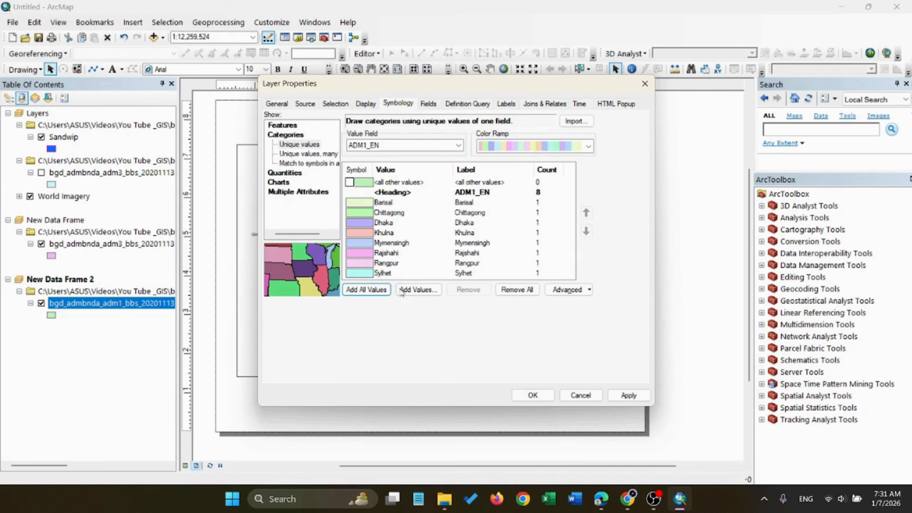
pyautogui.click(635, 400)
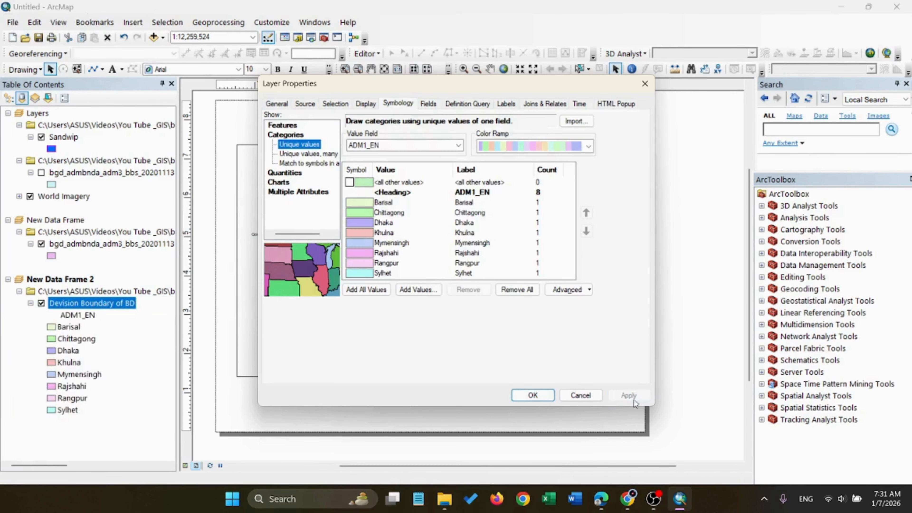
pyautogui.click(536, 395)
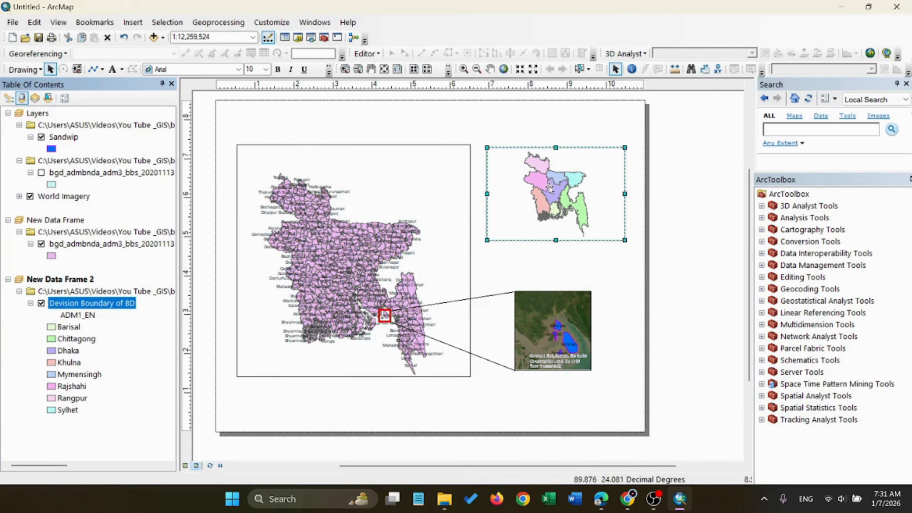
# Turn on feature labels for the Devision Boundary of BD layer
pyautogui.rightClick(109, 305)
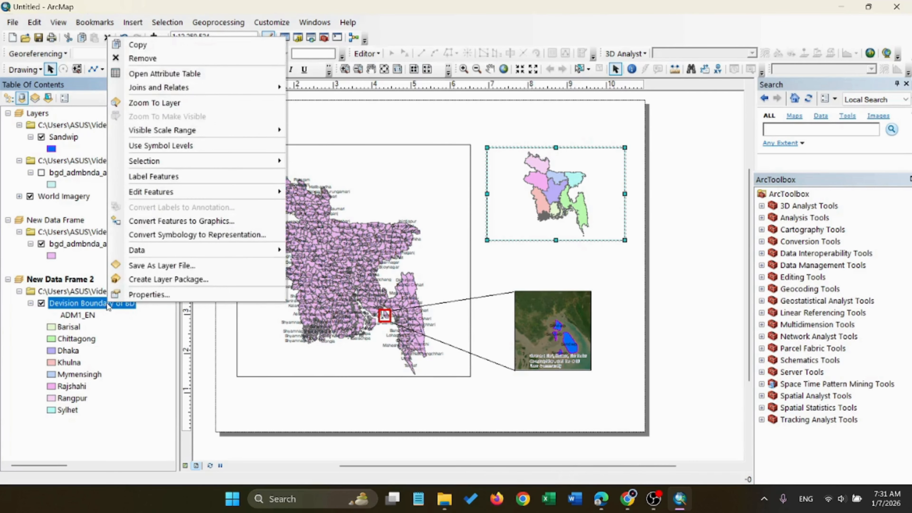
pyautogui.click(160, 176)
pyautogui.scroll(-1, 581, 230)
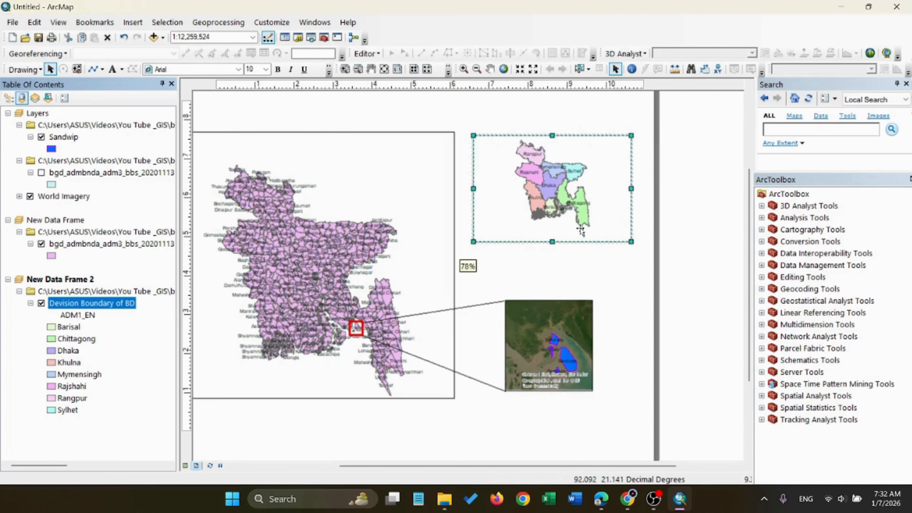
pyautogui.scroll(-1, 580, 230)
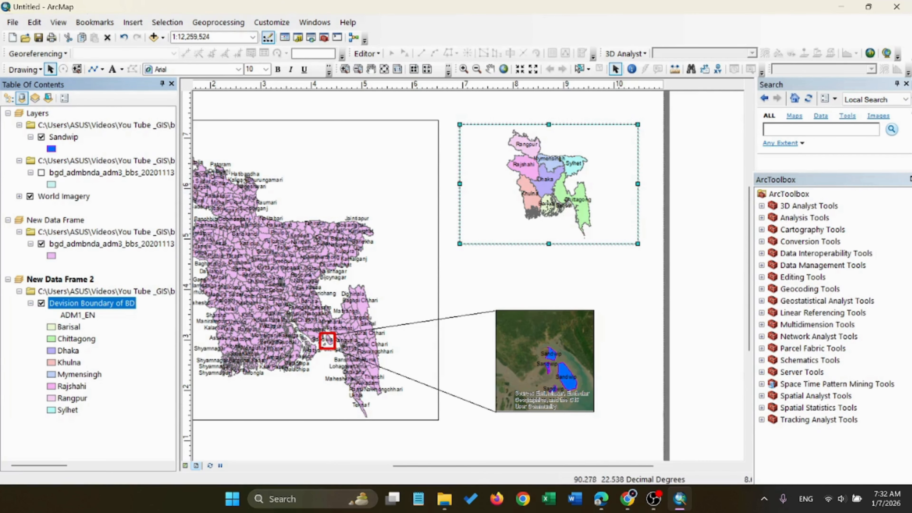
pyautogui.scroll(-5, 560, 208)
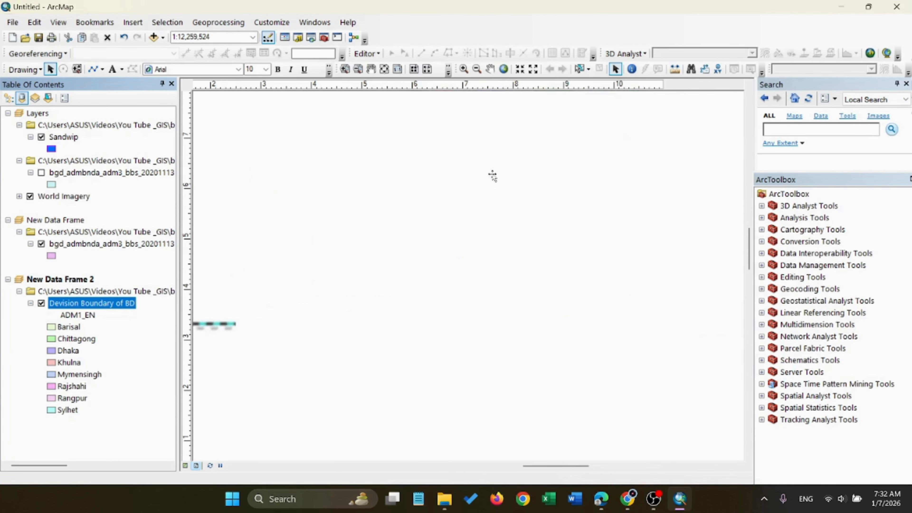
# Set the label placement of the Devision Boundary of BD layer to remove duplicate labels
pyautogui.rightClick(112, 303)
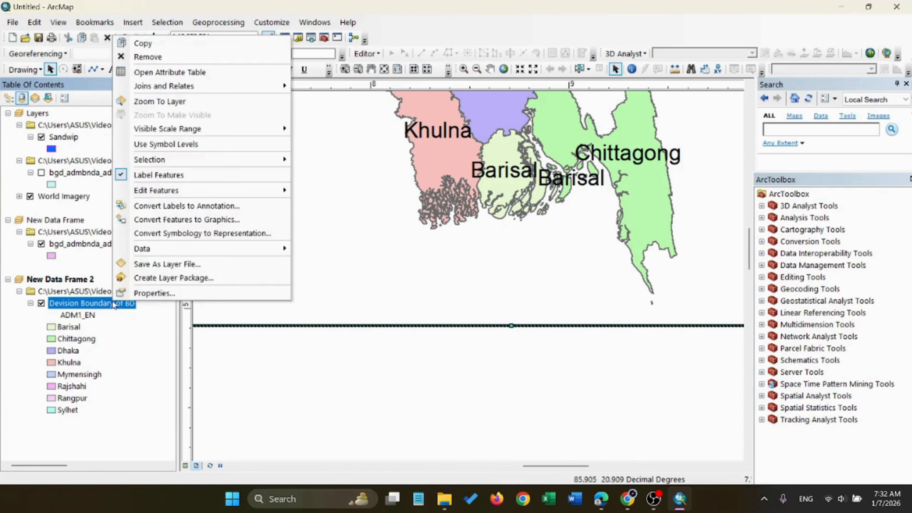
pyautogui.click(160, 294)
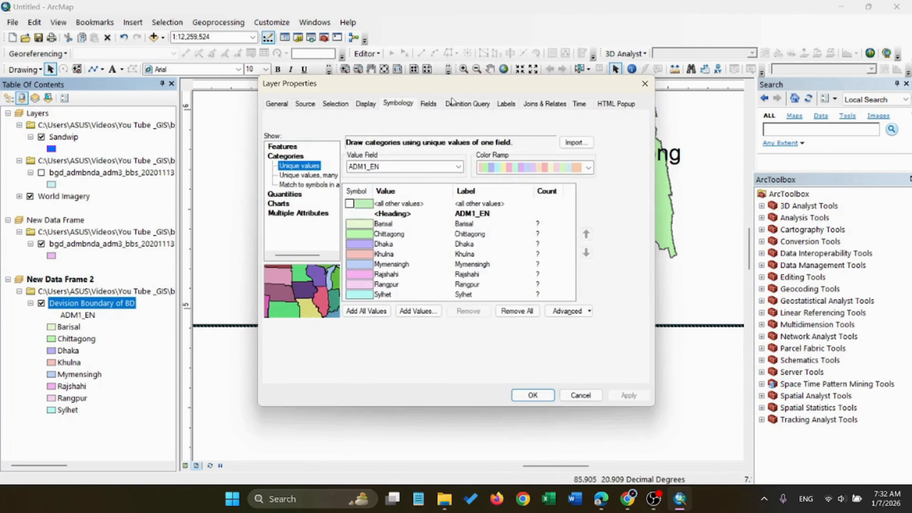
pyautogui.click(505, 104)
pyautogui.click(332, 282)
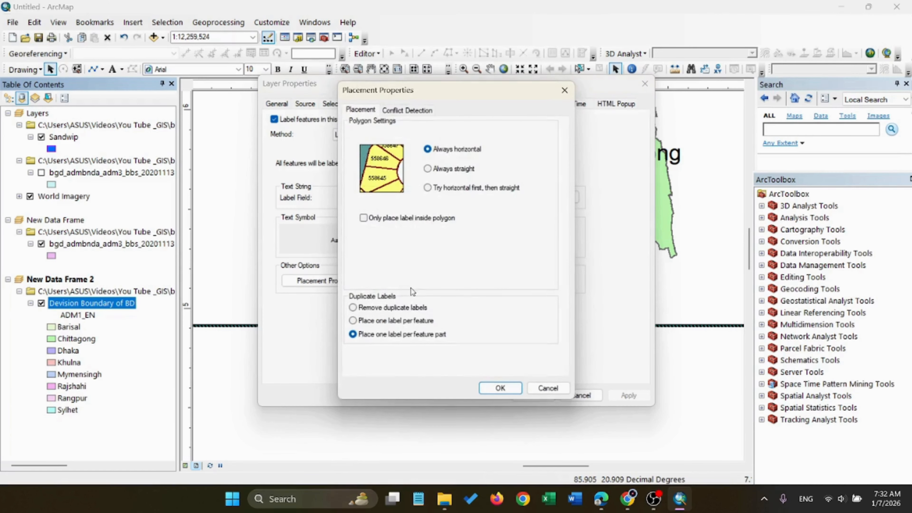
pyautogui.click(352, 308)
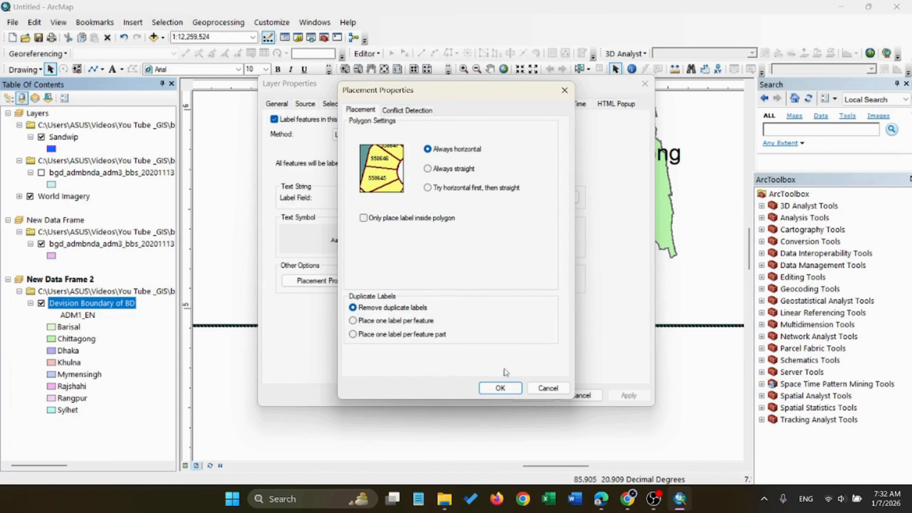
pyautogui.click(510, 390)
pyautogui.click(629, 395)
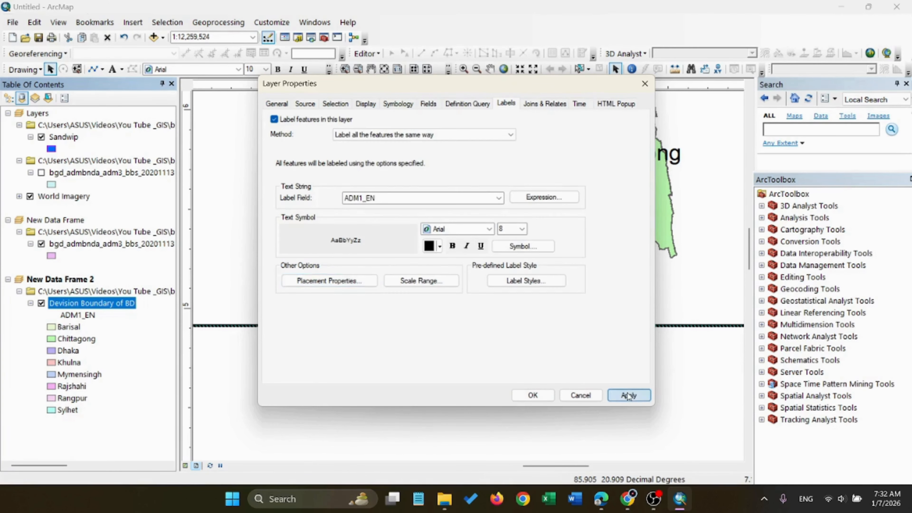
pyautogui.click(533, 398)
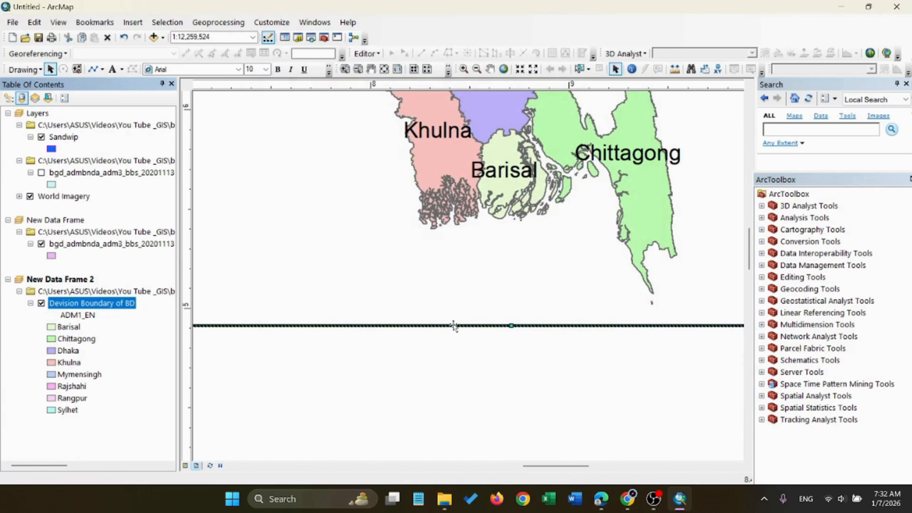
pyautogui.scroll(3, 499, 212)
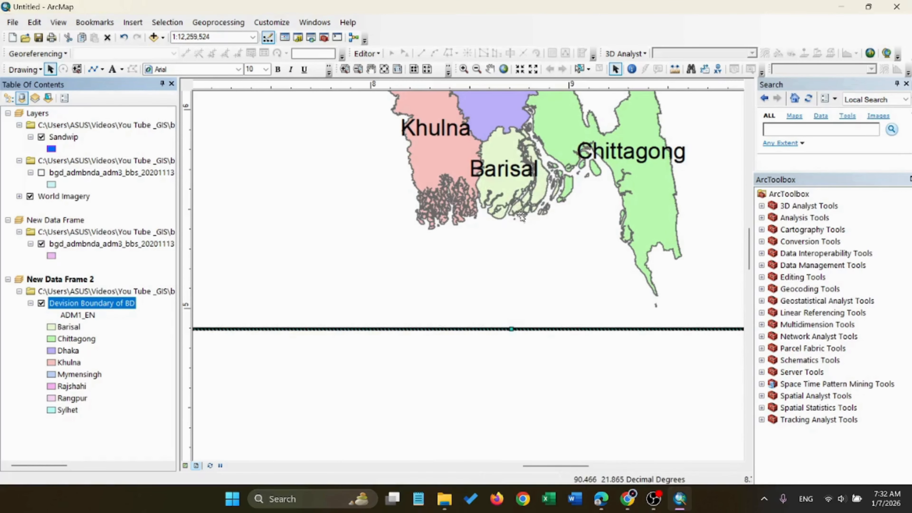
pyautogui.scroll(5, 499, 213)
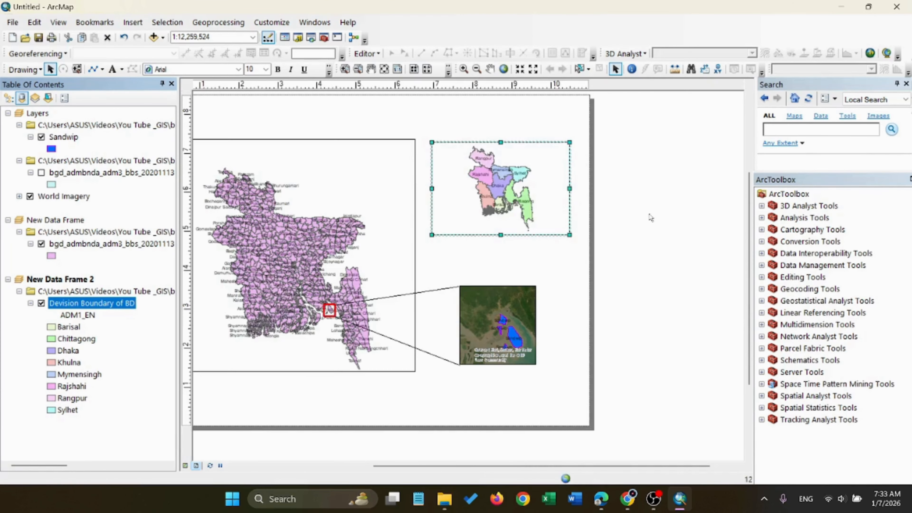
pyautogui.scroll(-1, 680, 281)
pyautogui.moveTo(445, 499)
pyautogui.click(471, 467)
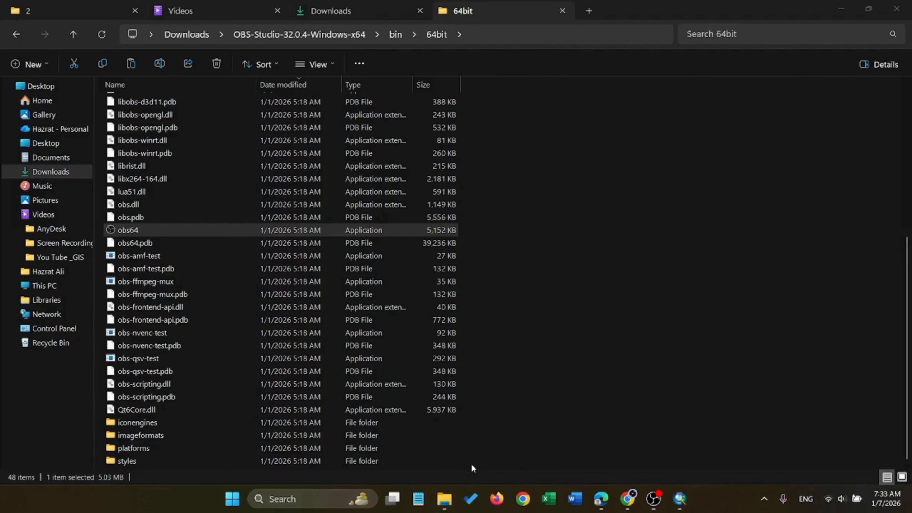
pyautogui.click(841, 8)
pyautogui.moveTo(525, 467); pyautogui.dragTo(473, 467)
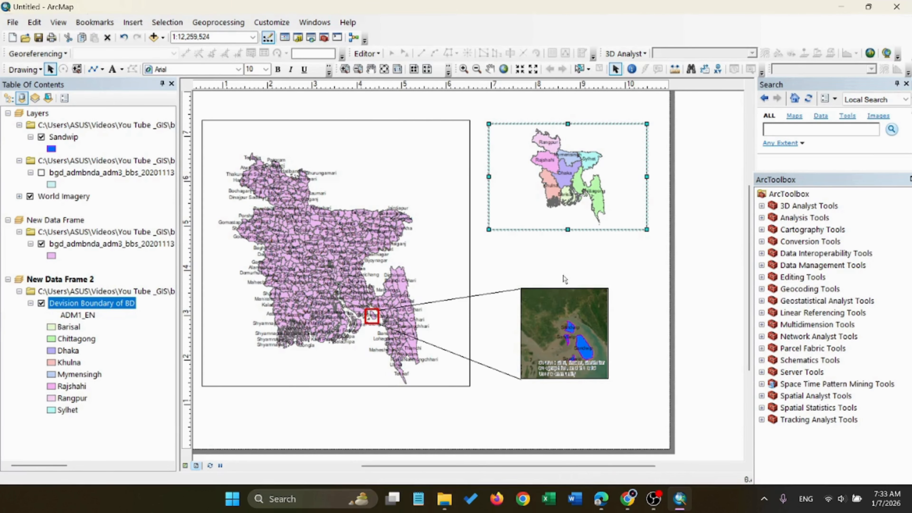
# Deselect the data frame and select the Chittagong division feature in the division map
pyautogui.click(510, 270)
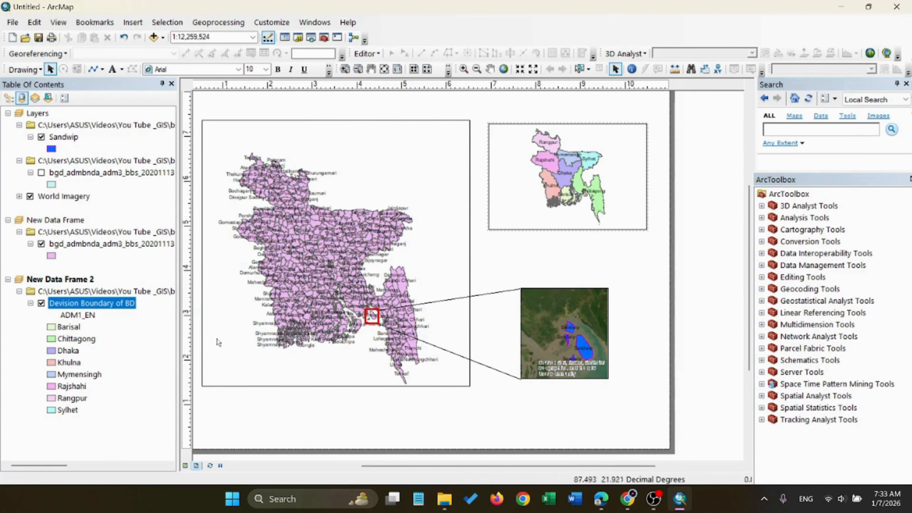
pyautogui.moveTo(400, 465); pyautogui.dragTo(385, 469)
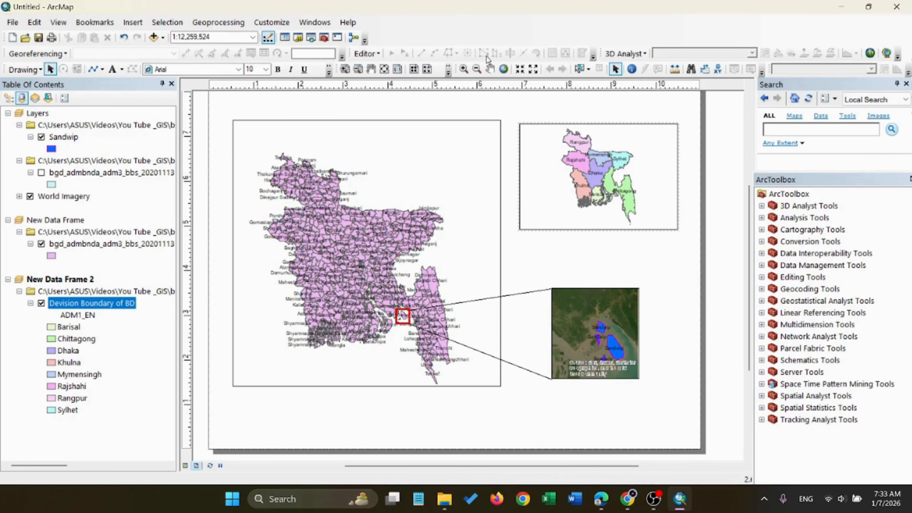
pyautogui.click(579, 68)
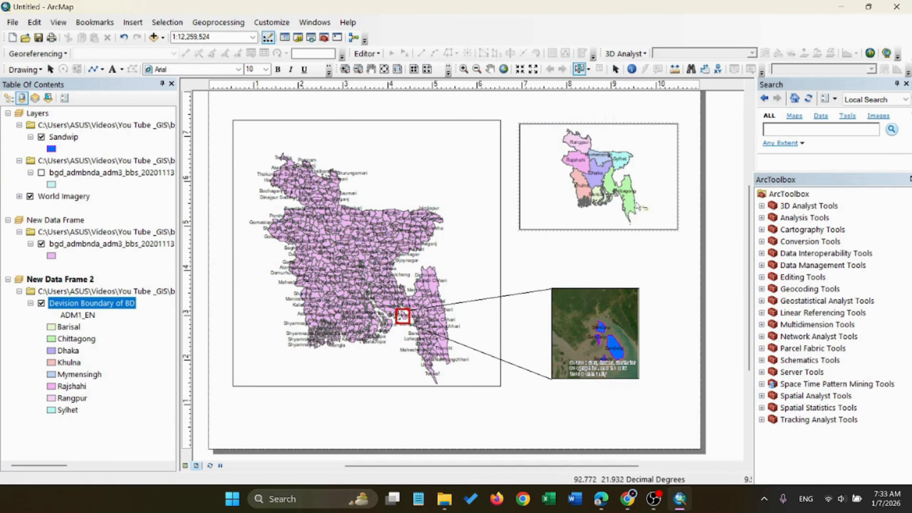
pyautogui.click(623, 195)
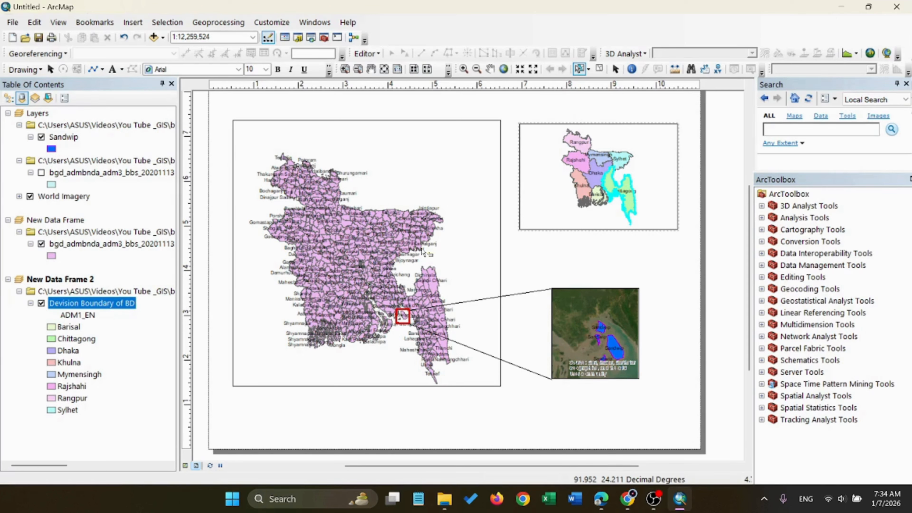
# Start exporting the selected Chittagong feature of the Devision Boundary of BD layer and clear the default output file name, keeping the shp extension
pyautogui.rightClick(101, 304)
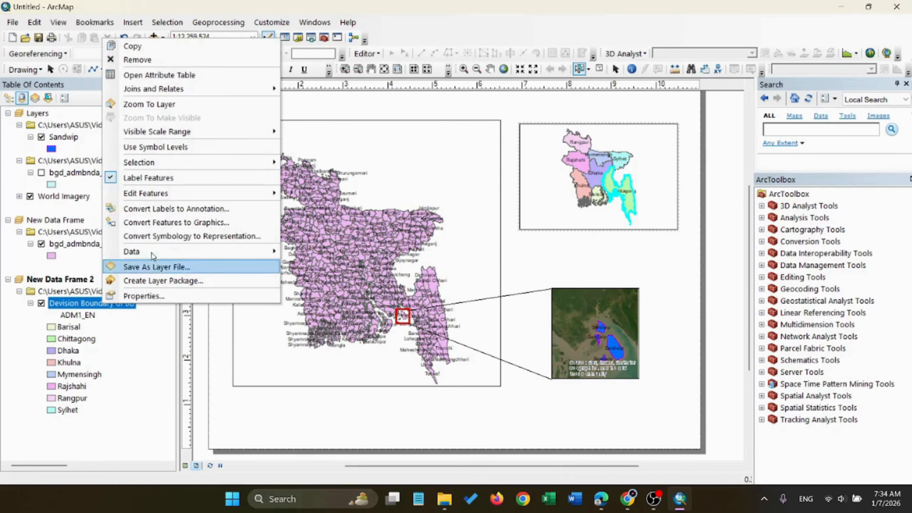
pyautogui.moveTo(143, 253)
pyautogui.click(325, 266)
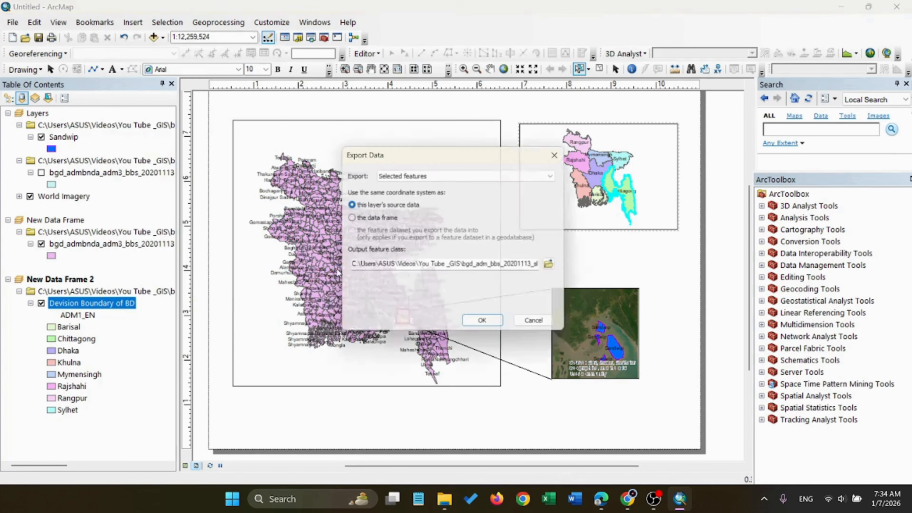
pyautogui.click(538, 268)
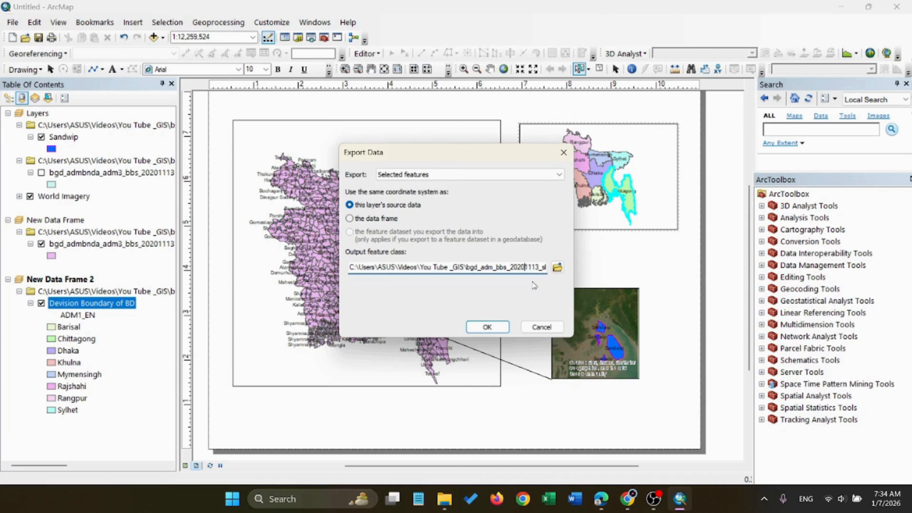
pyautogui.press('Right')
pyautogui.press('Right')
pyautogui.press('Right')
pyautogui.press('Right')
pyautogui.press('Right')
pyautogui.press('Right')
pyautogui.press('Right')
pyautogui.press('Right')
pyautogui.press('Right')
pyautogui.press('Right')
pyautogui.press('Right')
pyautogui.press('Right')
pyautogui.press('Right')
pyautogui.press('Right')
pyautogui.press('Right')
pyautogui.press('Right')
pyautogui.press('Right')
pyautogui.press('Right')
pyautogui.press('Right')
pyautogui.press('Right')
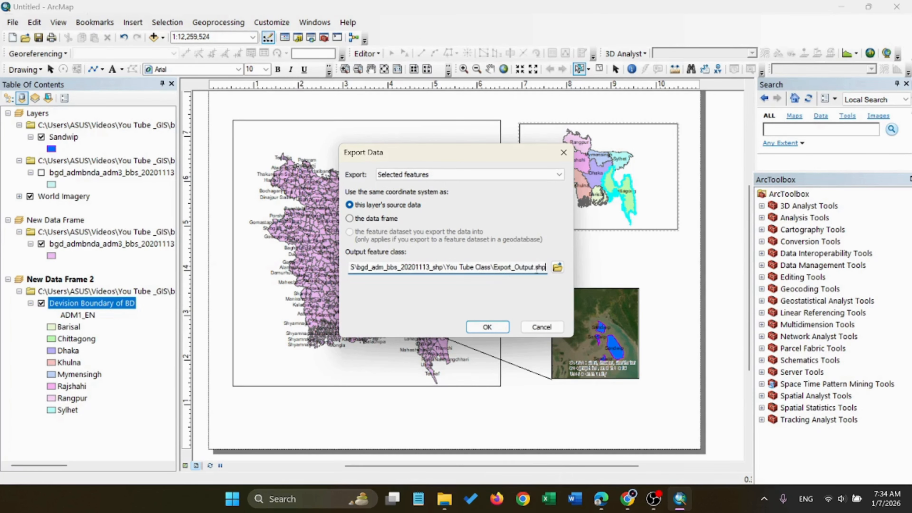
pyautogui.moveTo(533, 267); pyautogui.dragTo(536, 268)
pyautogui.press('BackSpace')
pyautogui.press('BackSpace')
pyautogui.press('BackSpace')
pyautogui.press('BackSpace')
pyautogui.press('BackSpace')
pyautogui.press('BackSpace')
pyautogui.press('BackSpace')
pyautogui.press('BackSpace')
pyautogui.press('BackSpace')
pyautogui.press('BackSpace')
pyautogui.press('BackSpace')
pyautogui.press('BackSpace')
pyautogui.press('BackSpace')
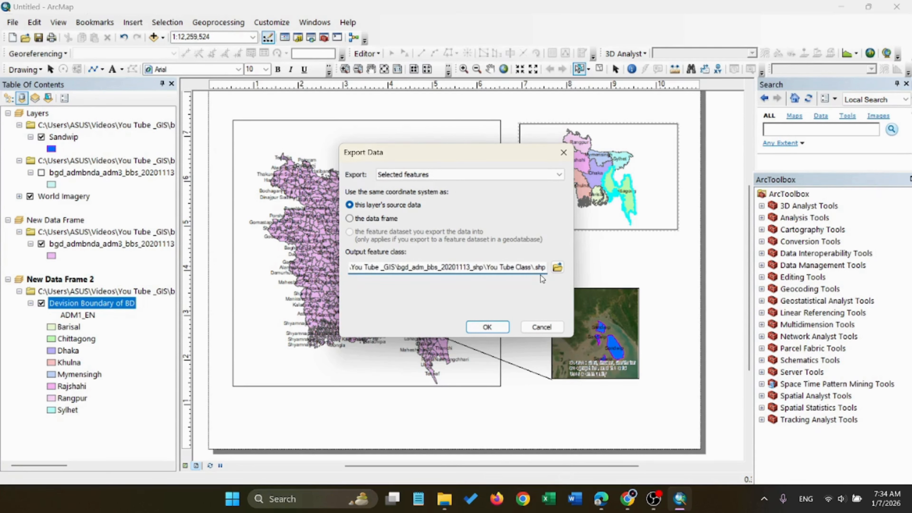
# Name the output shapefile Chittagong Devision, export it and add it to the map as a layer
pyautogui.write('Chitta')
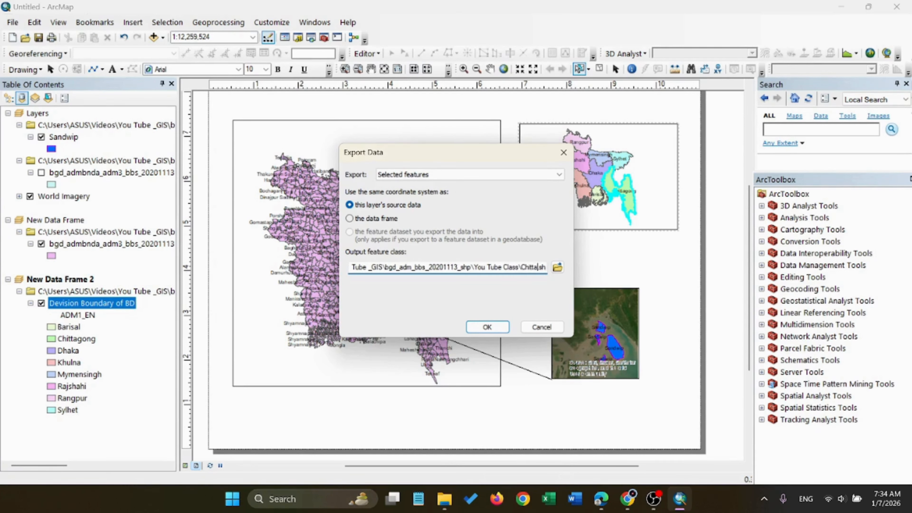
pyautogui.write('gong Devisi')
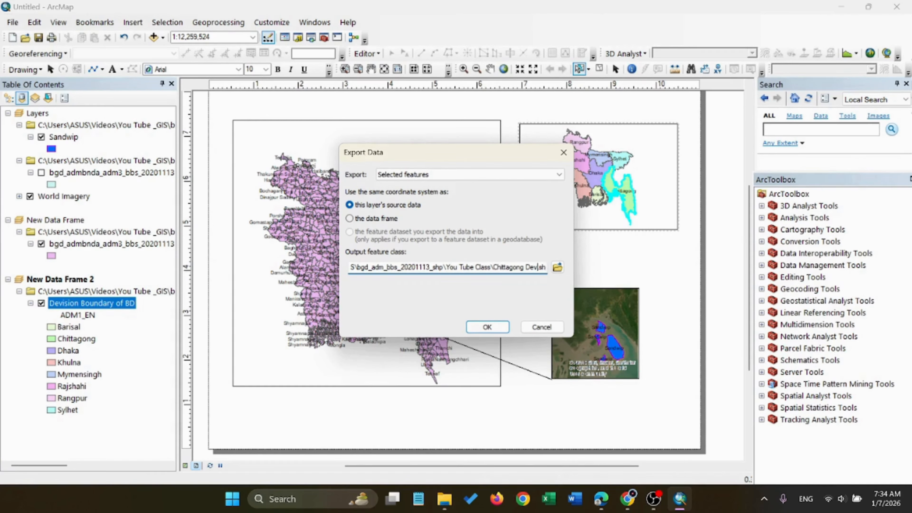
pyautogui.write('on ')
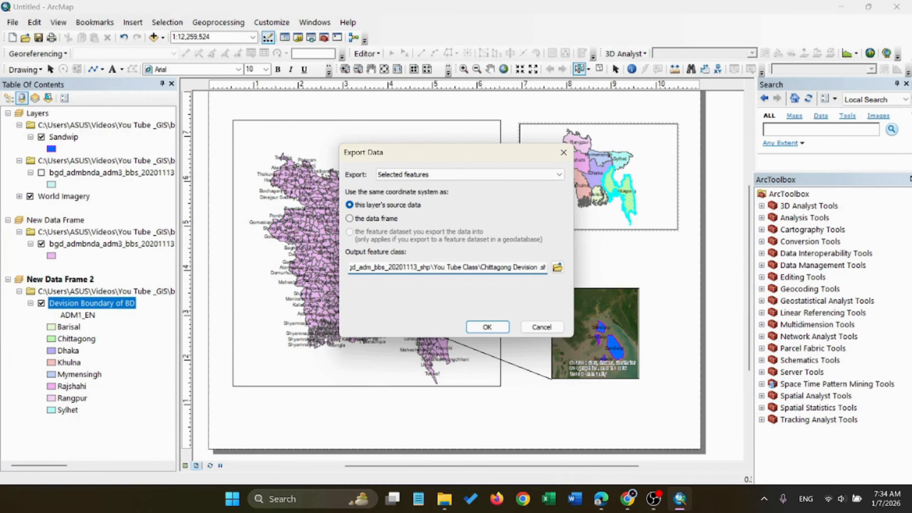
pyautogui.write('cac')
pyautogui.press('BackSpace')
pyautogui.press('BackSpace')
pyautogui.press('BackSpace')
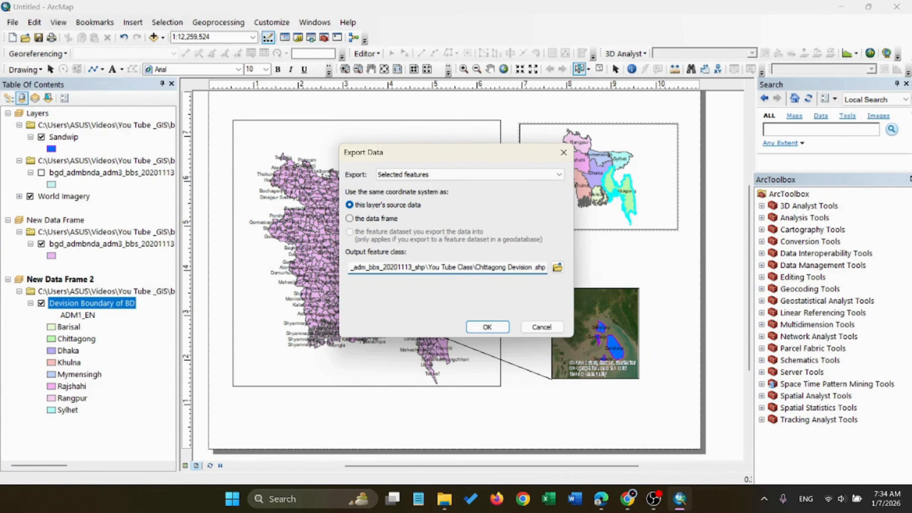
pyautogui.click(504, 326)
pyautogui.click(494, 293)
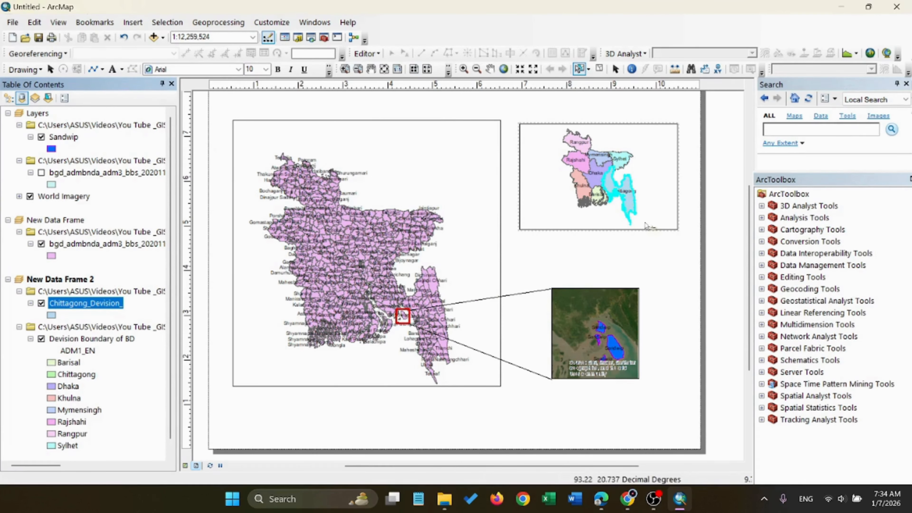
# Clear the feature selection of the Devision Boundary of BD layer through its attribute table and close the table
pyautogui.rightClick(94, 339)
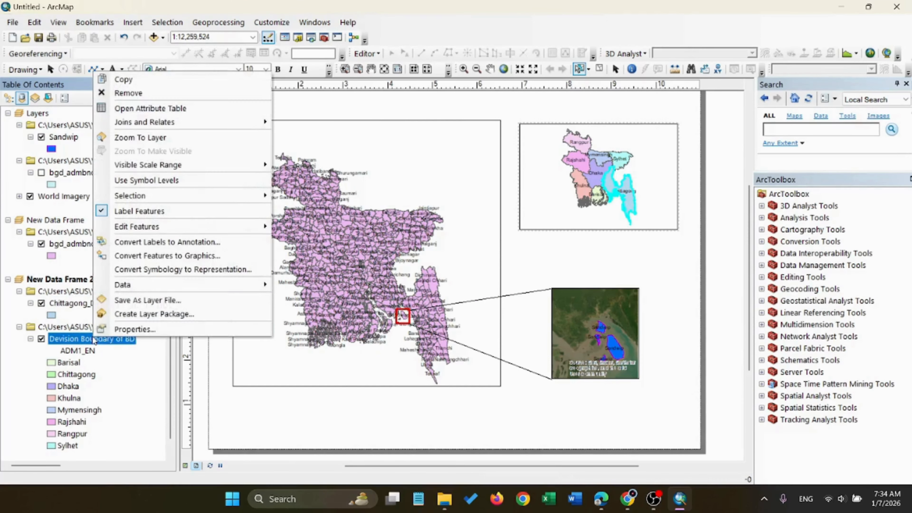
pyautogui.moveTo(142, 290)
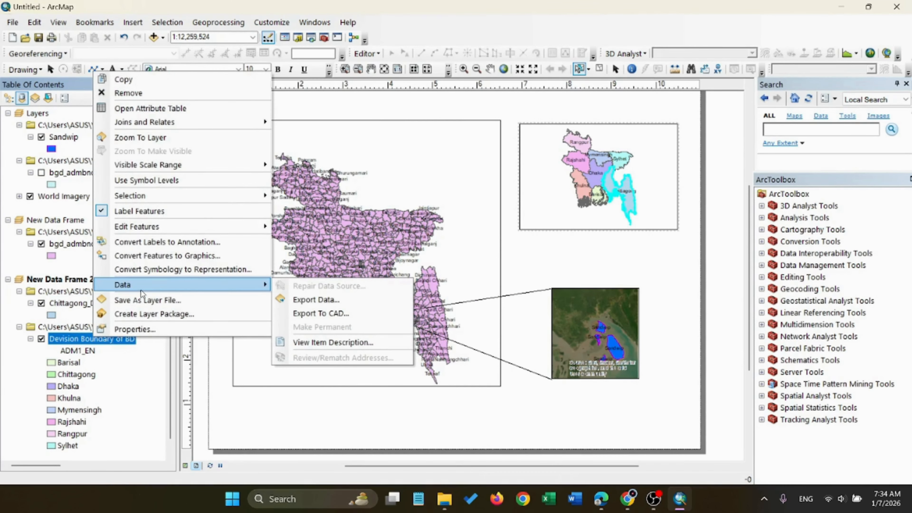
pyautogui.click(153, 109)
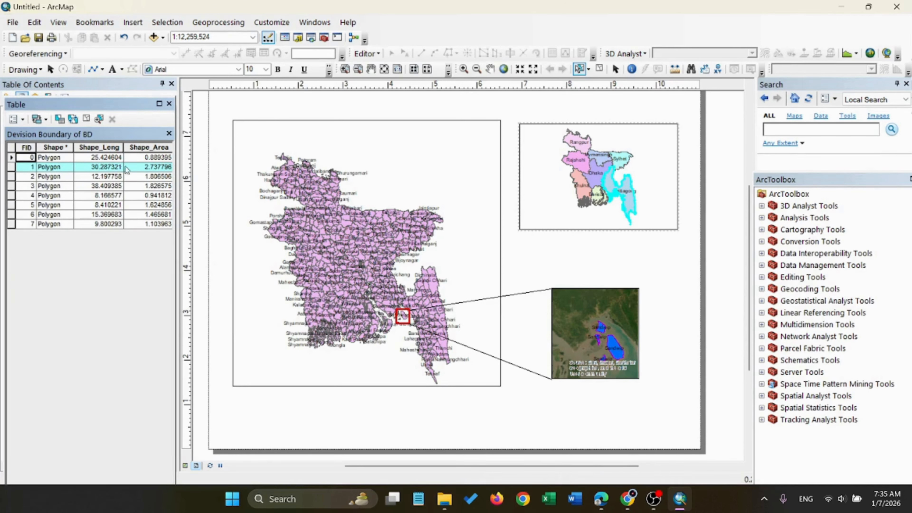
pyautogui.click(11, 147)
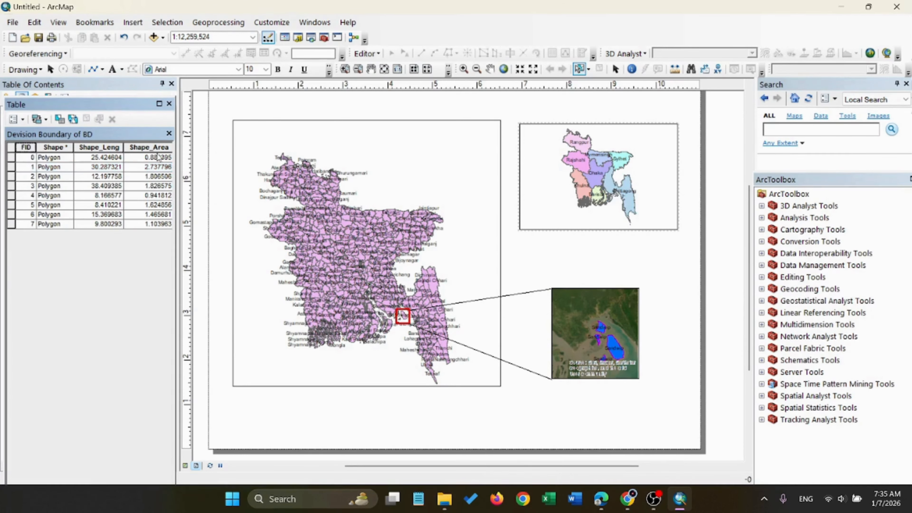
pyautogui.click(170, 104)
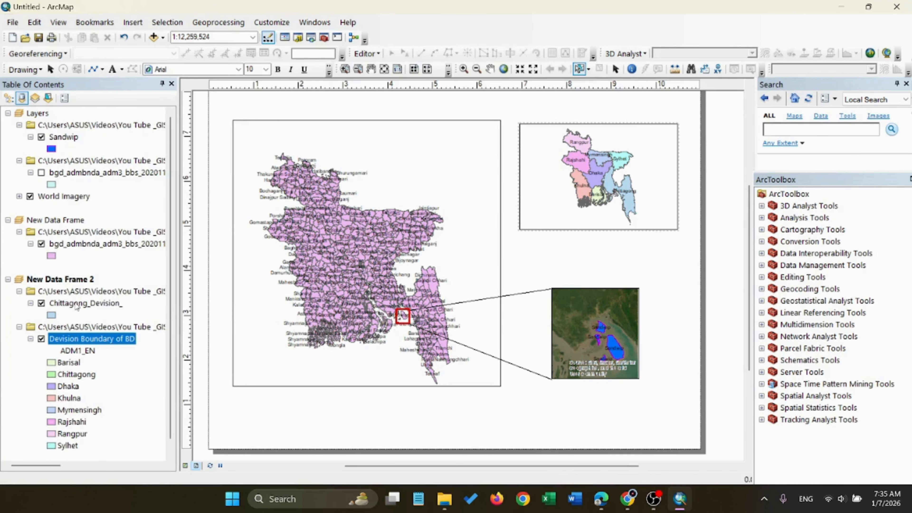
# Copy the Chittagong_Devision_ layer from New Data Frame 2 into New Data Frame
pyautogui.rightClick(77, 304)
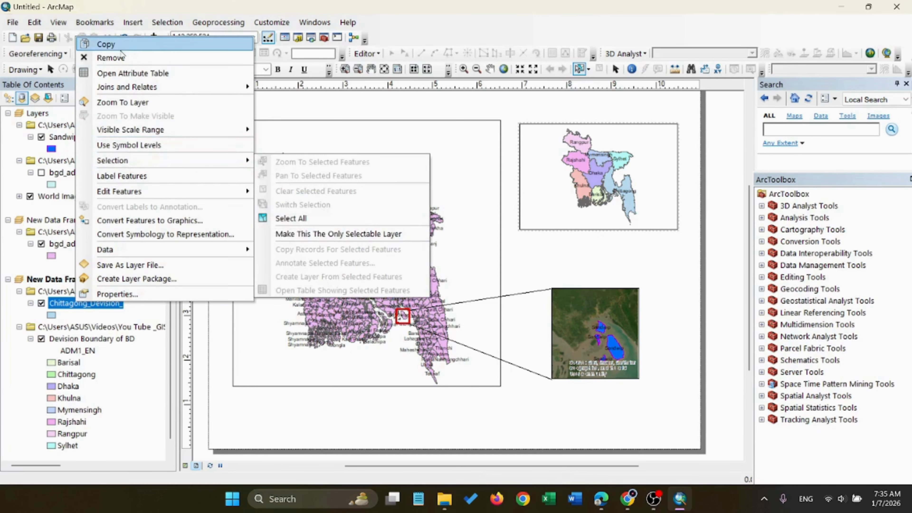
pyautogui.click(108, 45)
pyautogui.click(357, 159)
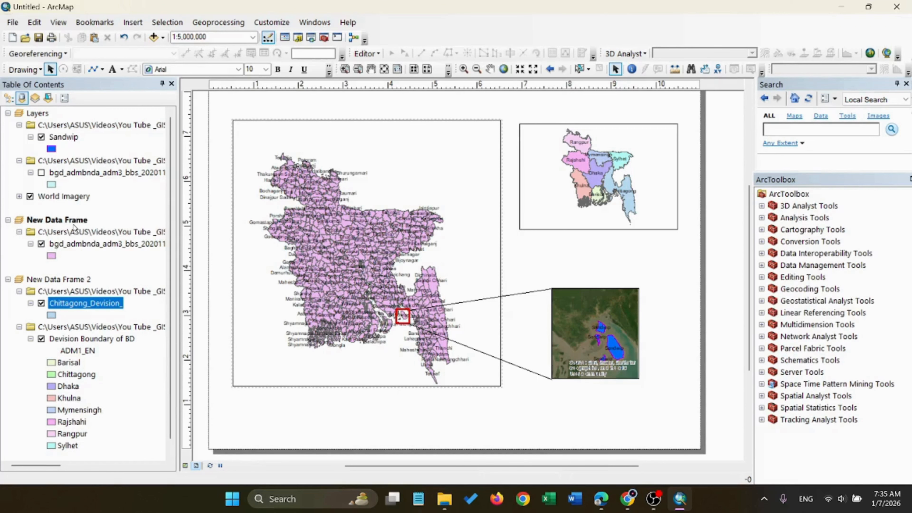
pyautogui.hotkey('ctrl', 'v')
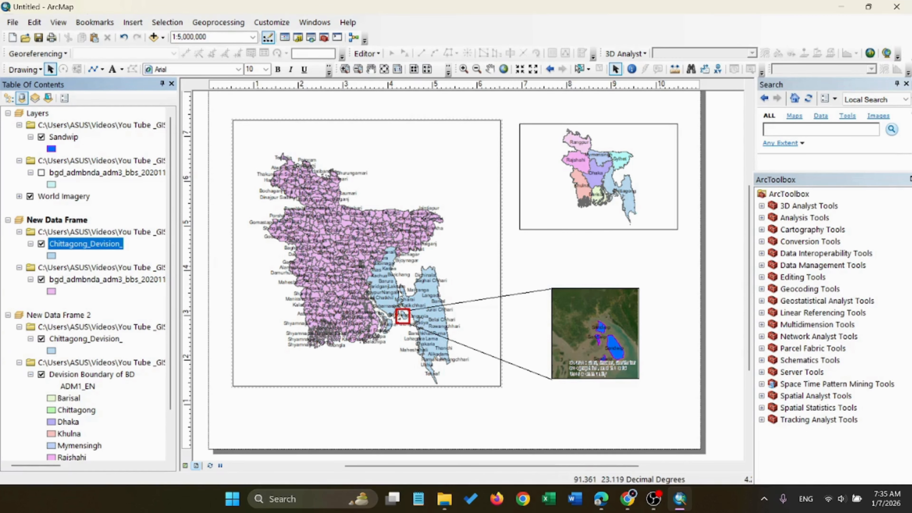
# Widen the Sandwip basemap inset frame on both sides to roughly match the division map frame above it
pyautogui.click(567, 319)
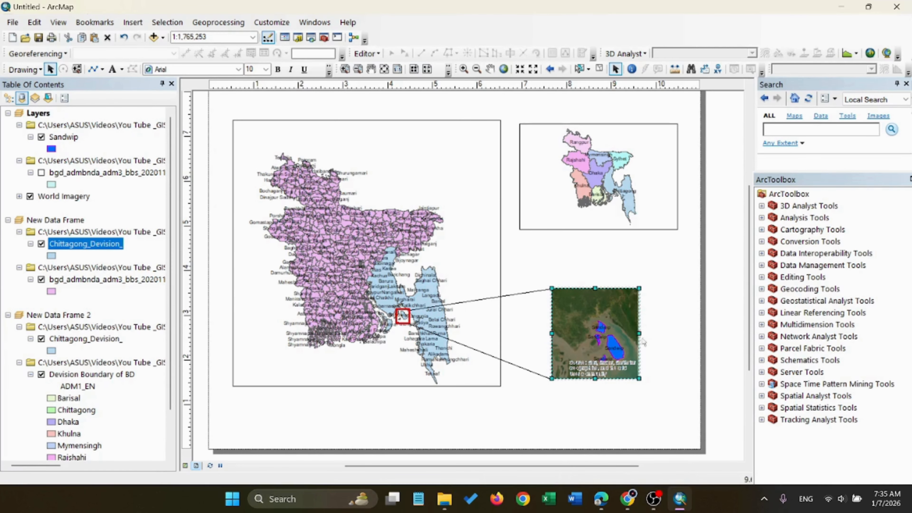
pyautogui.moveTo(642, 339); pyautogui.dragTo(680, 339)
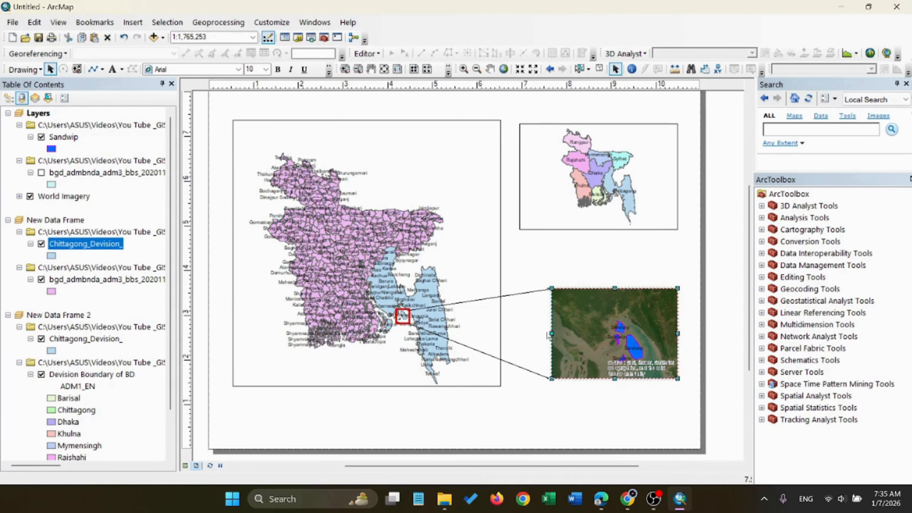
pyautogui.moveTo(548, 336); pyautogui.dragTo(525, 333)
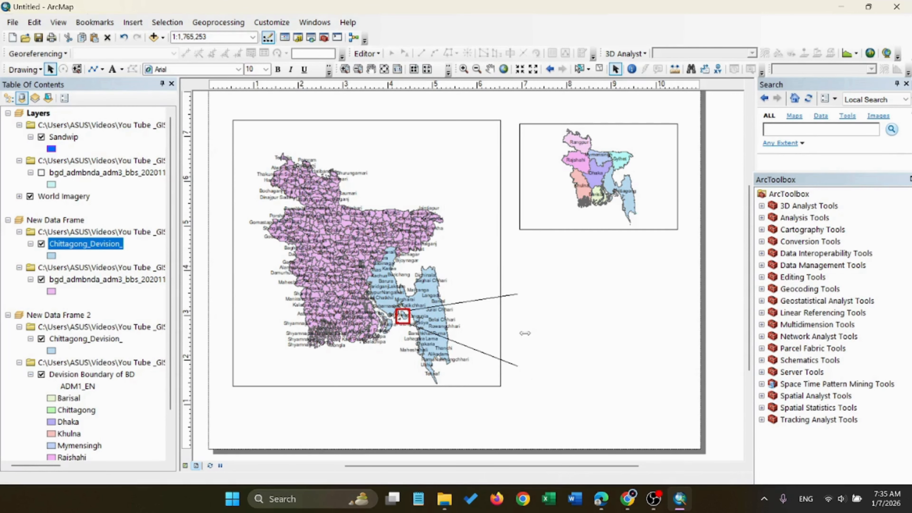
pyautogui.click(484, 357)
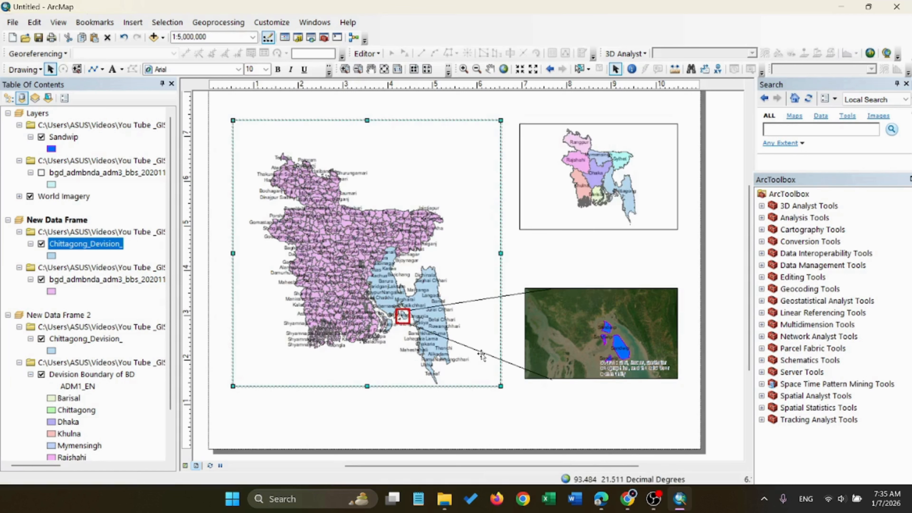
# Adjust the two Sandwip connector lines so they end at the near corners of the widened basemap inset
pyautogui.click(545, 380)
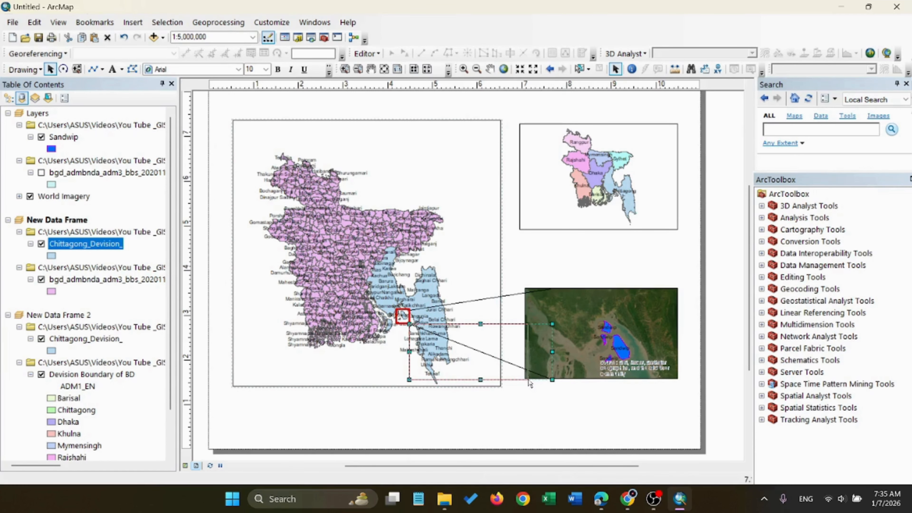
pyautogui.click(534, 291)
pyautogui.moveTo(551, 300); pyautogui.dragTo(525, 290)
pyautogui.click(571, 267)
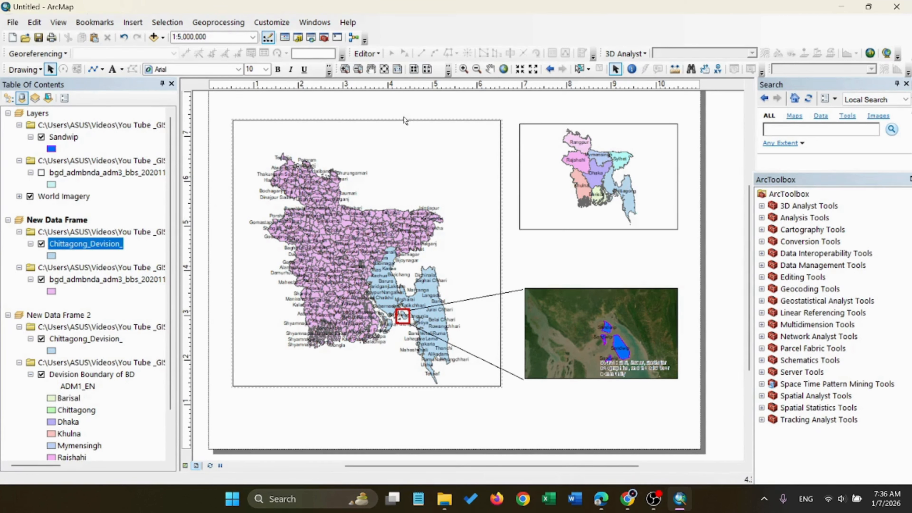
# Draw a rectangle about 0.78 in wide and 1.28 in high over Chittagong division in the division map
pyautogui.click(103, 69)
pyautogui.click(119, 82)
pyautogui.moveTo(607, 166); pyautogui.dragTo(643, 222)
pyautogui.moveTo(629, 187); pyautogui.dragTo(612, 183)
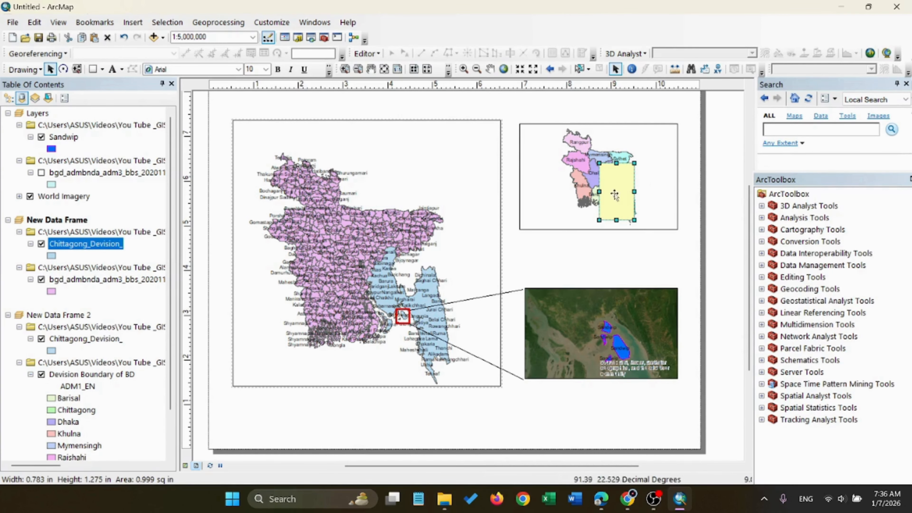
# Give the rectangle over Chittagong in the division map no fill and a red outline
pyautogui.rightClick(610, 189)
pyautogui.click(658, 404)
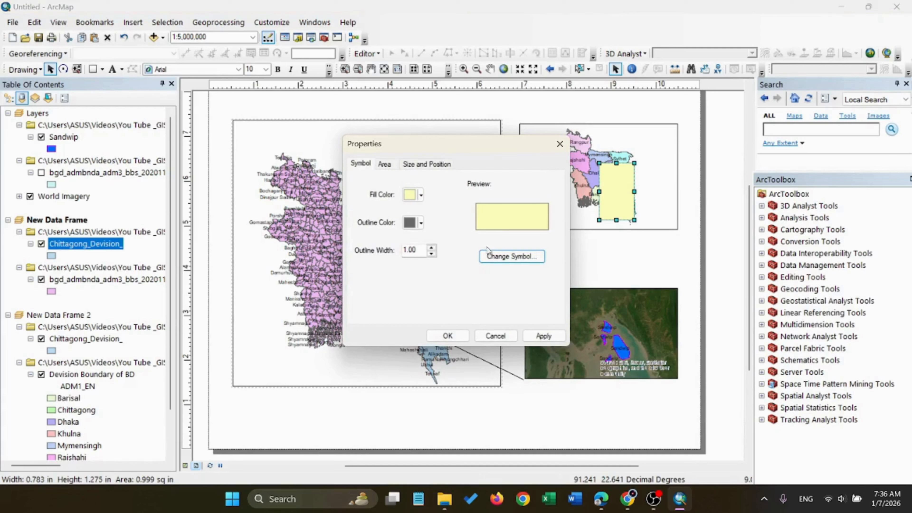
pyautogui.click(421, 195)
pyautogui.click(449, 215)
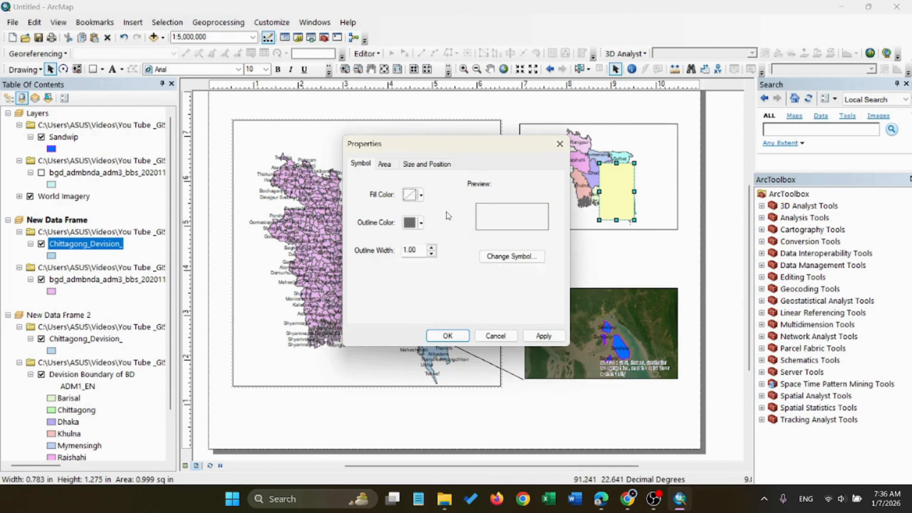
pyautogui.click(422, 223)
pyautogui.click(420, 274)
pyautogui.click(448, 336)
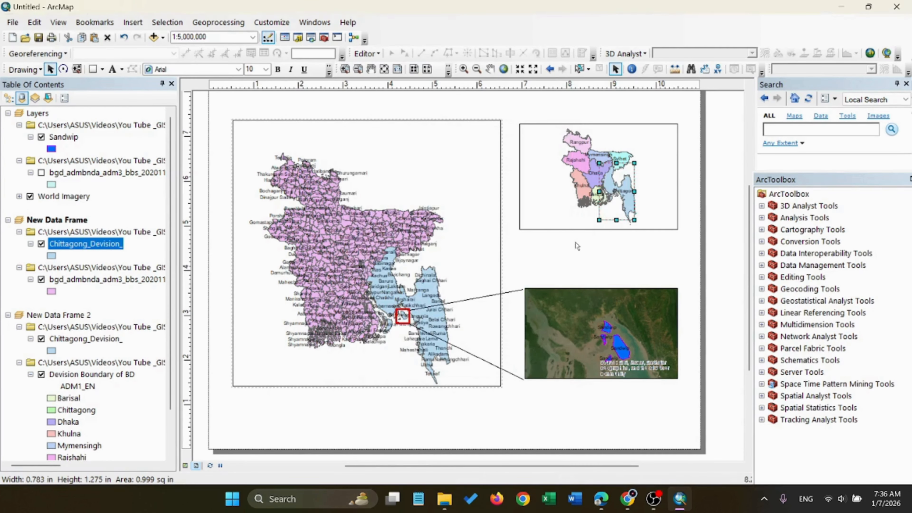
# Increase the outline width of the red rectangle around Chittagong division
pyautogui.rightClick(611, 194)
pyautogui.click(658, 409)
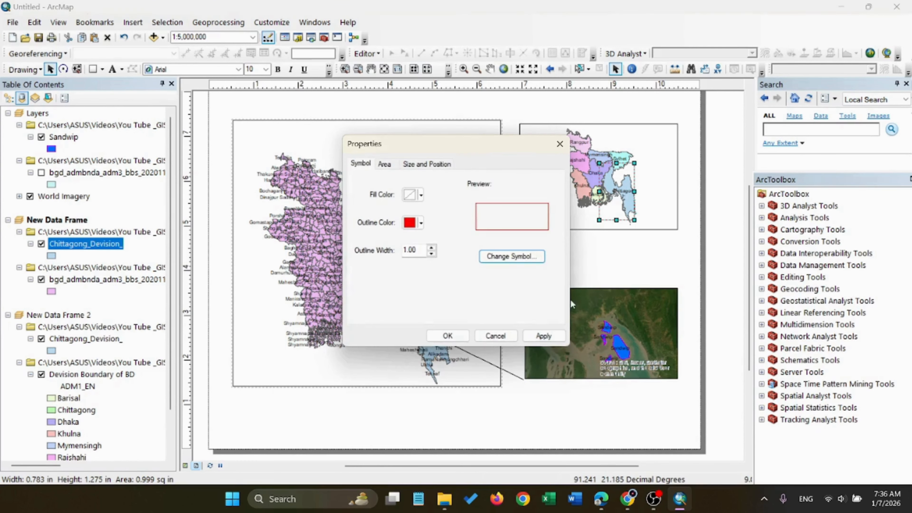
pyautogui.click(432, 247)
pyautogui.click(447, 335)
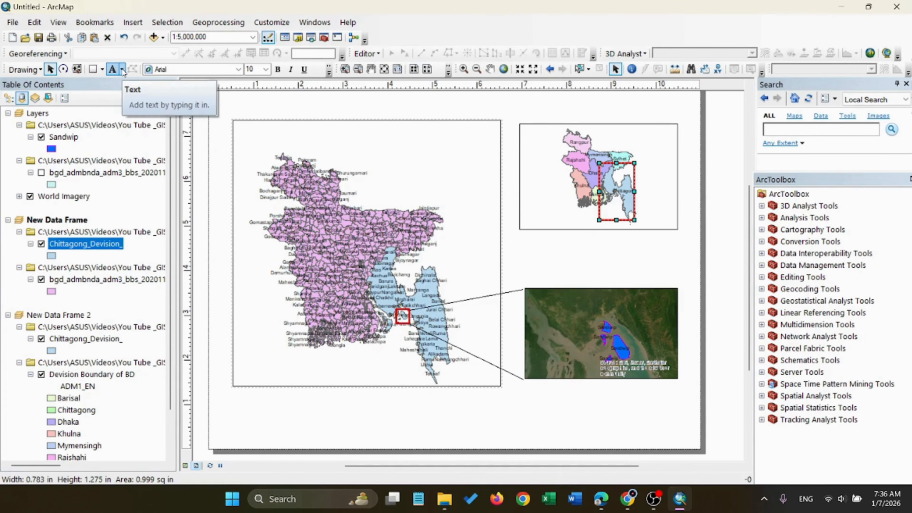
# Draw a connector line from the red rectangle's upper-left corner to the northern tip of Chittagong division in the main map
pyautogui.click(102, 69)
pyautogui.click(116, 137)
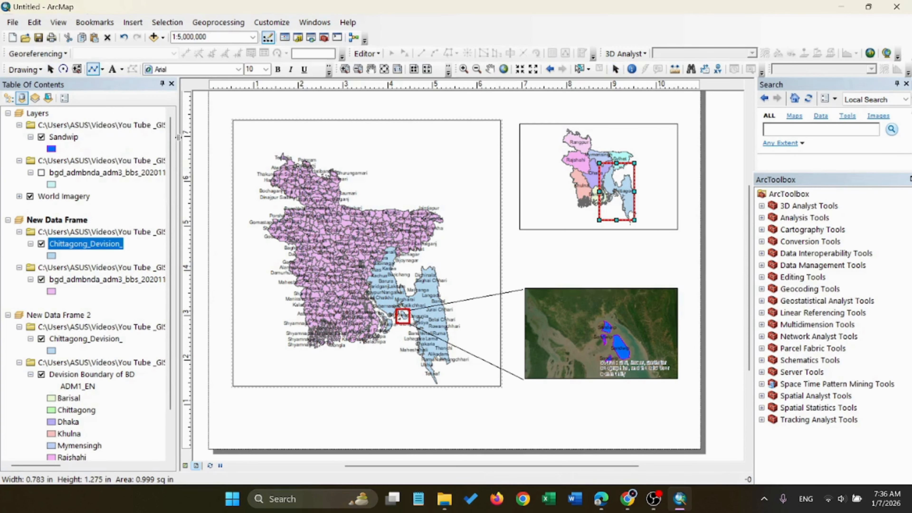
pyautogui.click(598, 164)
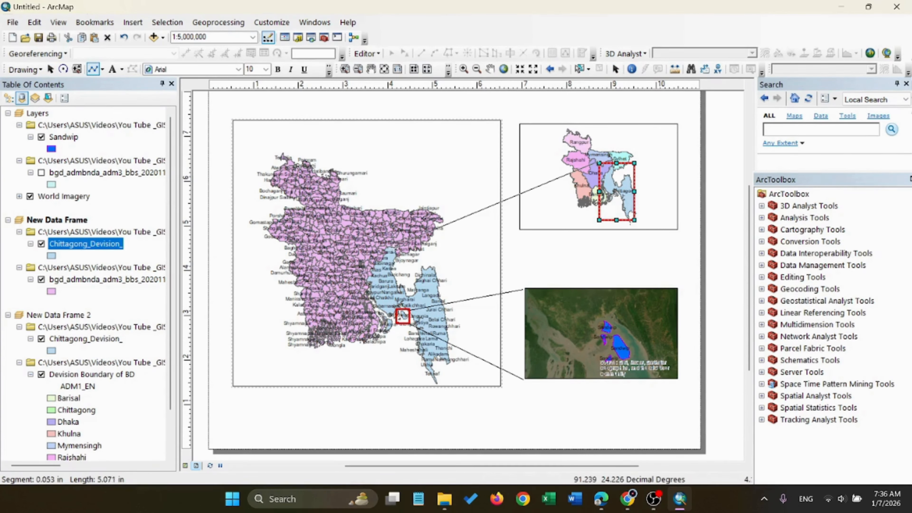
pyautogui.doubleClick(391, 247)
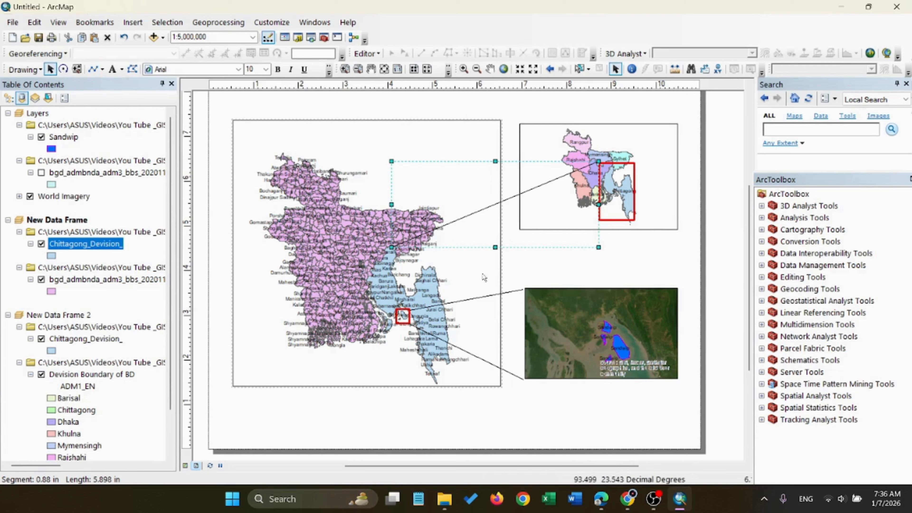
pyautogui.click(483, 254)
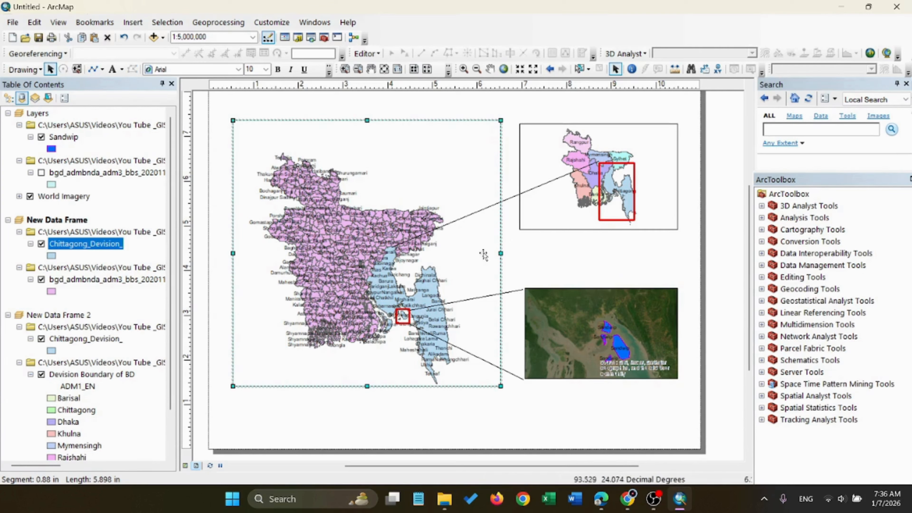
# Draw a connector line about 5.23 in long from the red rectangle's lower-left corner to Chittagong division's southern tip in the main map
pyautogui.click(97, 71)
pyautogui.click(599, 220)
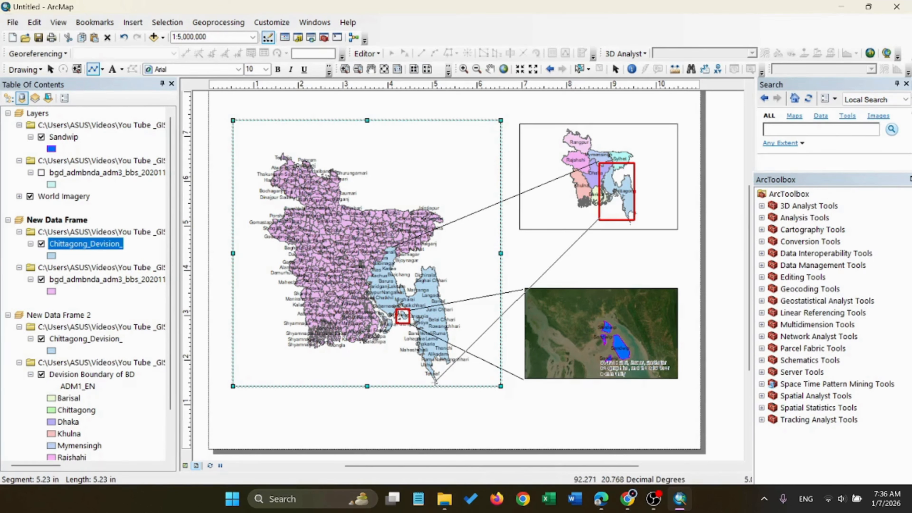
pyautogui.doubleClick(435, 382)
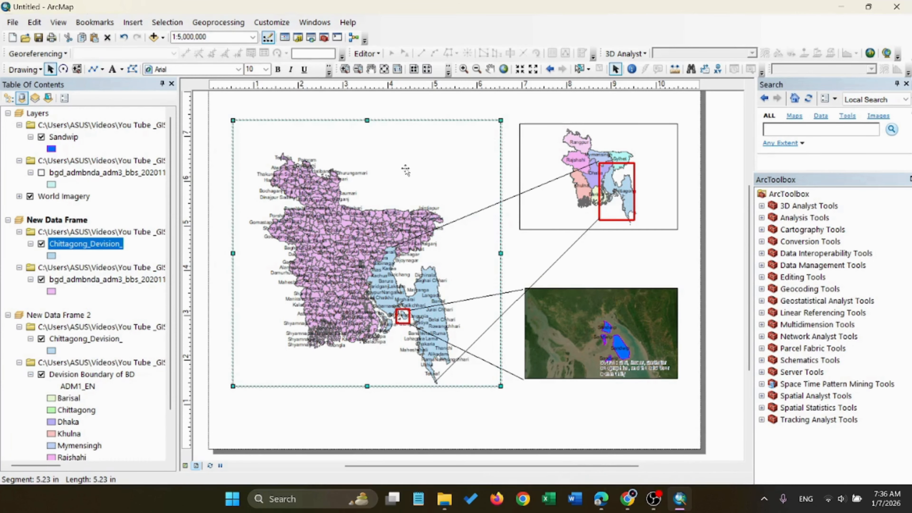
# Colour the upper connector line between the division map's red rectangle and the main map turquoise green
pyautogui.click(469, 216)
pyautogui.doubleClick(468, 216)
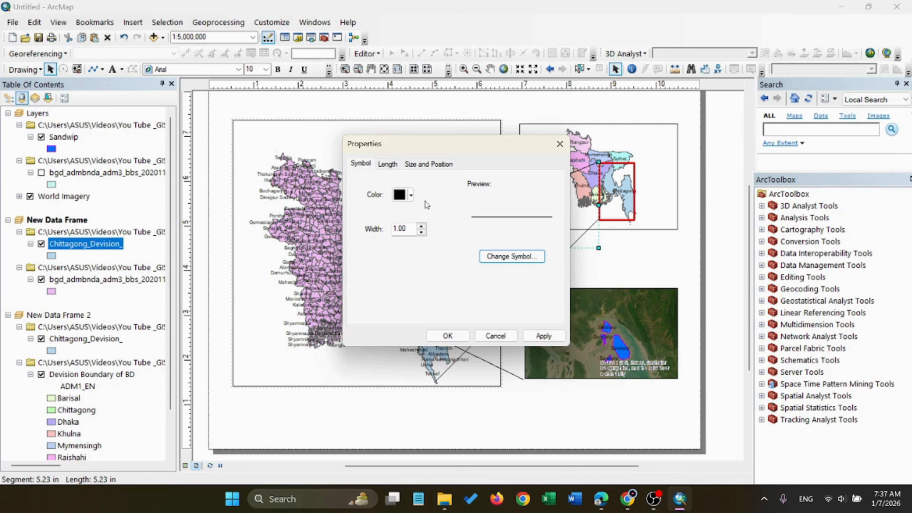
pyautogui.click(410, 195)
pyautogui.click(473, 253)
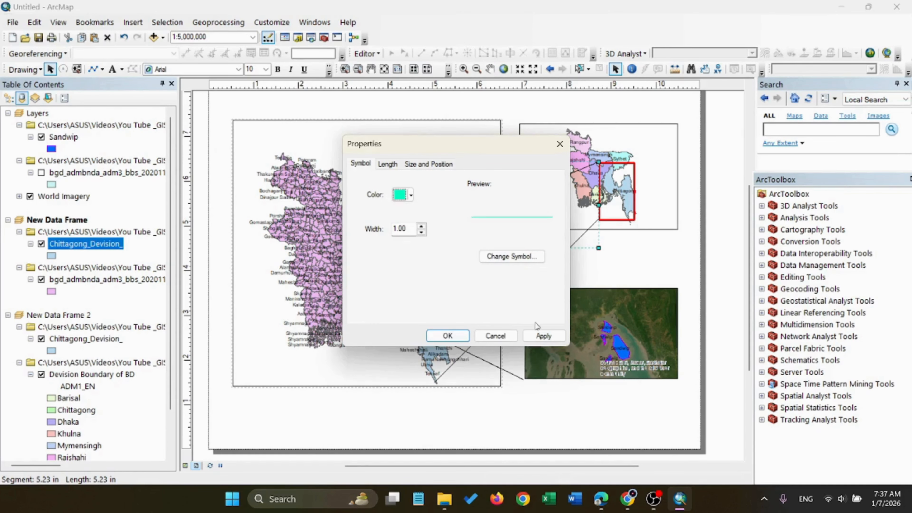
pyautogui.click(543, 336)
pyautogui.click(445, 336)
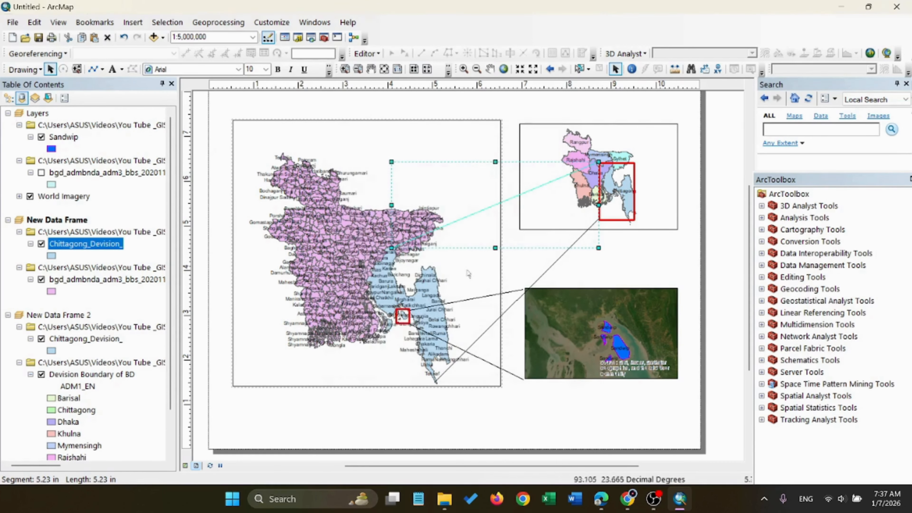
# Give the lower connector line to Chittagong's southern tip the same turquoise green colour
pyautogui.click(548, 267)
pyautogui.moveTo(549, 267); pyautogui.dragTo(546, 271)
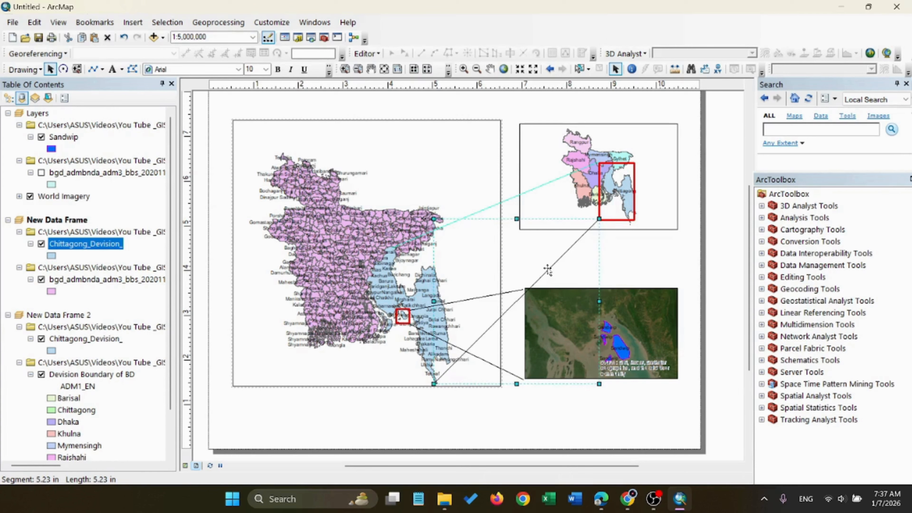
pyautogui.doubleClick(546, 268)
pyautogui.click(411, 195)
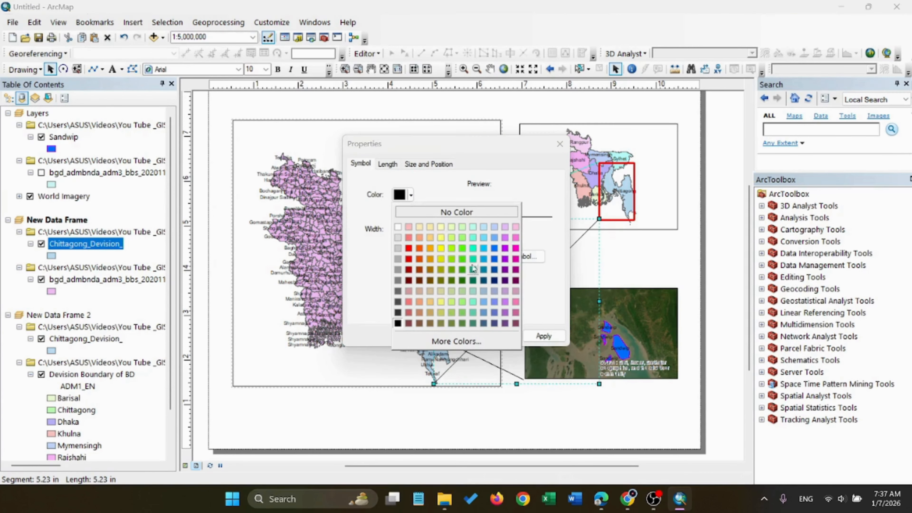
pyautogui.click(473, 254)
pyautogui.click(448, 336)
pyautogui.click(658, 264)
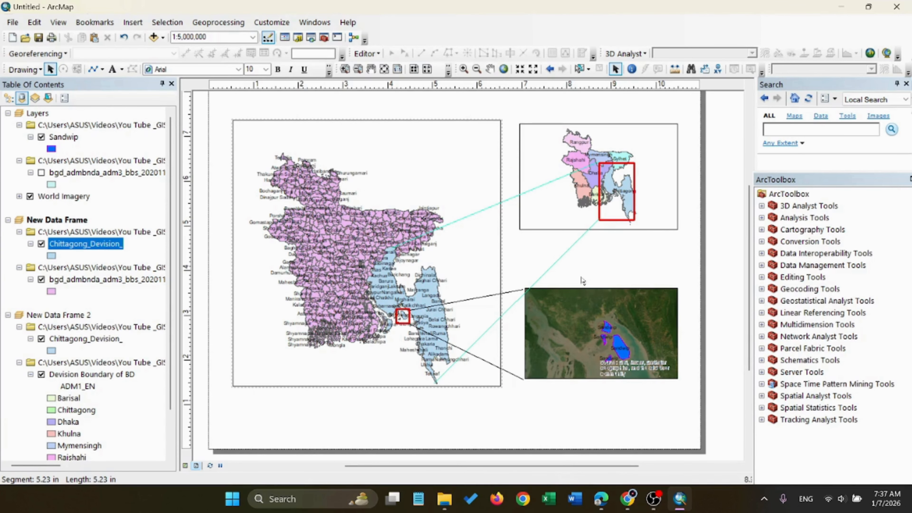
# Set the width of the upper turquoise connector line to 3
pyautogui.doubleClick(508, 203)
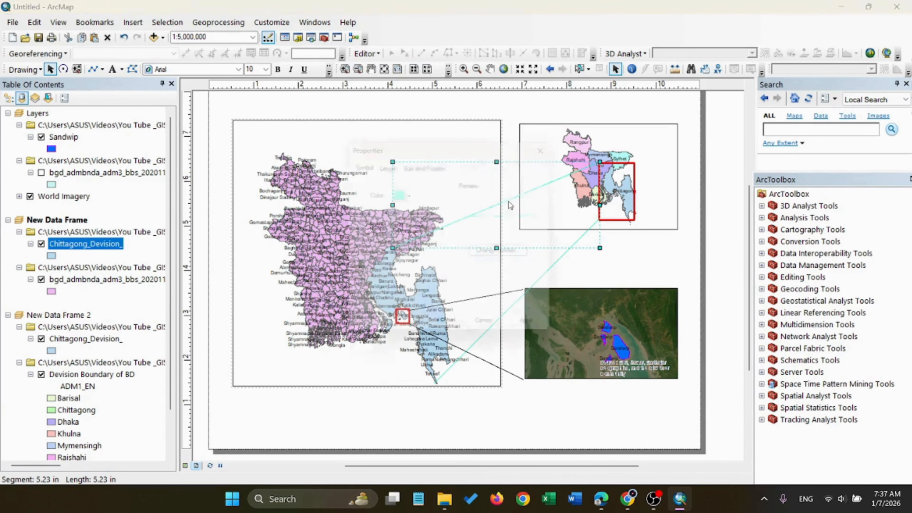
pyautogui.click(421, 228)
pyautogui.click(543, 336)
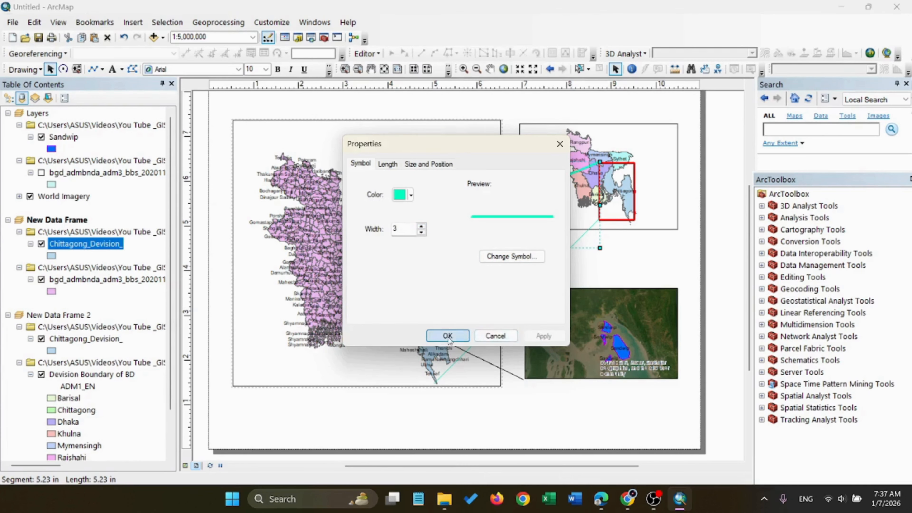
pyautogui.click(447, 336)
# Increase the width of the lower turquoise connector line to match the upper one
pyautogui.doubleClick(551, 268)
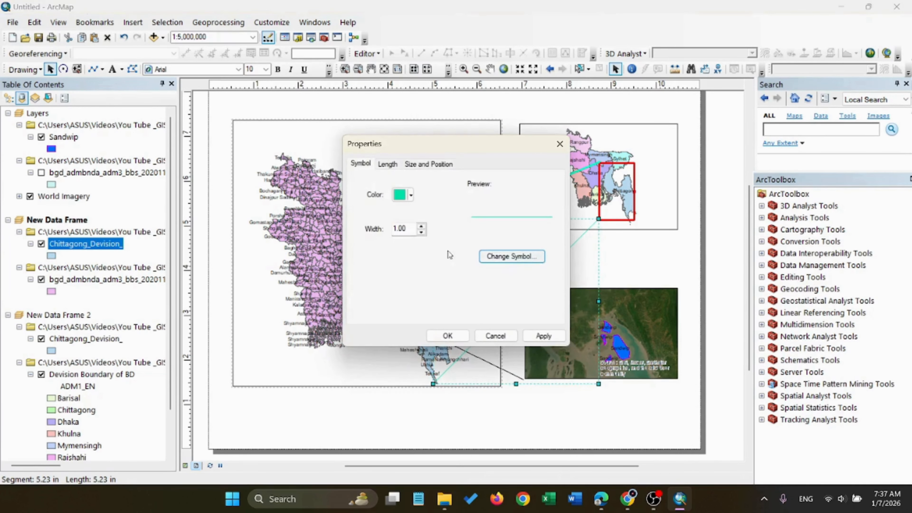
pyautogui.click(421, 228)
pyautogui.click(551, 335)
pyautogui.click(453, 335)
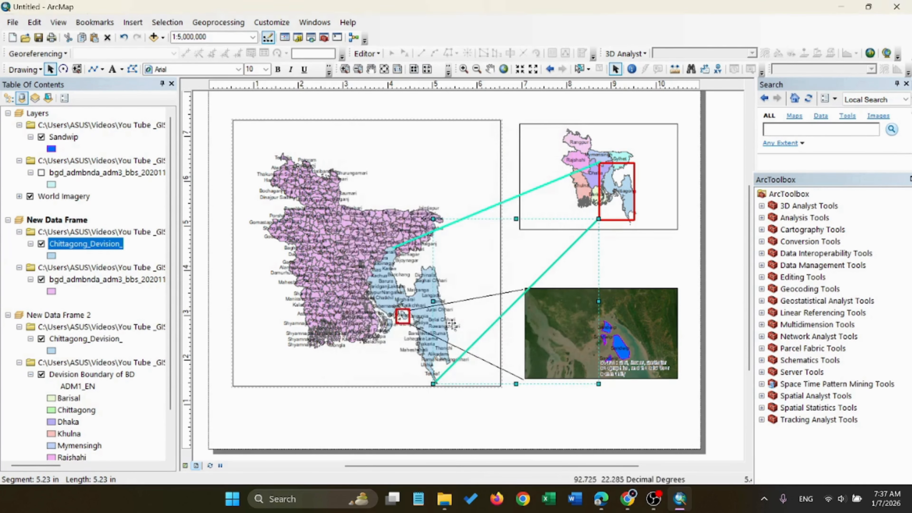
pyautogui.click(435, 172)
pyautogui.click(437, 107)
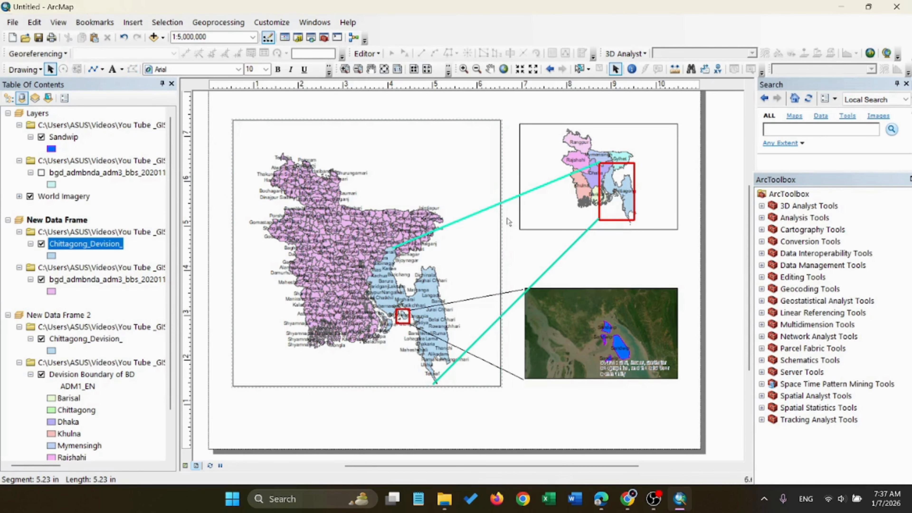
pyautogui.scroll(1, 557, 252)
pyautogui.scroll(-2, 561, 248)
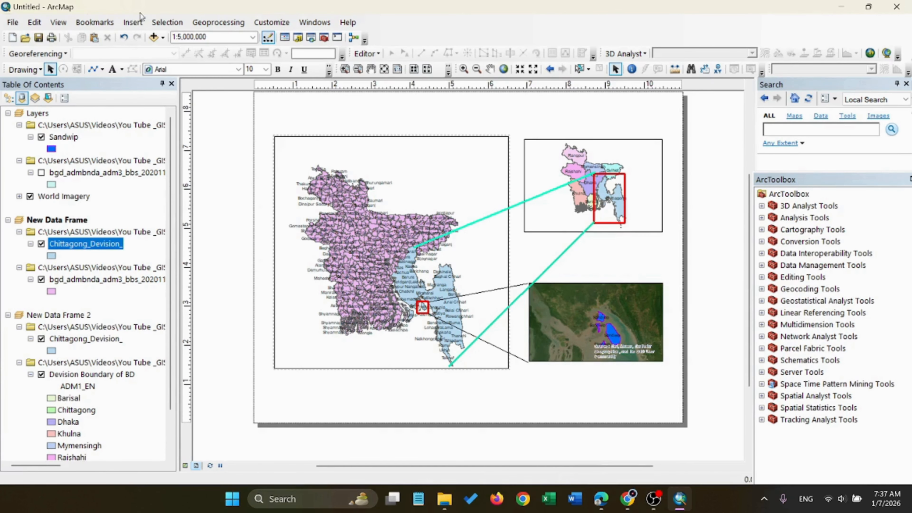
pyautogui.click(133, 22)
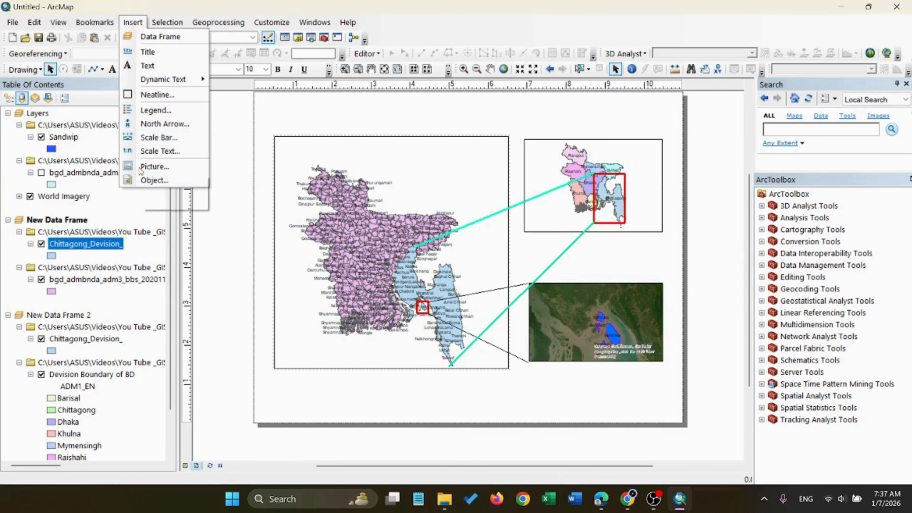
pyautogui.click(216, 223)
# Export the map layout as a PNG named "Study Area Map_Lec 2" to the Downloads folder at 96 dpi
pyautogui.click(12, 22)
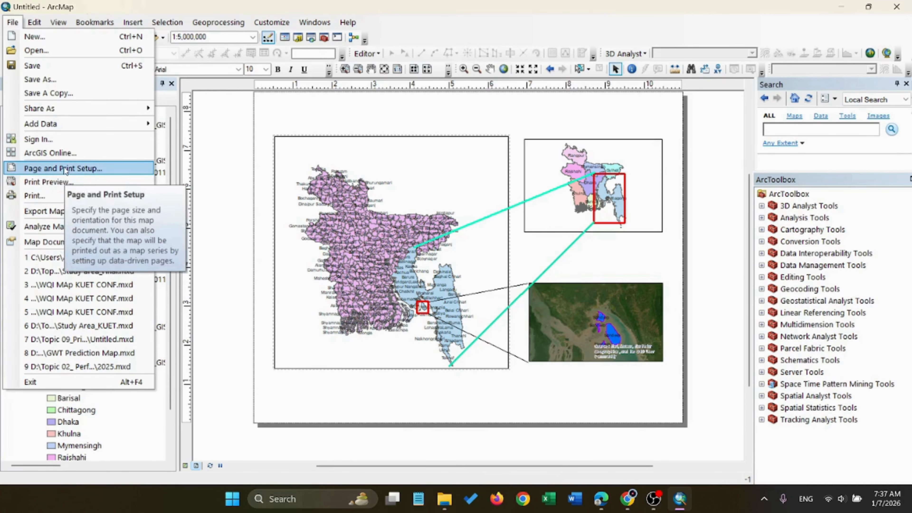
pyautogui.click(59, 213)
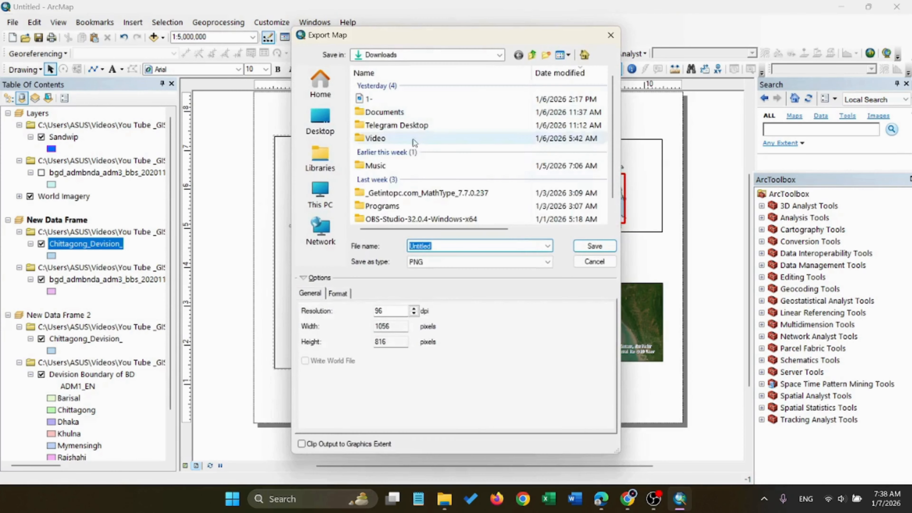
pyautogui.click(454, 248)
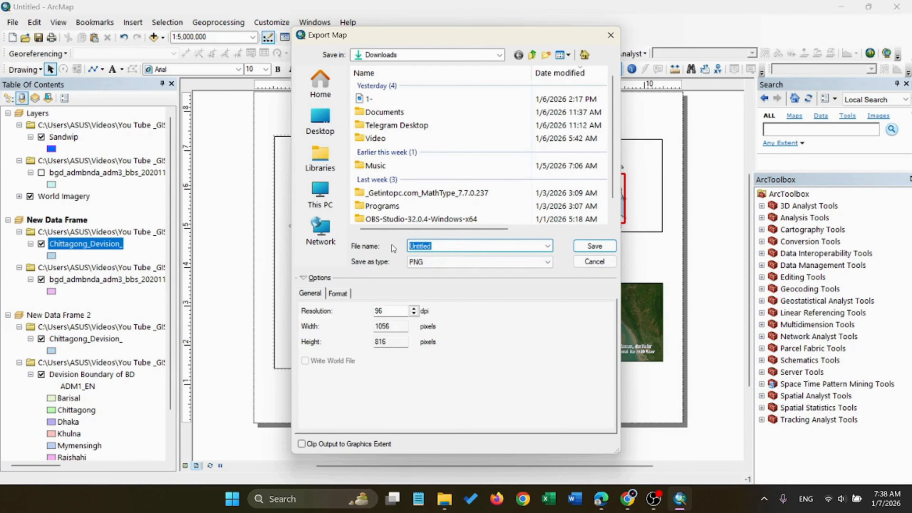
pyautogui.write('Study Area Map_Lec 2')
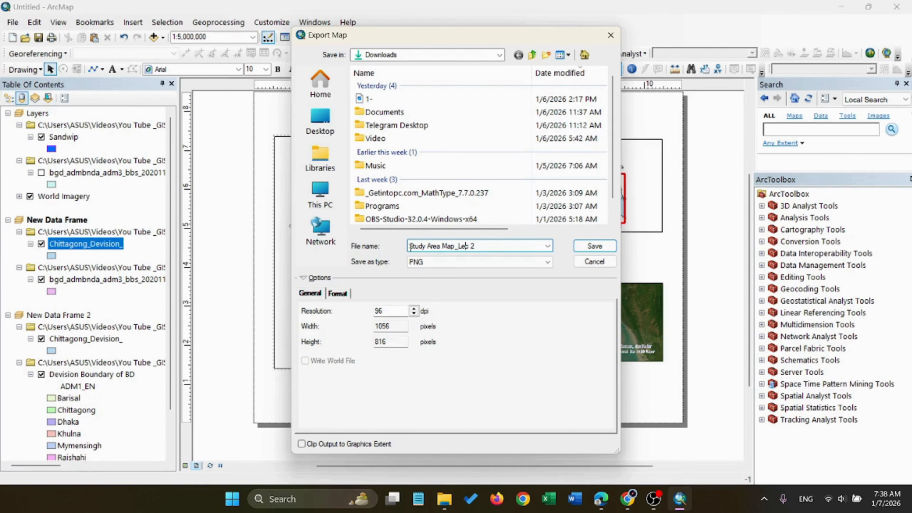
pyautogui.click(593, 246)
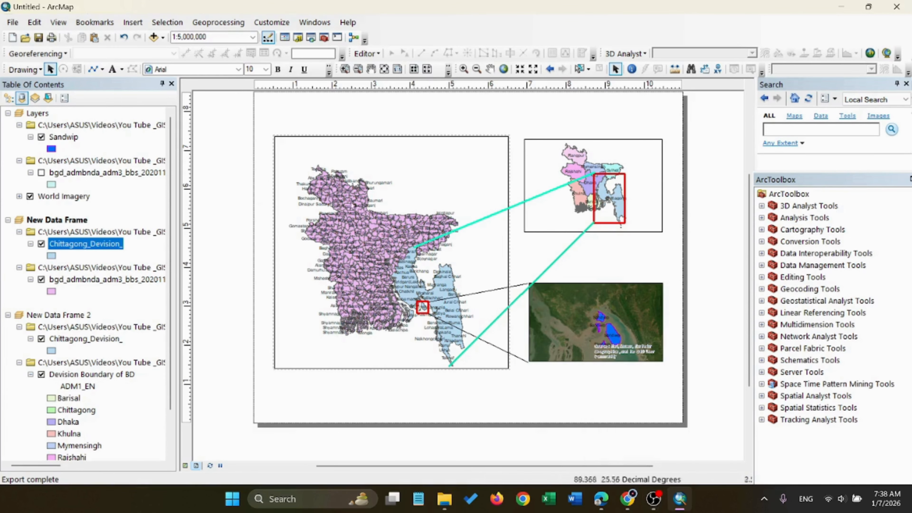
pyautogui.moveTo(629, 498)
pyautogui.click(640, 453)
pyautogui.click(659, 442)
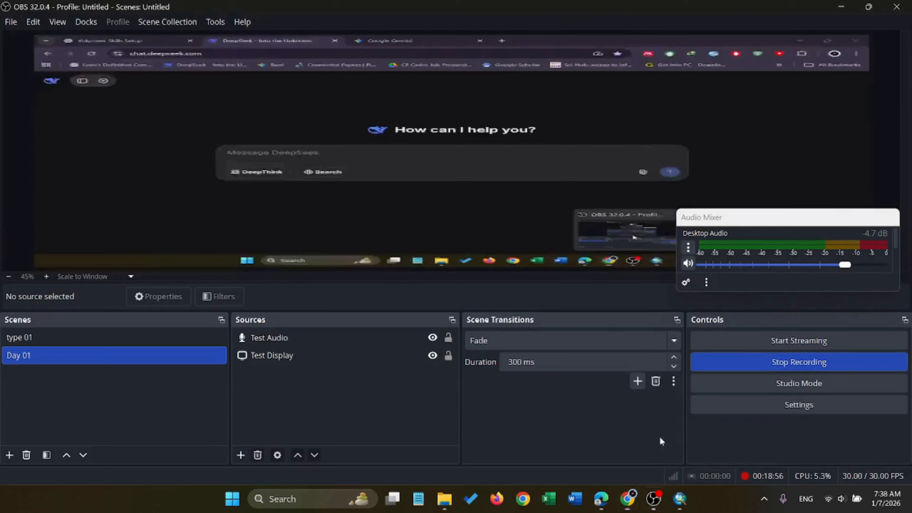